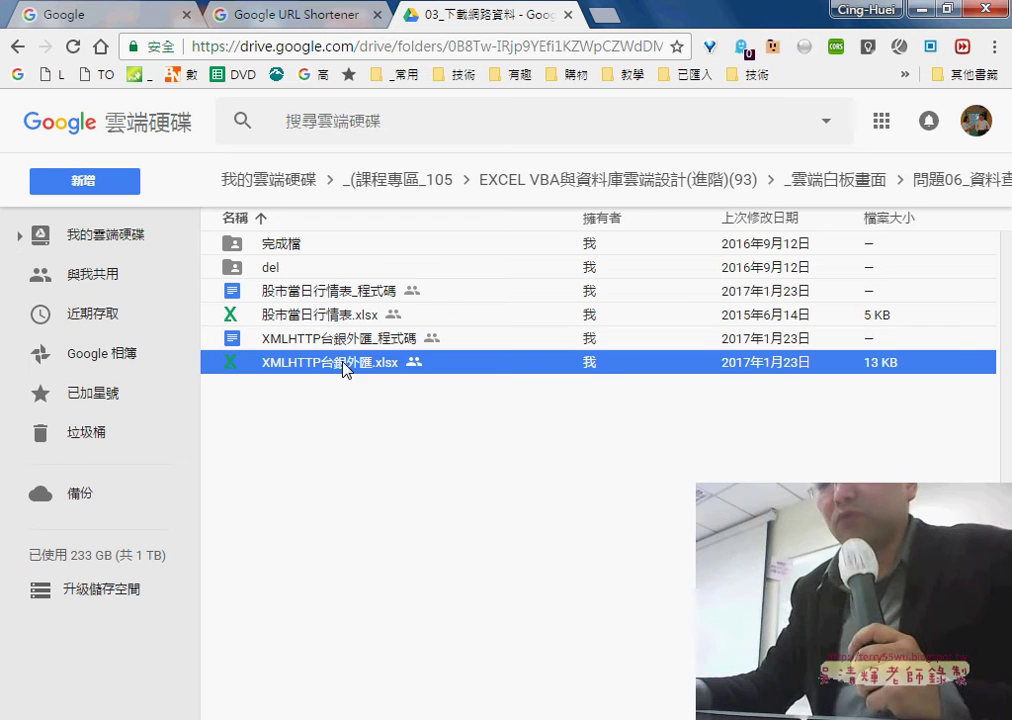
Download and open XMLHTTP台銀外匯.xlsx from Drive, then select the XMLHTTP台銀外匯_程式碼 document.
{"action": "double_click", "coordinate": [505, 366]}
{"action": "left_click", "coordinate": [932, 116]}
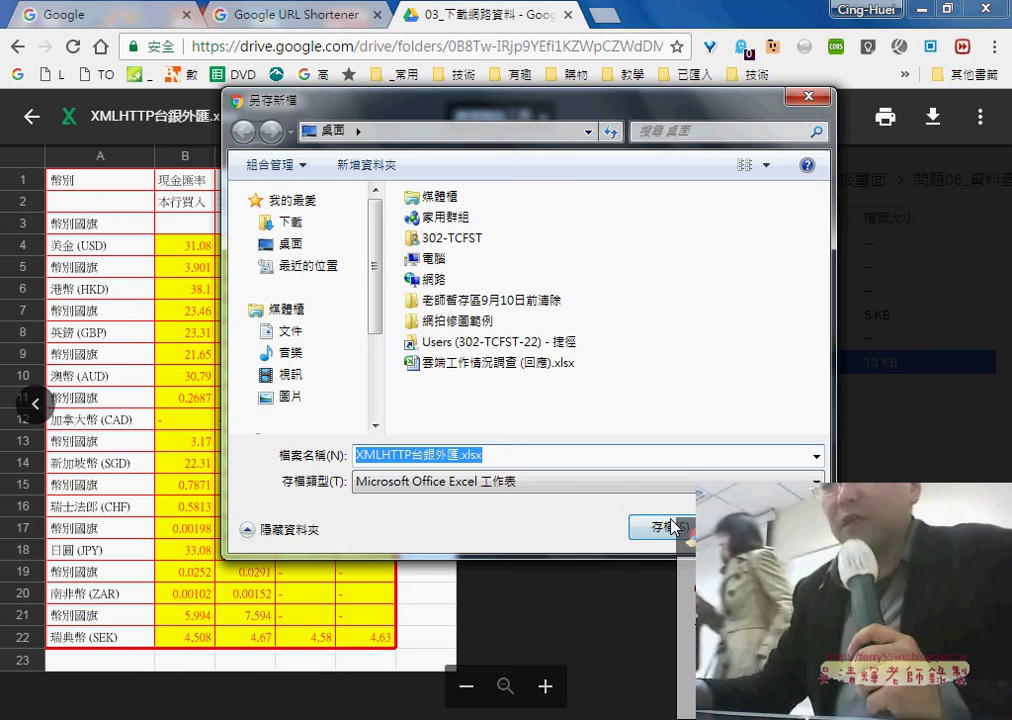
{"action": "left_click", "coordinate": [663, 529]}
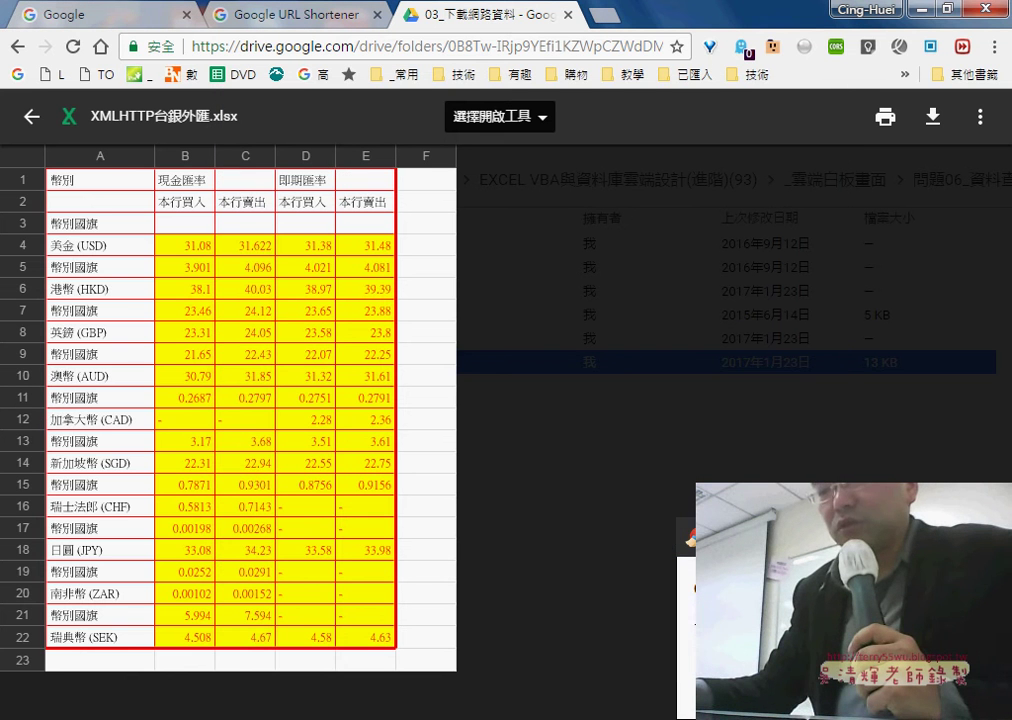
{"action": "left_click", "coordinate": [203, 695]}
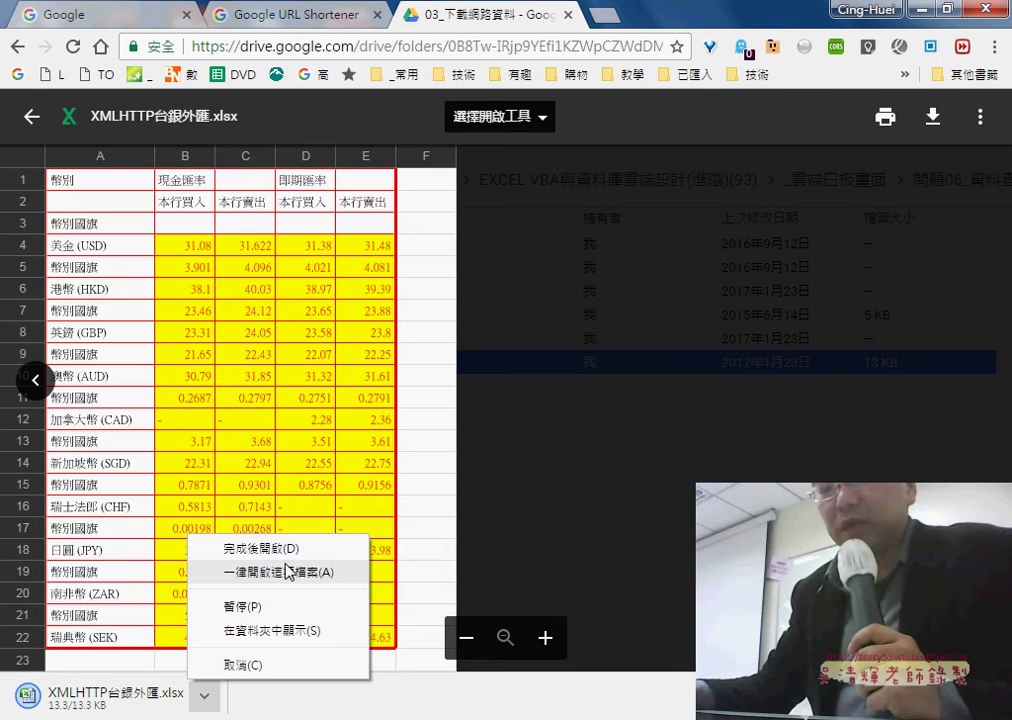
{"action": "left_click", "coordinate": [293, 548]}
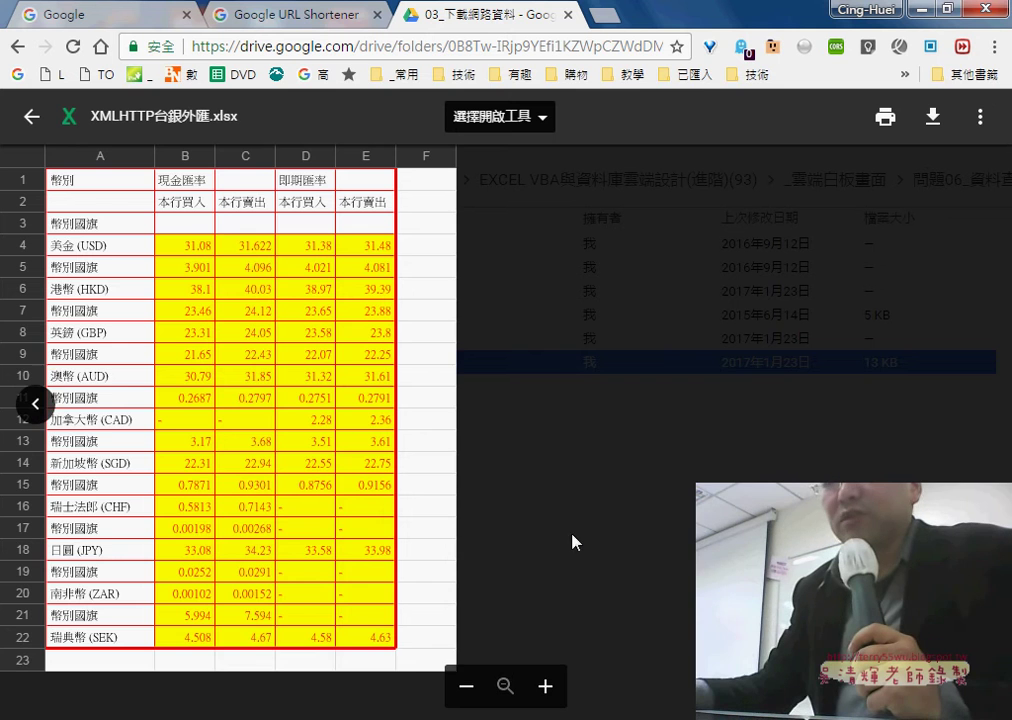
{"action": "left_click", "coordinate": [32, 116]}
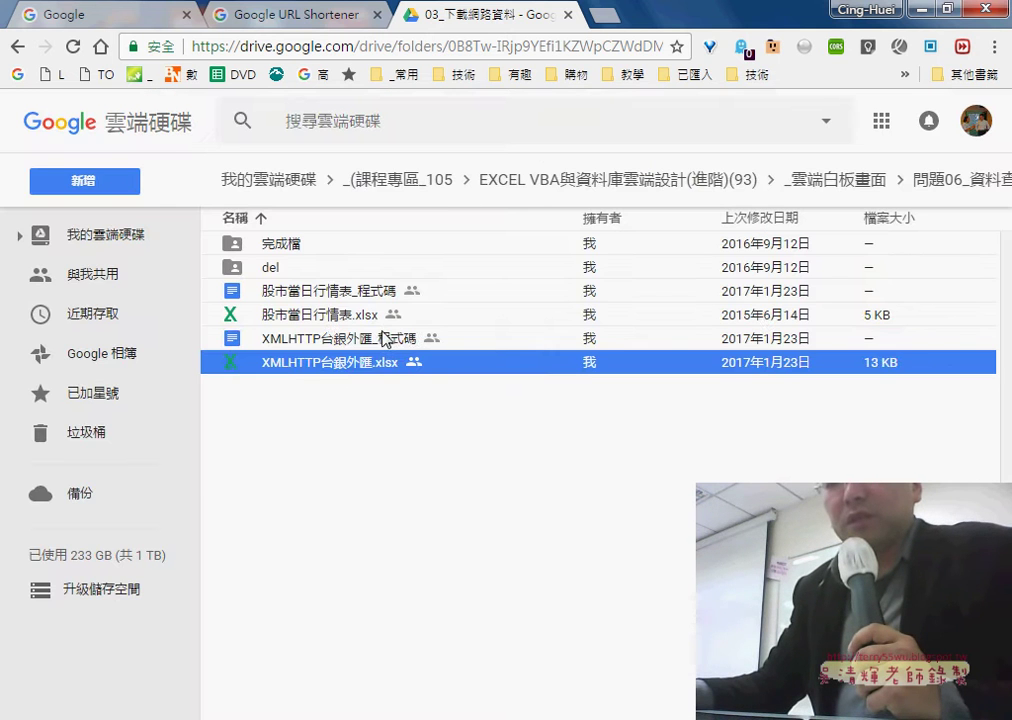
{"action": "left_click", "coordinate": [358, 340]}
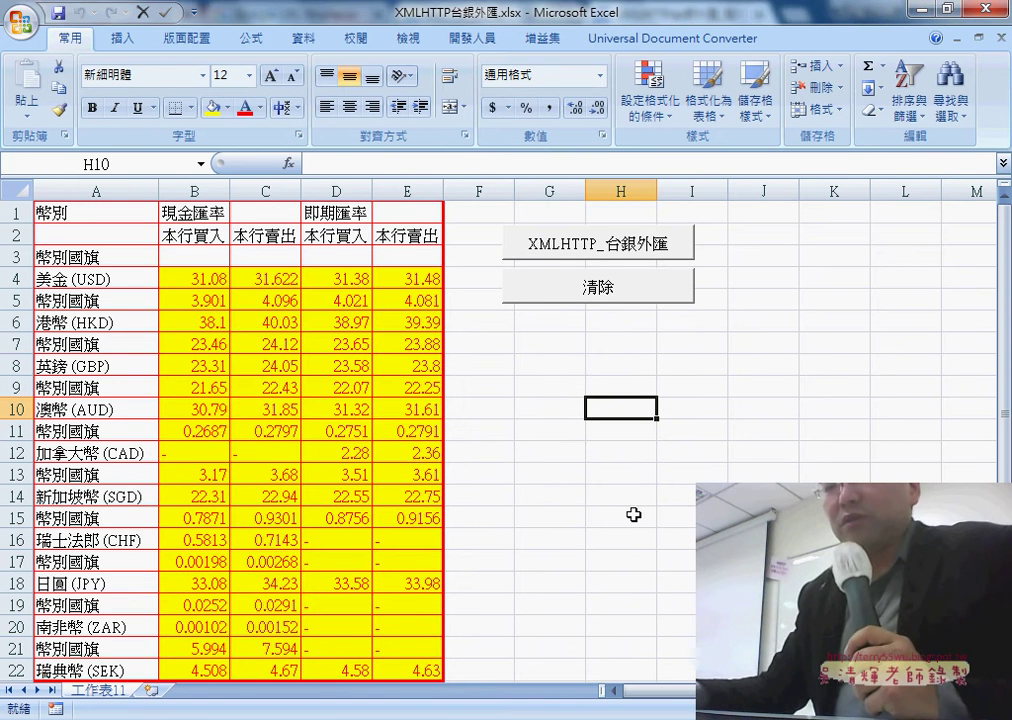
Insert a new blank Sheet1 next to 工作表11, then return to the code document.
{"action": "left_click", "coordinate": [160, 697]}
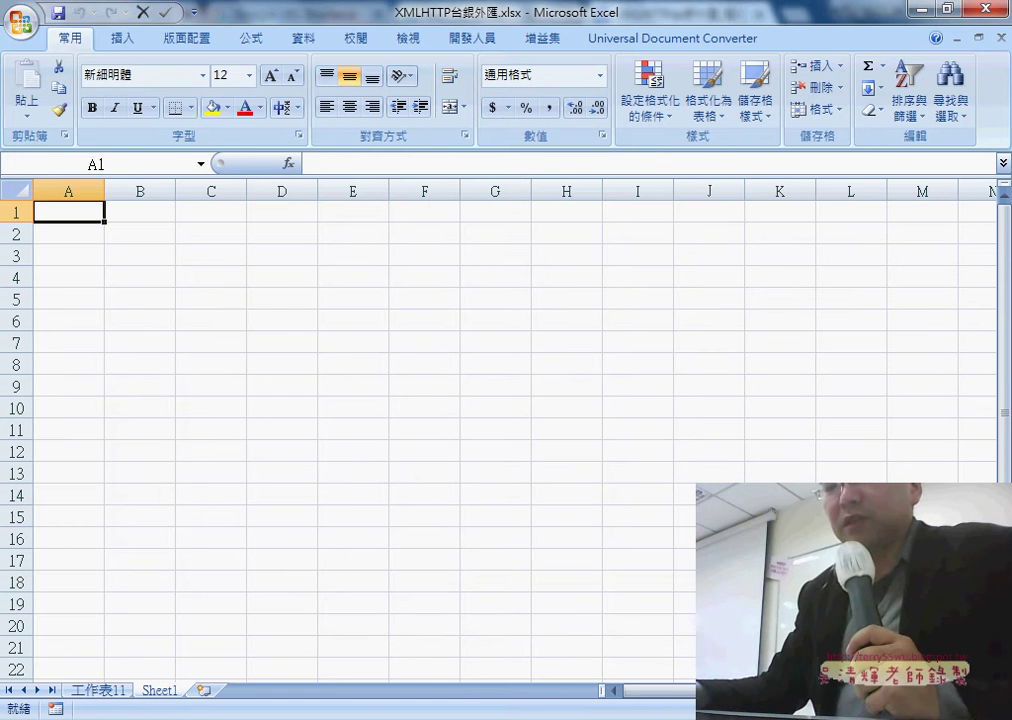
{"action": "key", "text": "alt+Tab"}
Open the Bank of Taiwan rate page from the document's rate.bot.com.tw link.
{"action": "scroll", "coordinate": [693, 277], "scroll_direction": "down", "scroll_amount": 1}
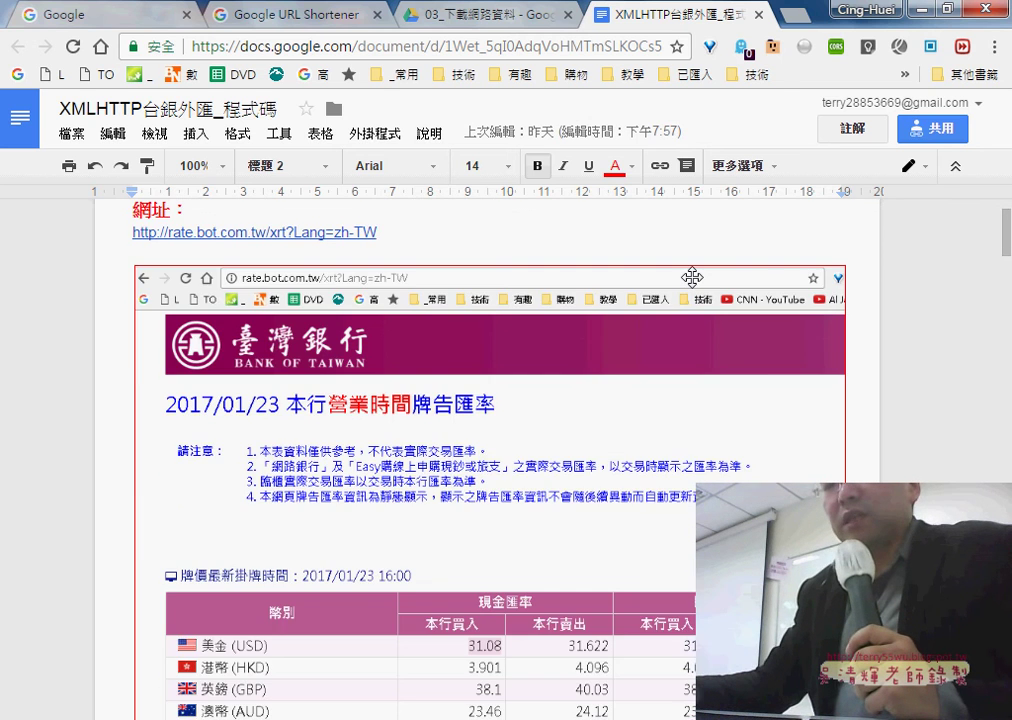
{"action": "left_click", "coordinate": [288, 233]}
{"action": "left_click", "coordinate": [337, 265]}
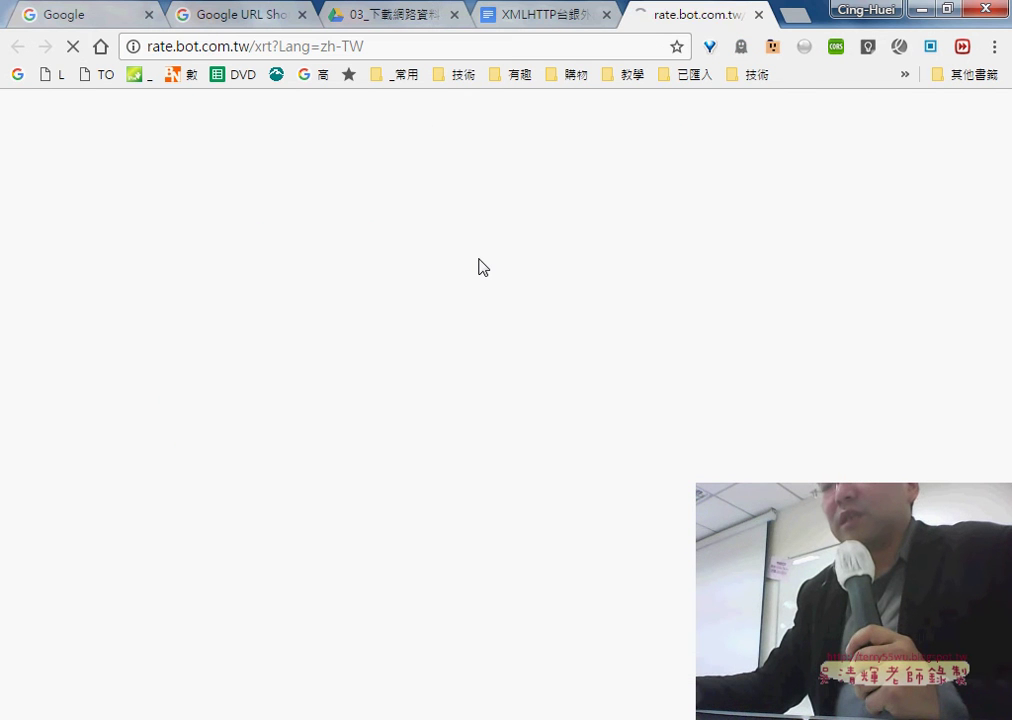
Select the USD to SGD rate rows, then show the 工作表11 sheet in Excel.
{"action": "scroll", "coordinate": [538, 287], "scroll_direction": "down", "scroll_amount": 2}
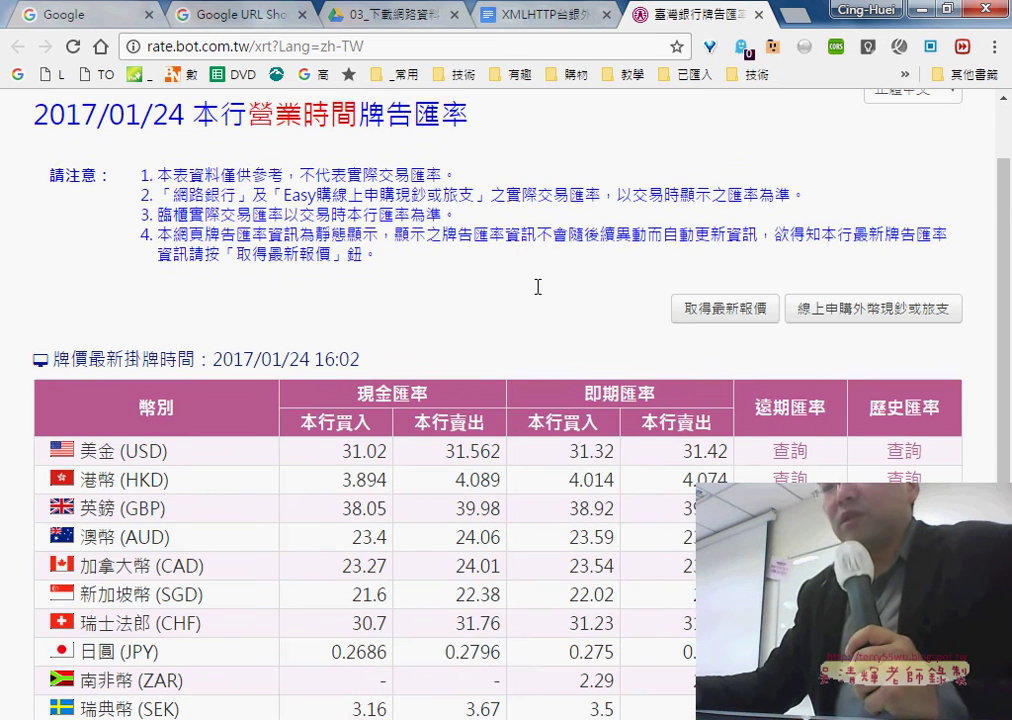
{"action": "scroll", "coordinate": [538, 295], "scroll_direction": "down", "scroll_amount": 1}
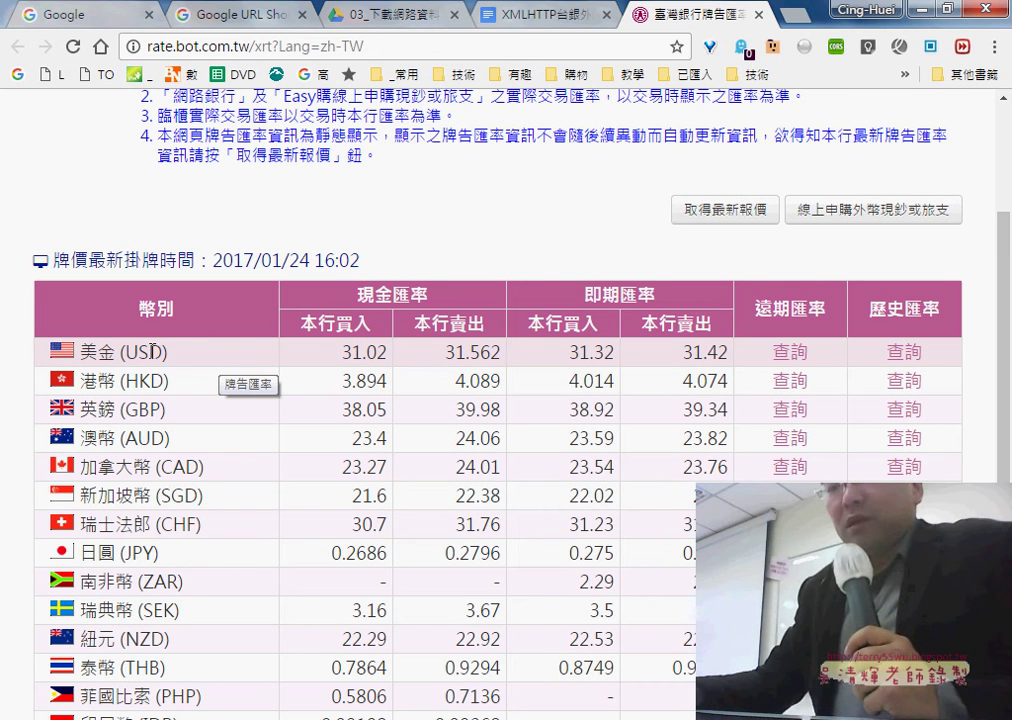
{"action": "left_click_drag", "start_coordinate": [152, 350], "coordinate": [760, 495]}
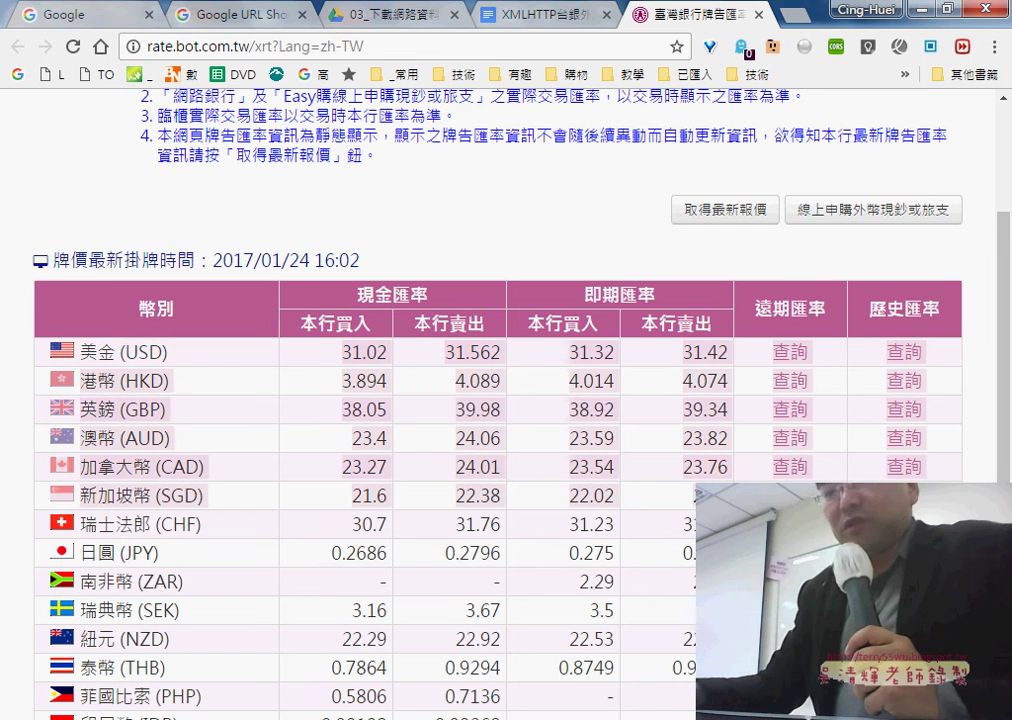
{"action": "scroll", "coordinate": [412, 400], "scroll_direction": "down", "scroll_amount": 1}
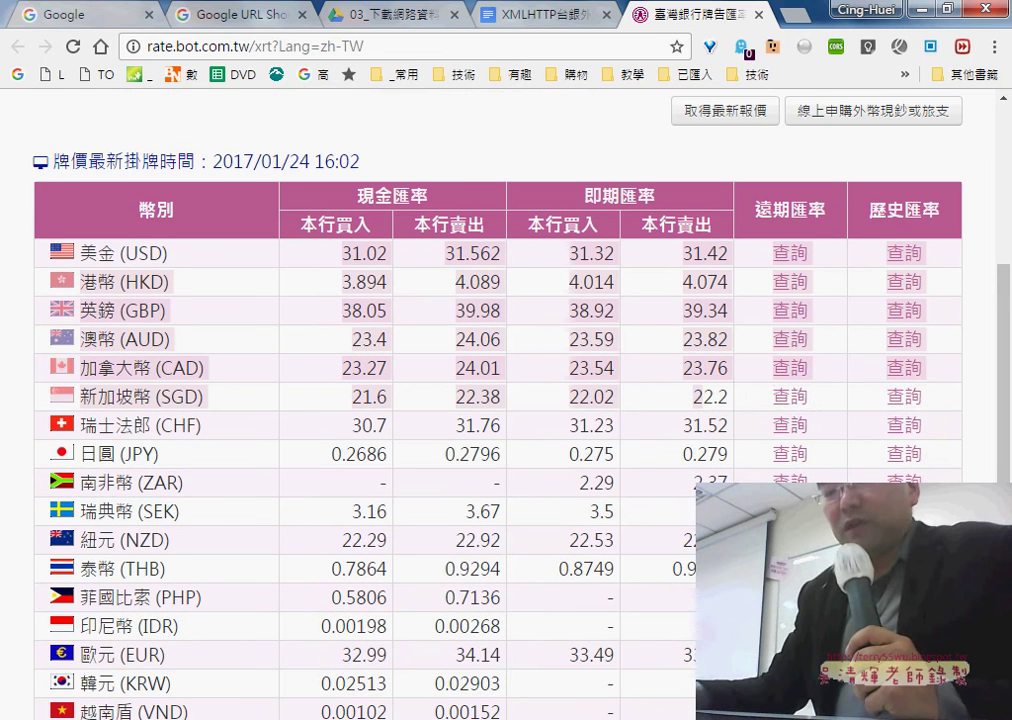
{"action": "key", "text": "alt+Tab"}
{"action": "left_click", "coordinate": [97, 690]}
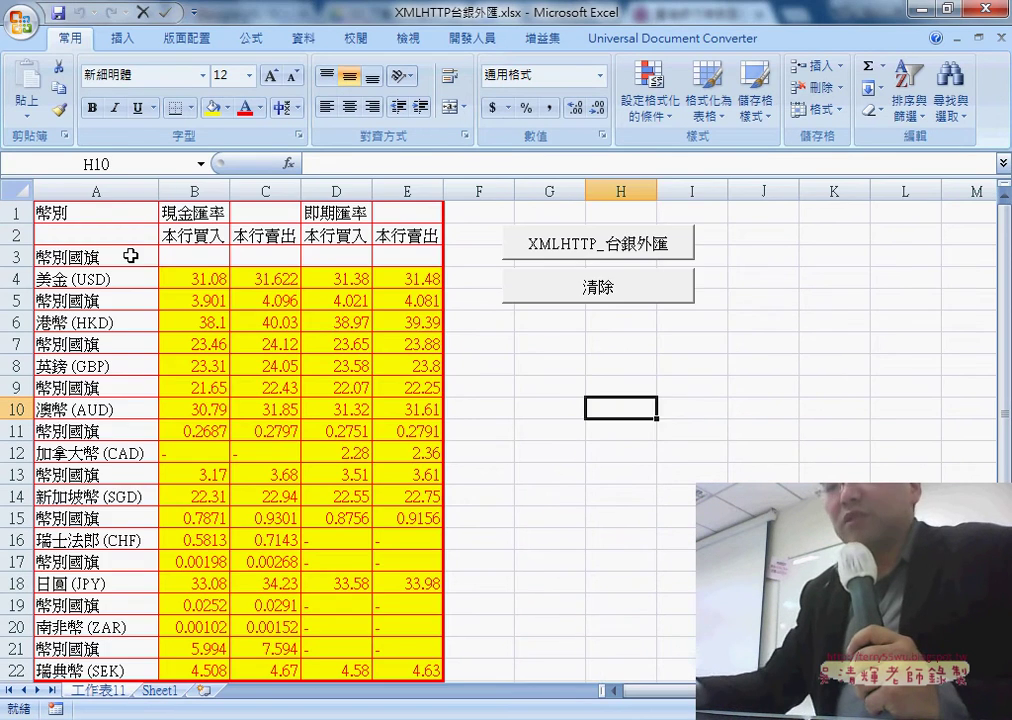
Clear the old rate values in B4:E22 on 工作表11 and return to the rate page.
{"action": "left_click_drag", "start_coordinate": [187, 279], "coordinate": [417, 671]}
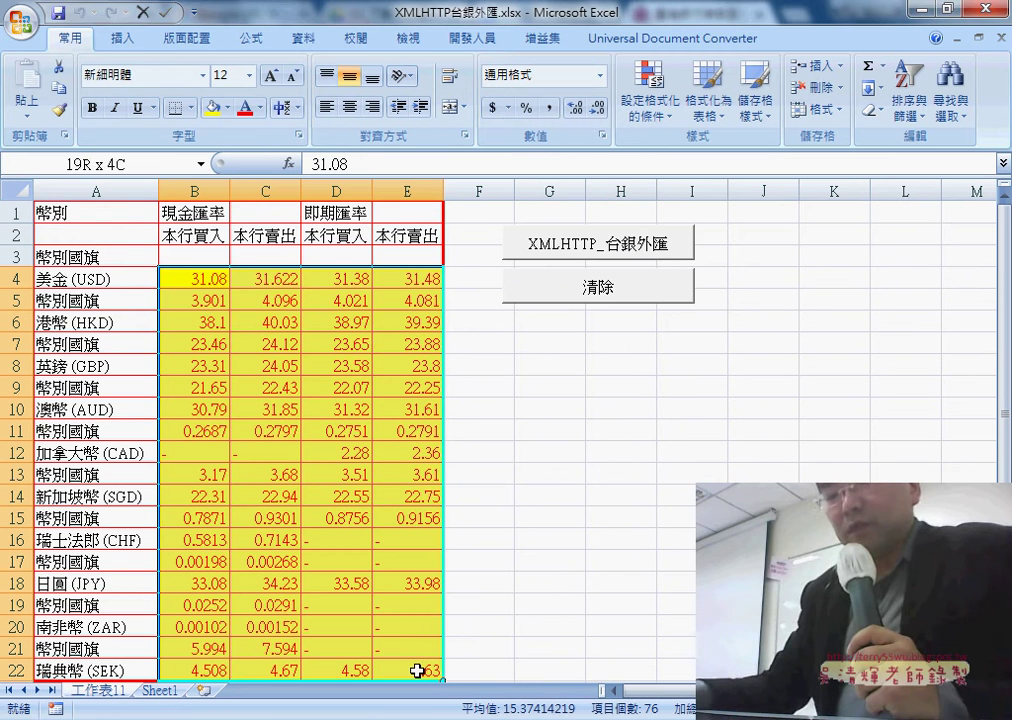
{"action": "key", "text": "Delete"}
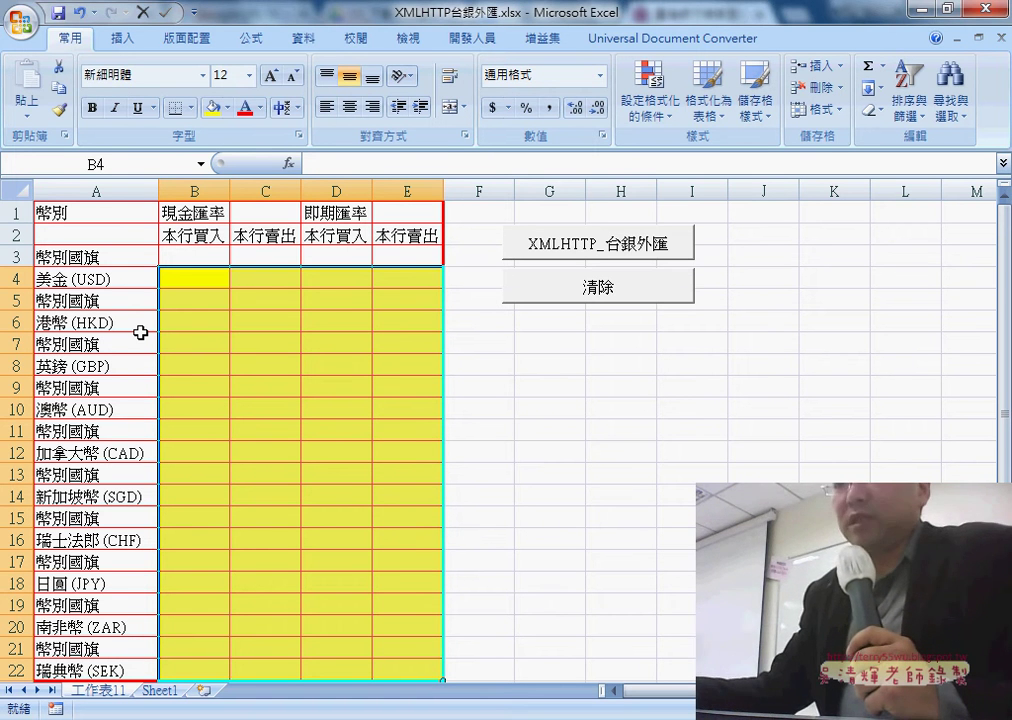
{"action": "left_click", "coordinate": [428, 714]}
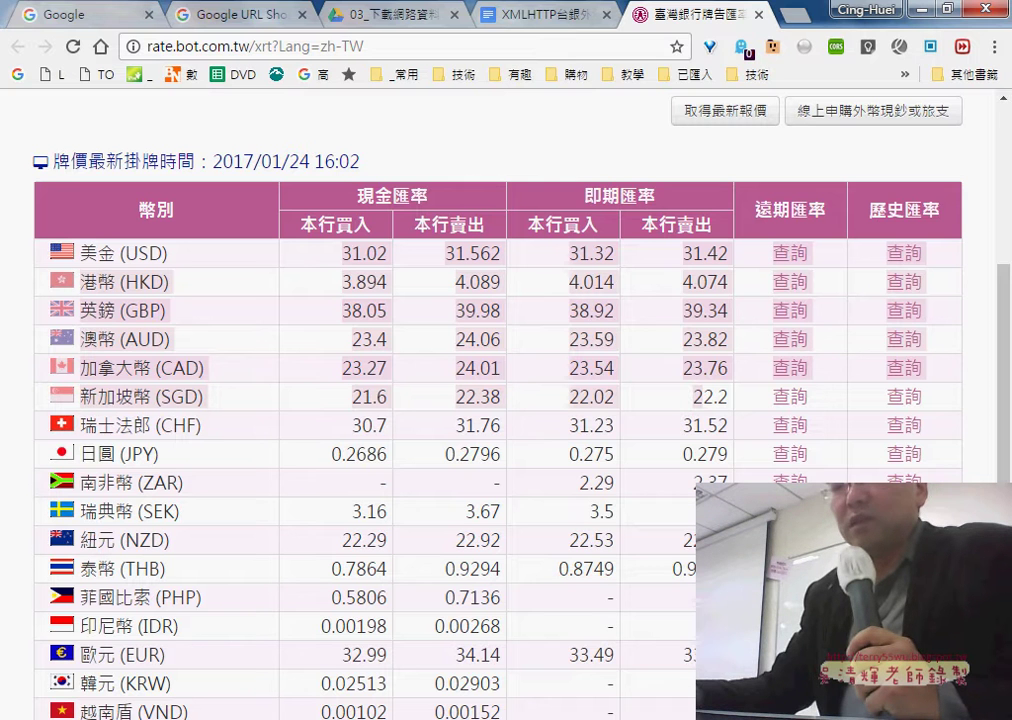
View the Bank of Taiwan rate page's HTML source (檢視網頁原始碼) in a new tab.
{"action": "right_click", "coordinate": [545, 152]}
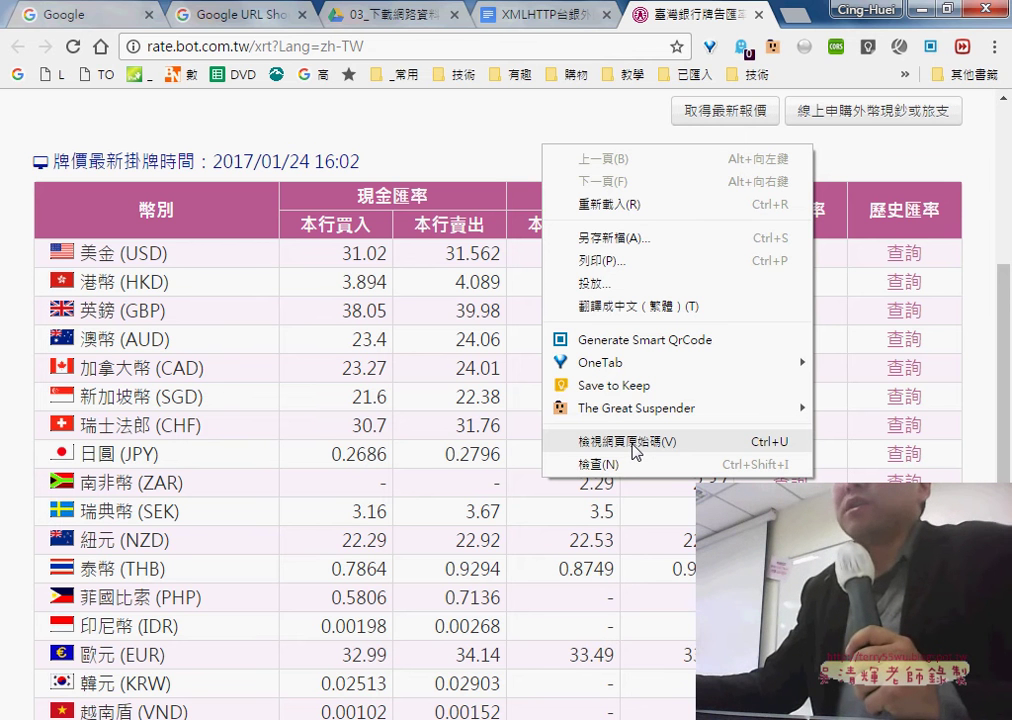
{"action": "left_click", "coordinate": [636, 451]}
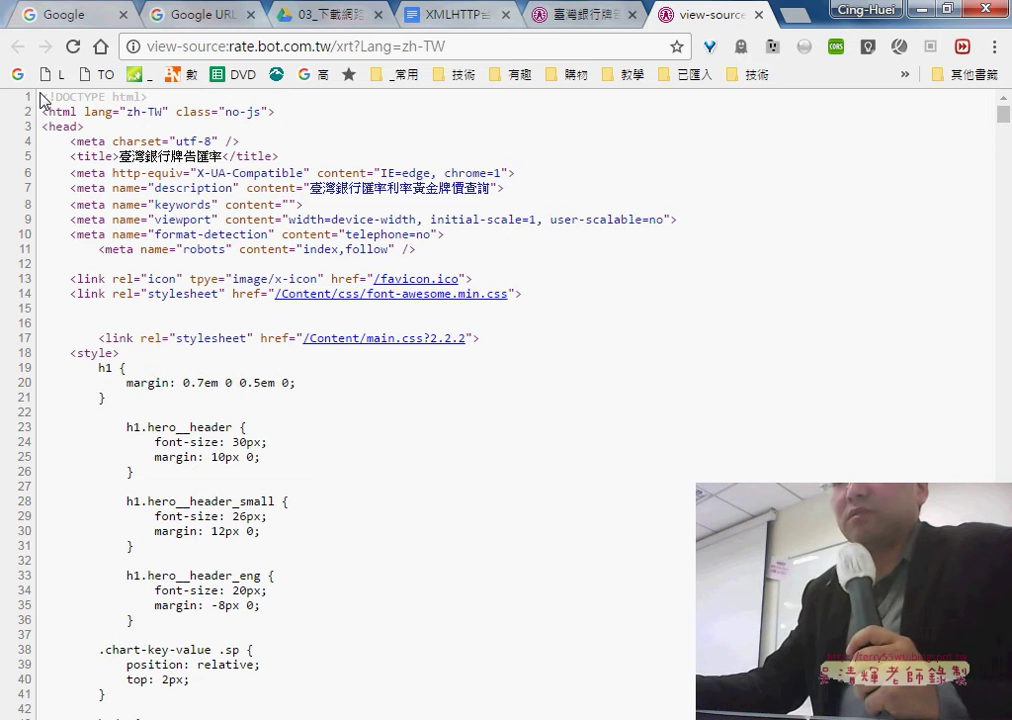
Inspect the source from the DOCTYPE, html and head lines down to the rate table header markup.
{"action": "left_click_drag", "start_coordinate": [42, 97], "coordinate": [157, 97]}
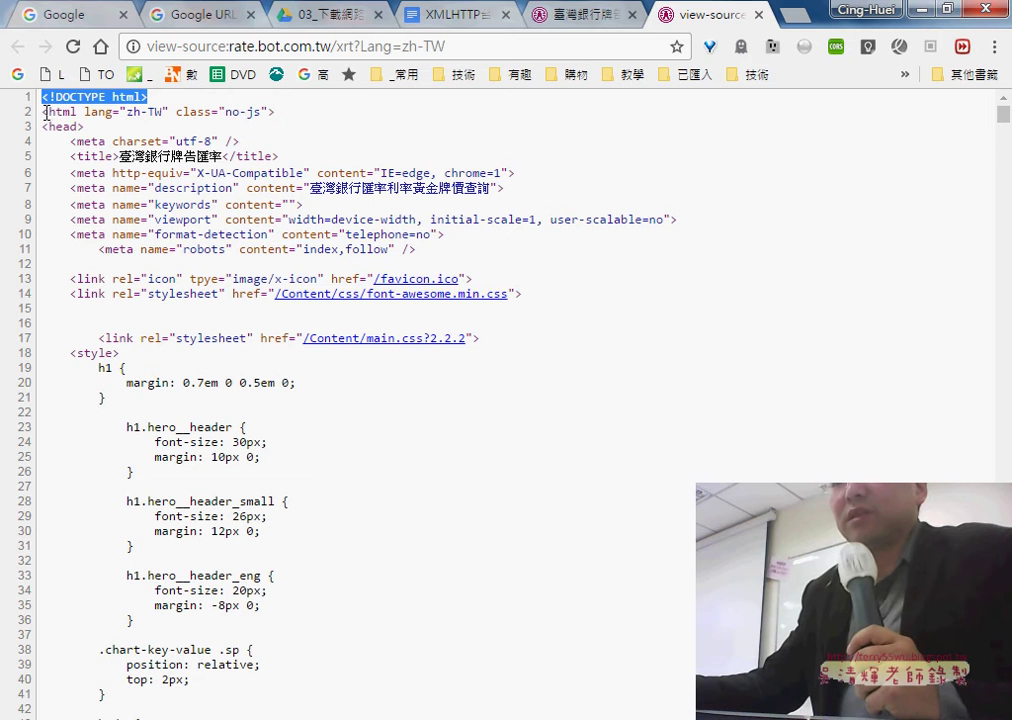
{"action": "left_click_drag", "start_coordinate": [46, 112], "coordinate": [268, 114]}
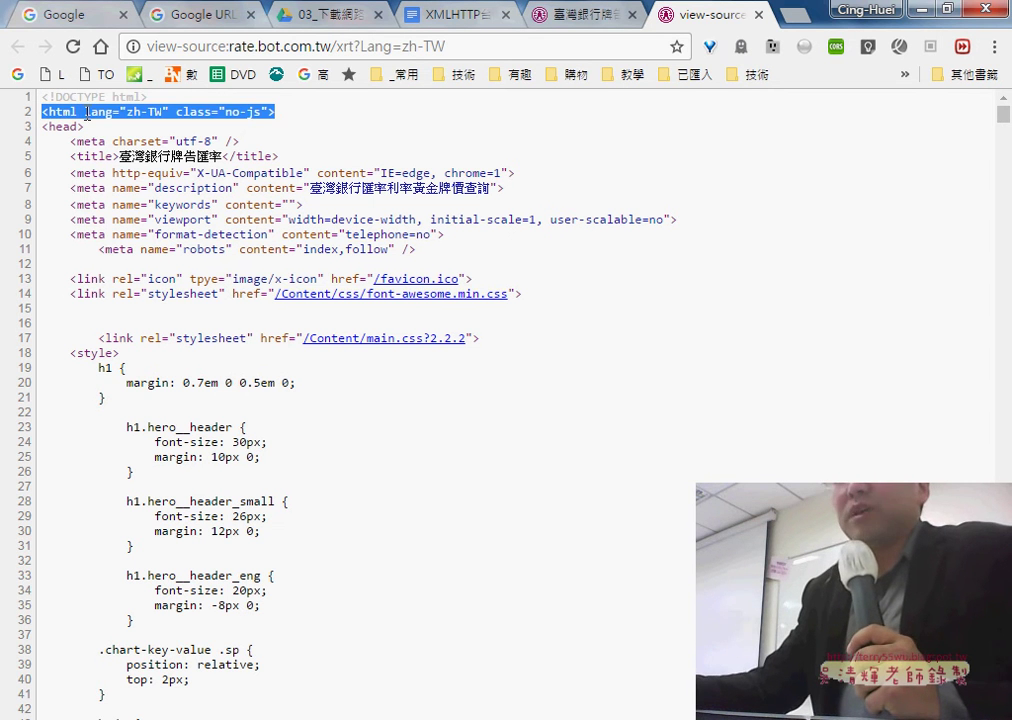
{"action": "left_click_drag", "start_coordinate": [85, 127], "coordinate": [38, 127]}
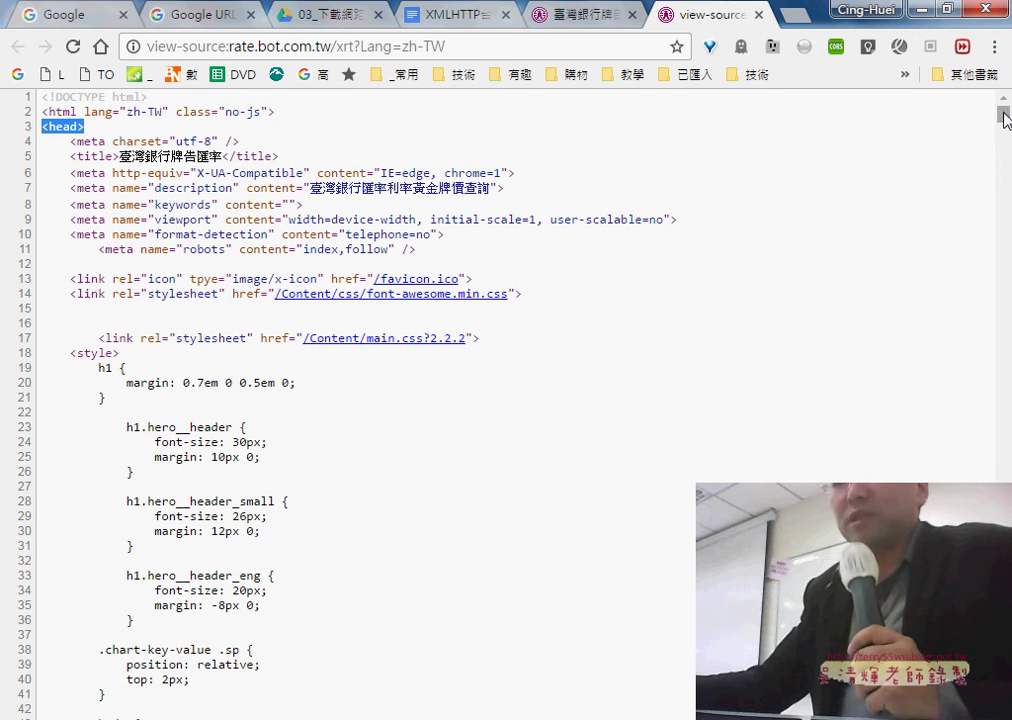
{"action": "left_click_drag", "start_coordinate": [1003, 117], "coordinate": [1006, 173]}
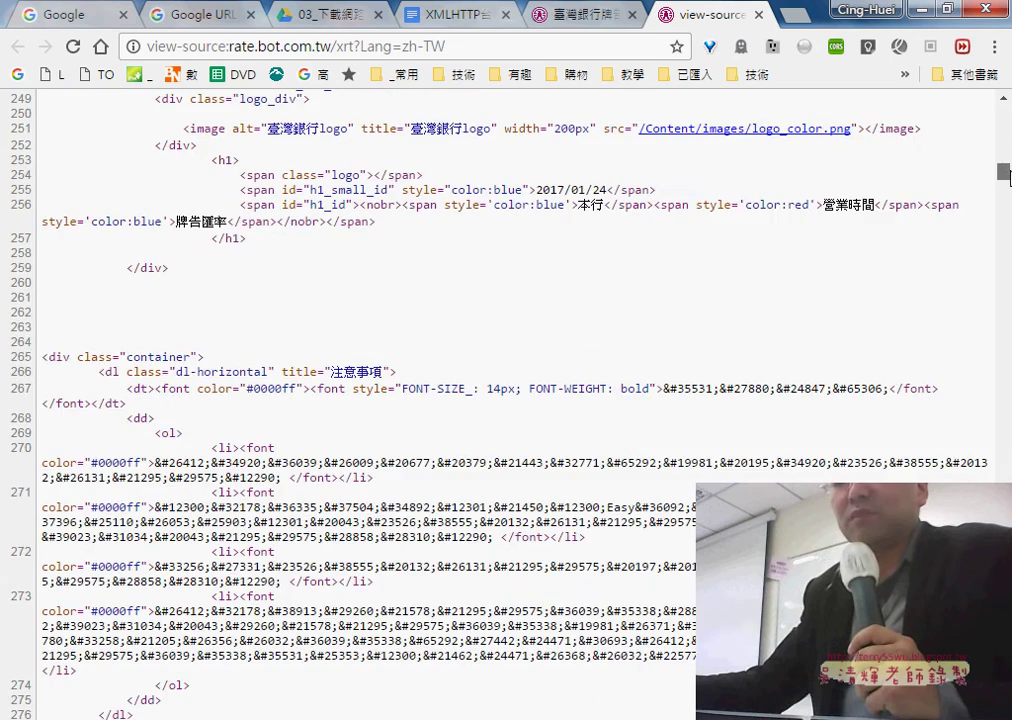
{"action": "scroll", "coordinate": [836, 234], "scroll_direction": "down", "scroll_amount": 3}
{"action": "scroll", "coordinate": [790, 270], "scroll_direction": "down", "scroll_amount": 4}
{"action": "scroll", "coordinate": [714, 285], "scroll_direction": "down", "scroll_amount": 3}
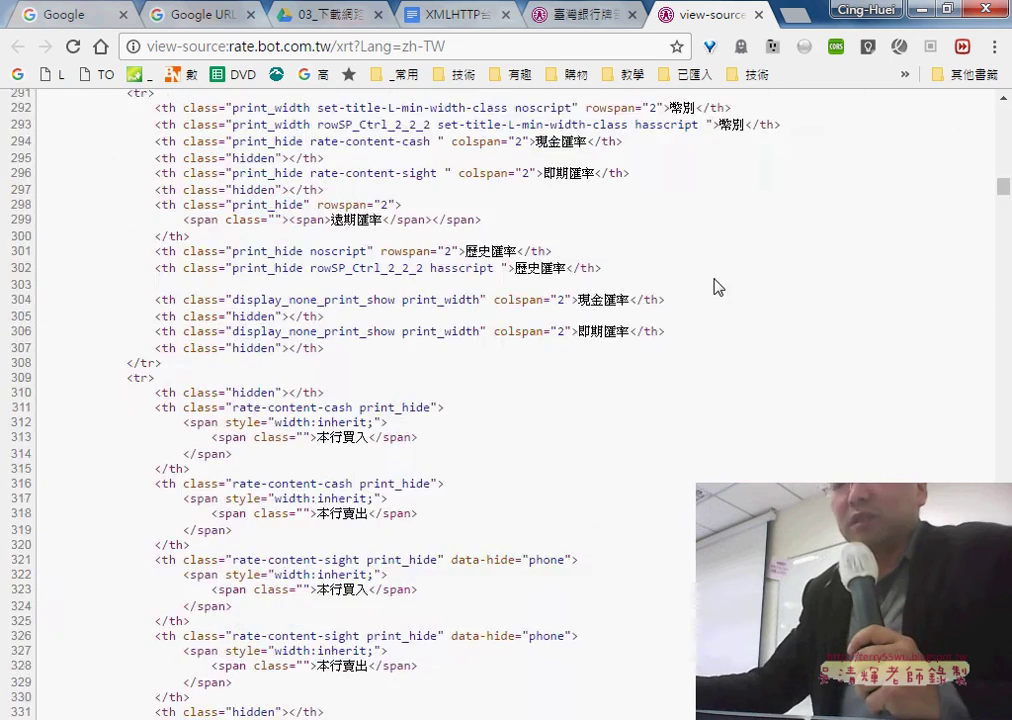
{"action": "scroll", "coordinate": [718, 286], "scroll_direction": "down", "scroll_amount": 10}
{"action": "left_click", "coordinate": [567, 15]}
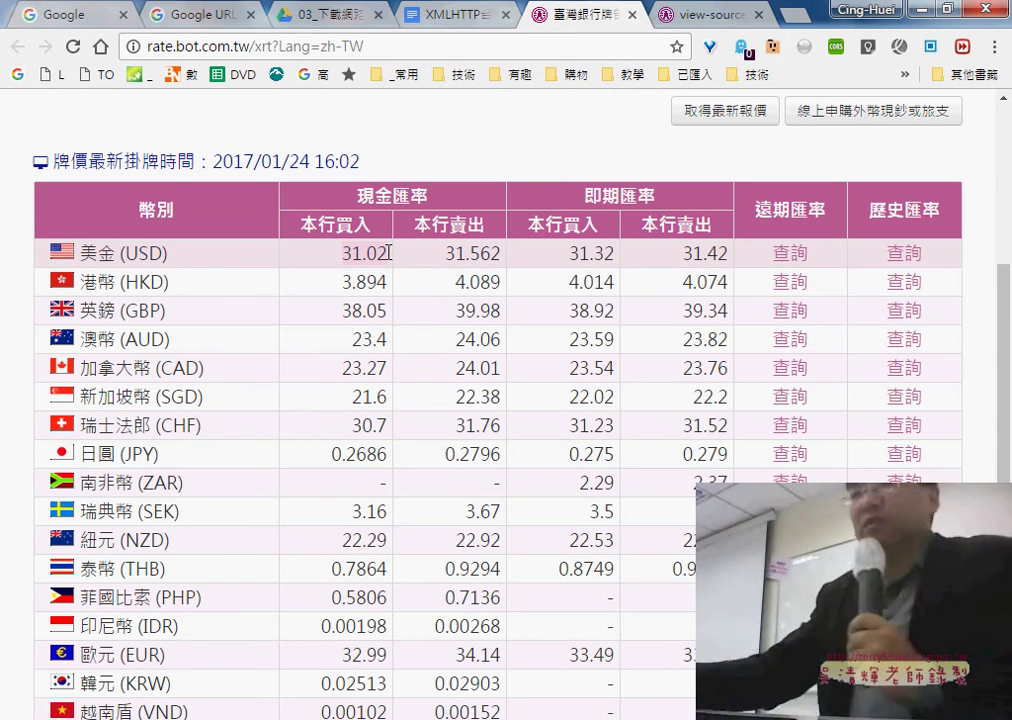
Search the page source for the USD cash buying rate 31.02.
{"action": "double_click", "coordinate": [385, 253]}
{"action": "key", "text": "ctrl+c"}
{"action": "left_click", "coordinate": [690, 15]}
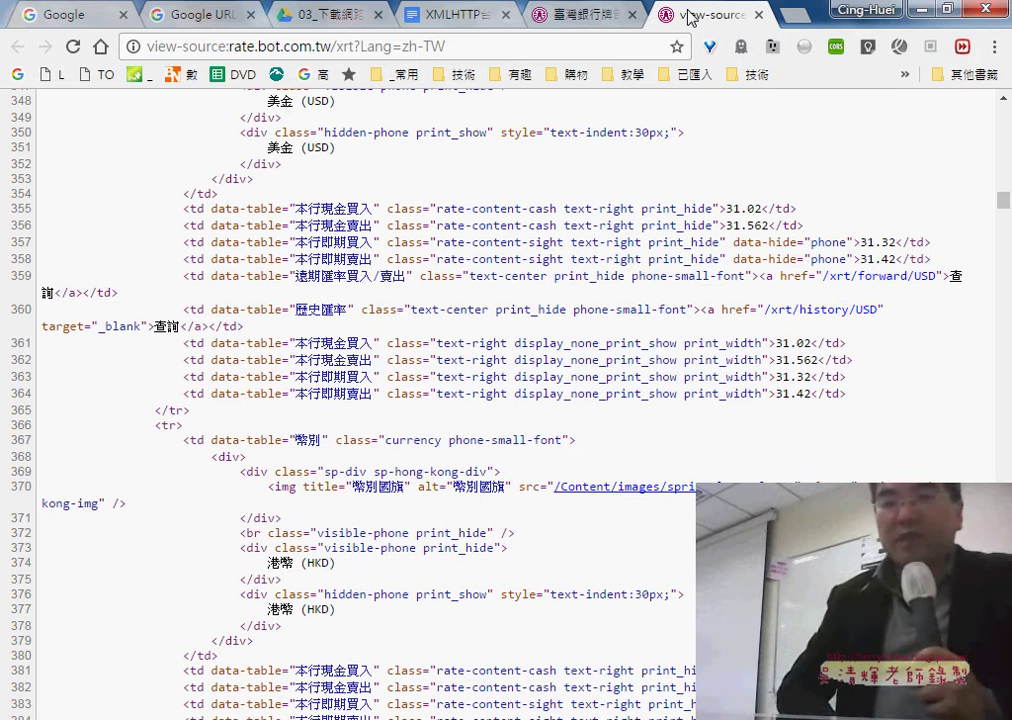
{"action": "key", "text": "ctrl+f"}
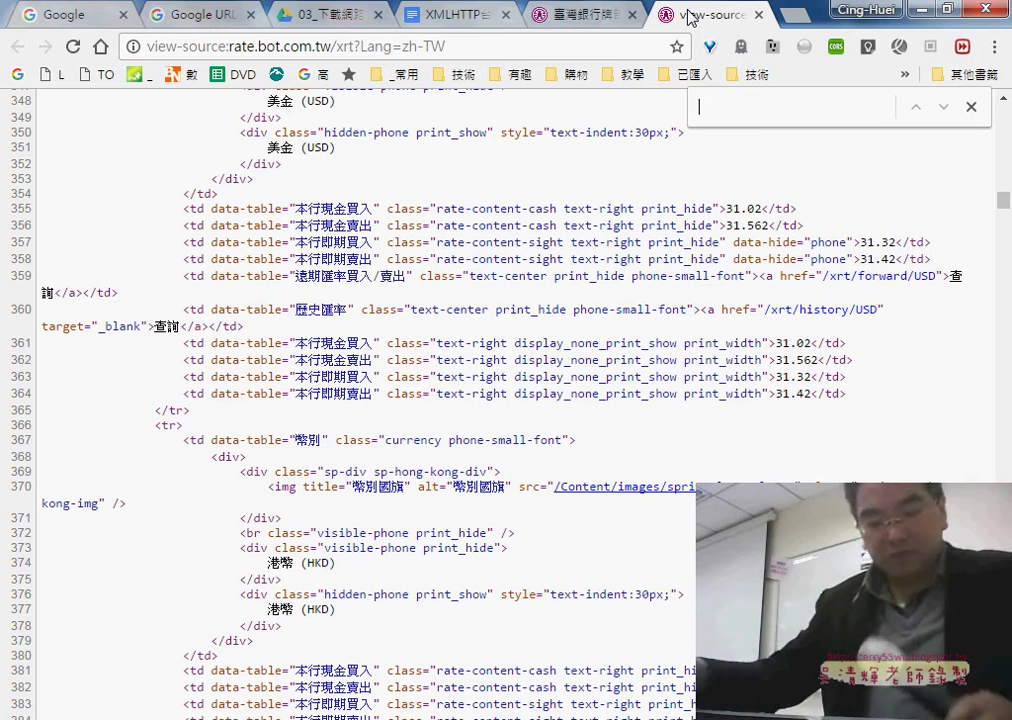
{"action": "key", "text": "ctrl+v"}
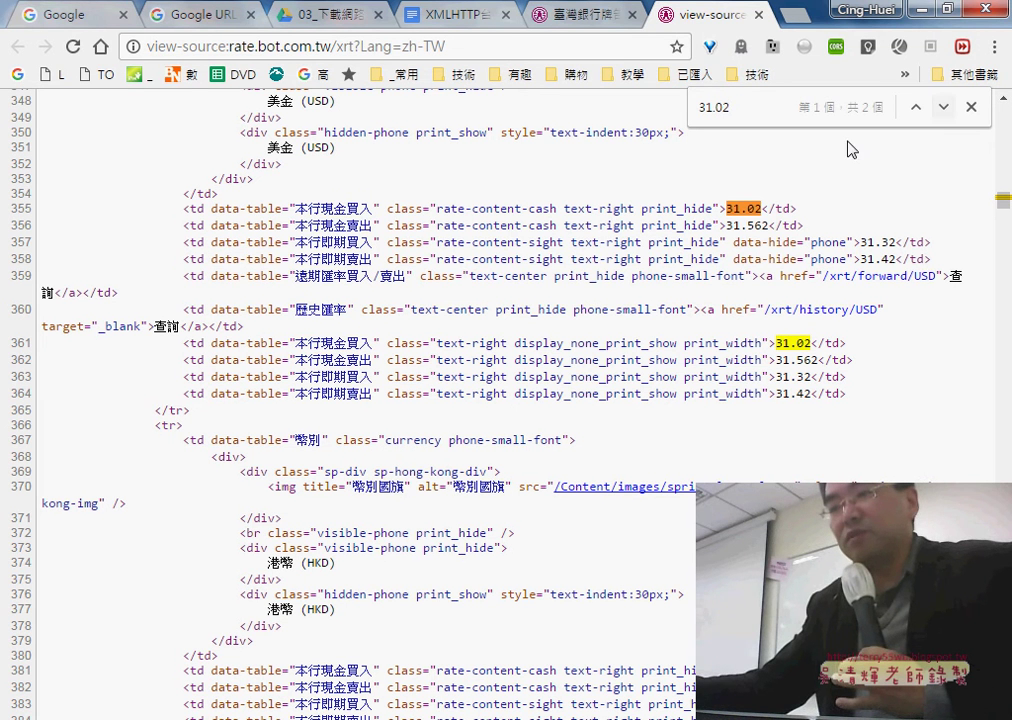
Highlight the USD rate cells and the print_hide class on line 355.
{"action": "left_click_drag", "start_coordinate": [186, 212], "coordinate": [880, 404]}
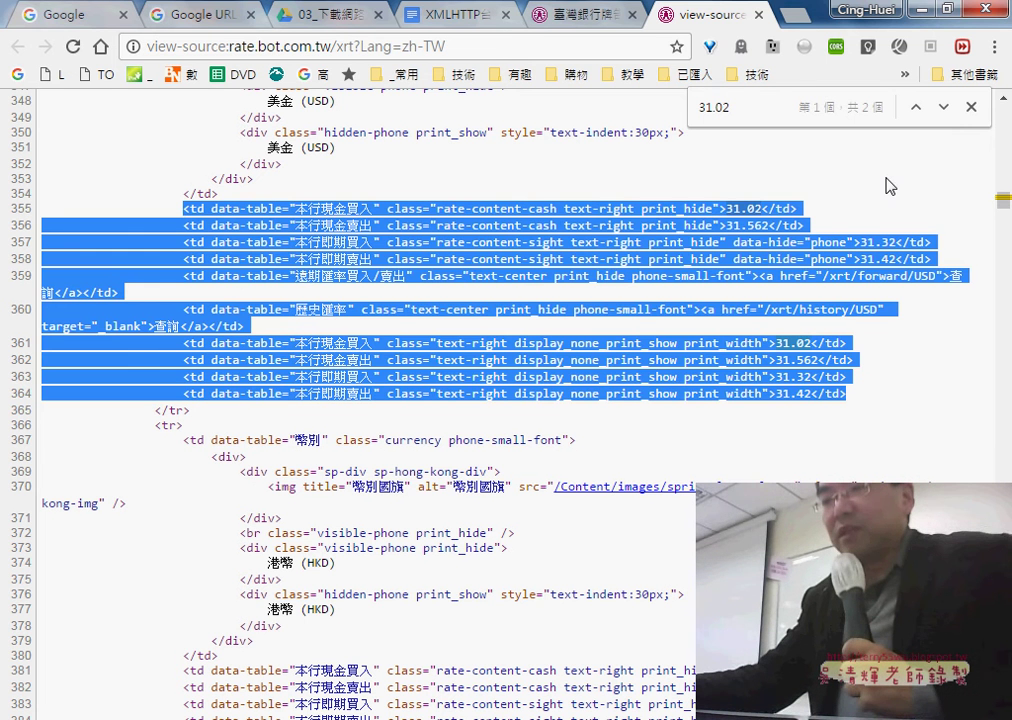
{"action": "left_click", "coordinate": [744, 207]}
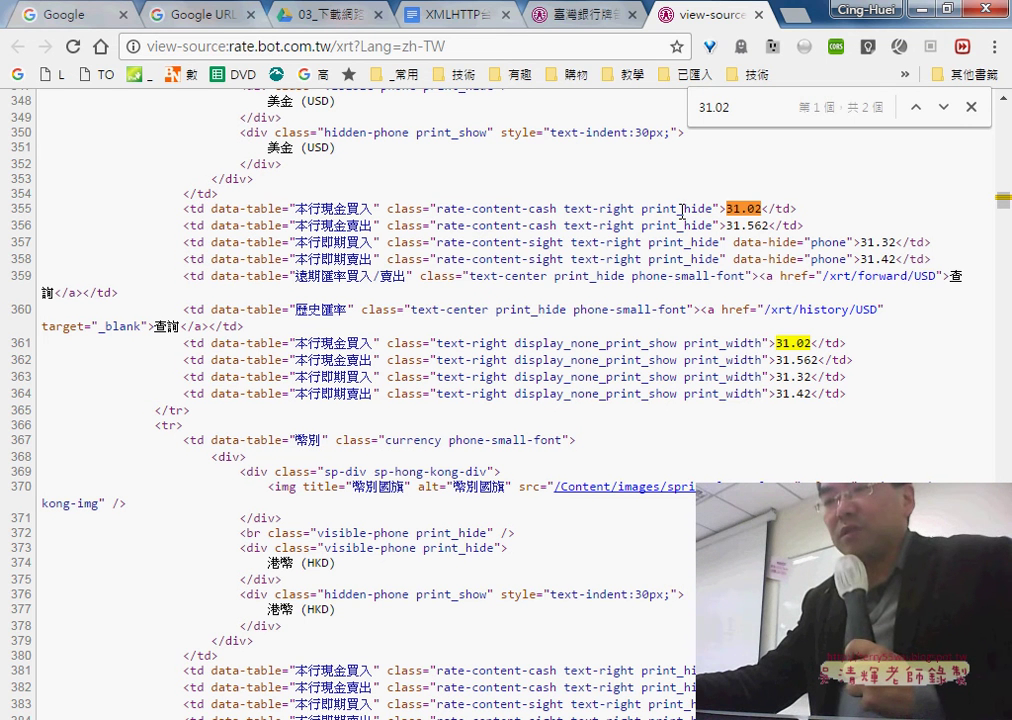
{"action": "left_click_drag", "start_coordinate": [642, 208], "coordinate": [714, 208]}
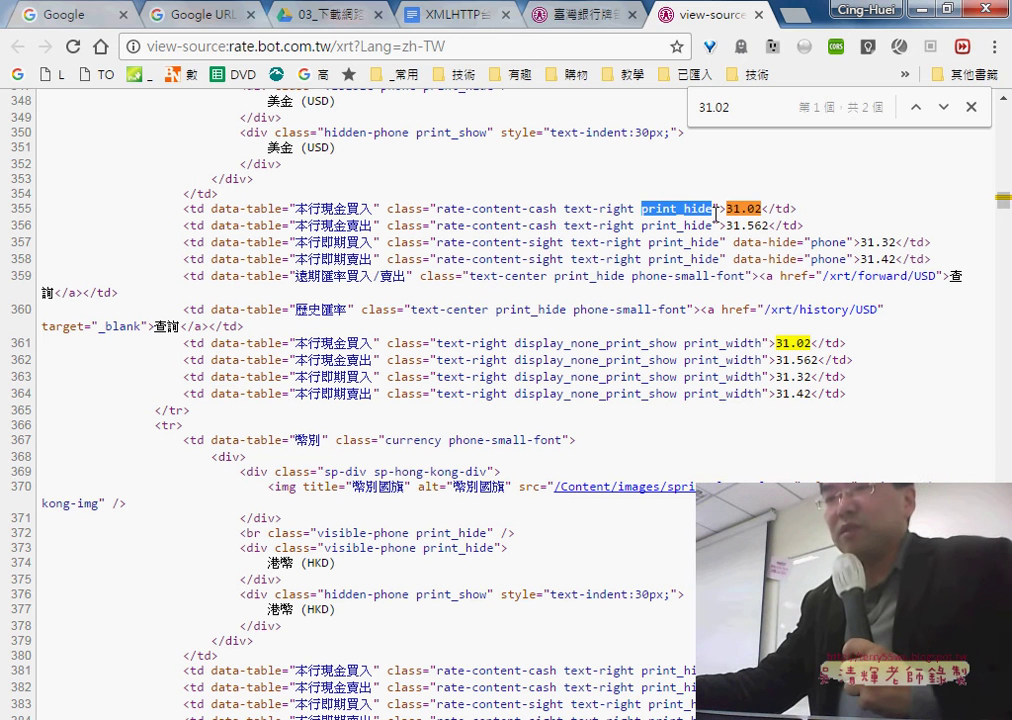
On the rate table page, mark the 現金匯率 and 即期匯率 column headers.
{"action": "left_click", "coordinate": [580, 12]}
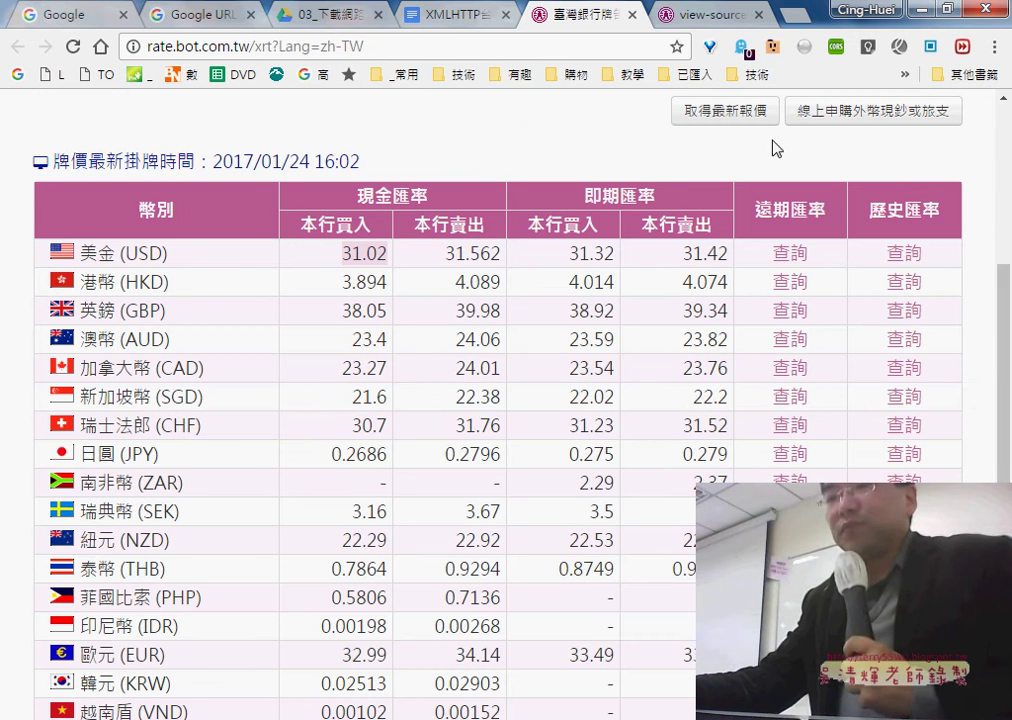
{"action": "left_click_drag", "start_coordinate": [357, 195], "coordinate": [432, 195]}
{"action": "left_click_drag", "start_coordinate": [583, 195], "coordinate": [656, 195]}
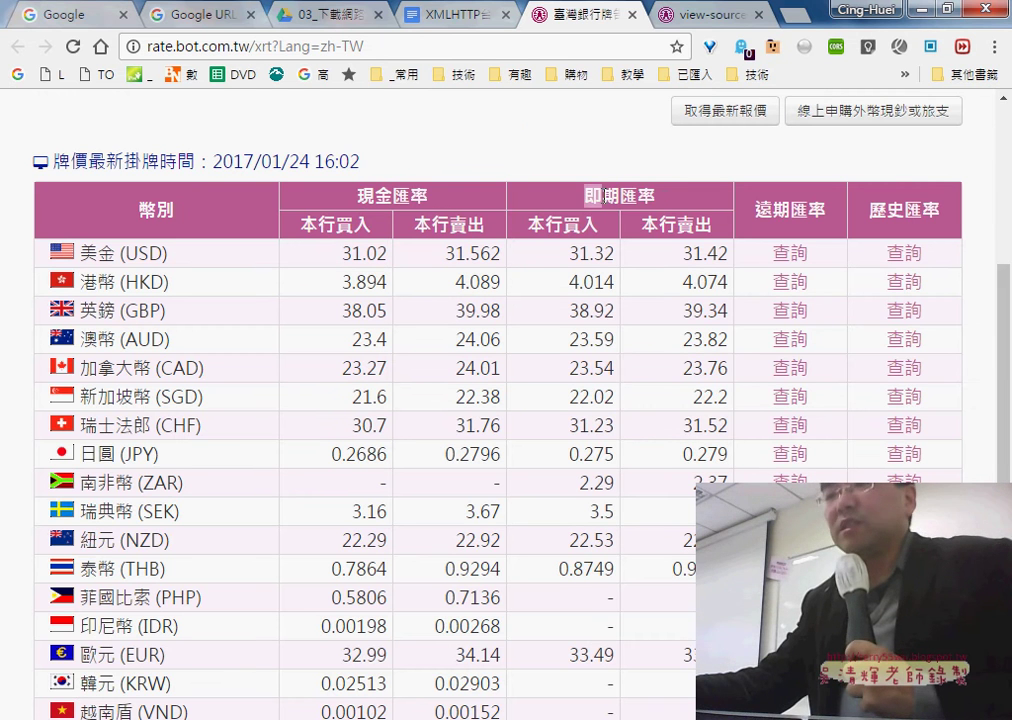
Restore and narrow the browser window to get the compact rate-table layout.
{"action": "left_click", "coordinate": [943, 20]}
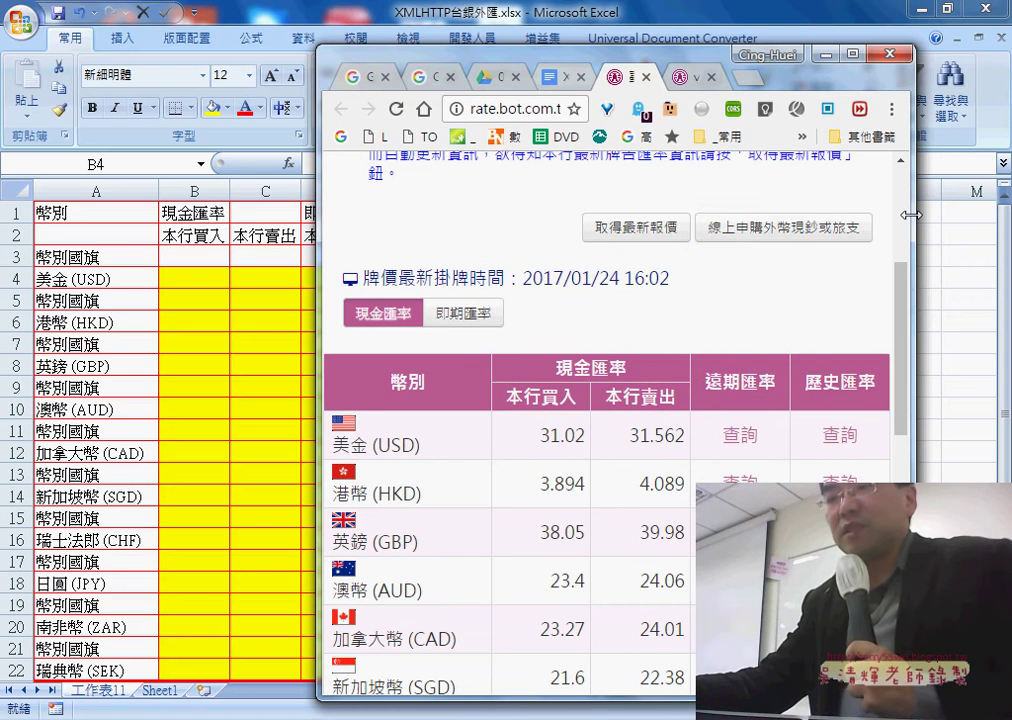
{"action": "left_click_drag", "start_coordinate": [910, 215], "coordinate": [684, 214]}
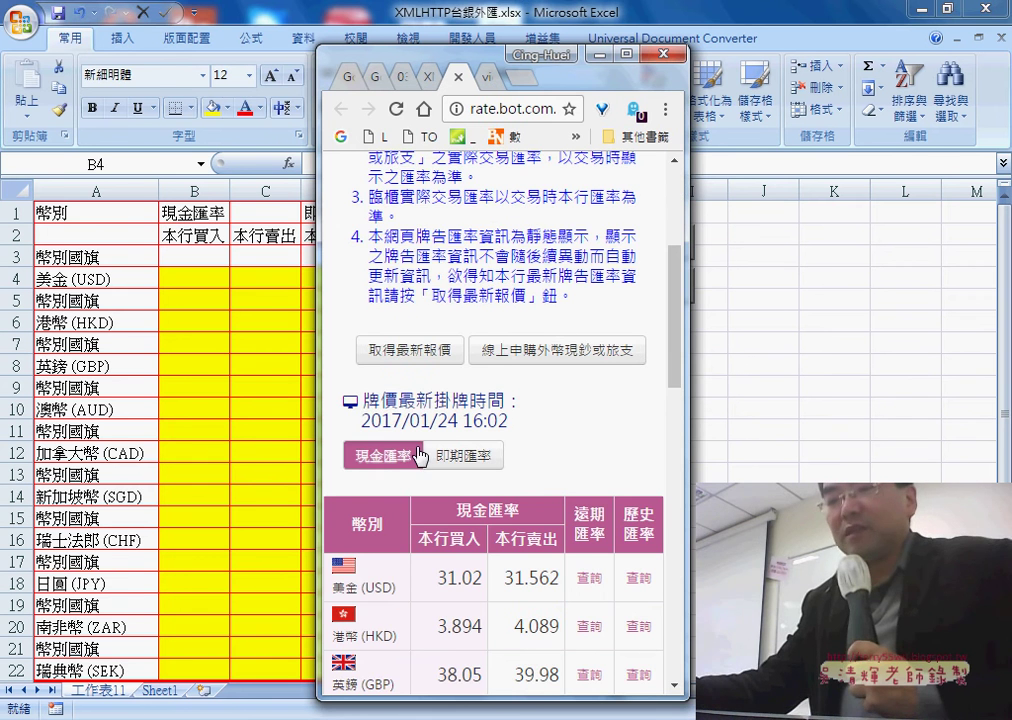
{"action": "scroll", "coordinate": [530, 310], "scroll_direction": "down", "scroll_amount": 3}
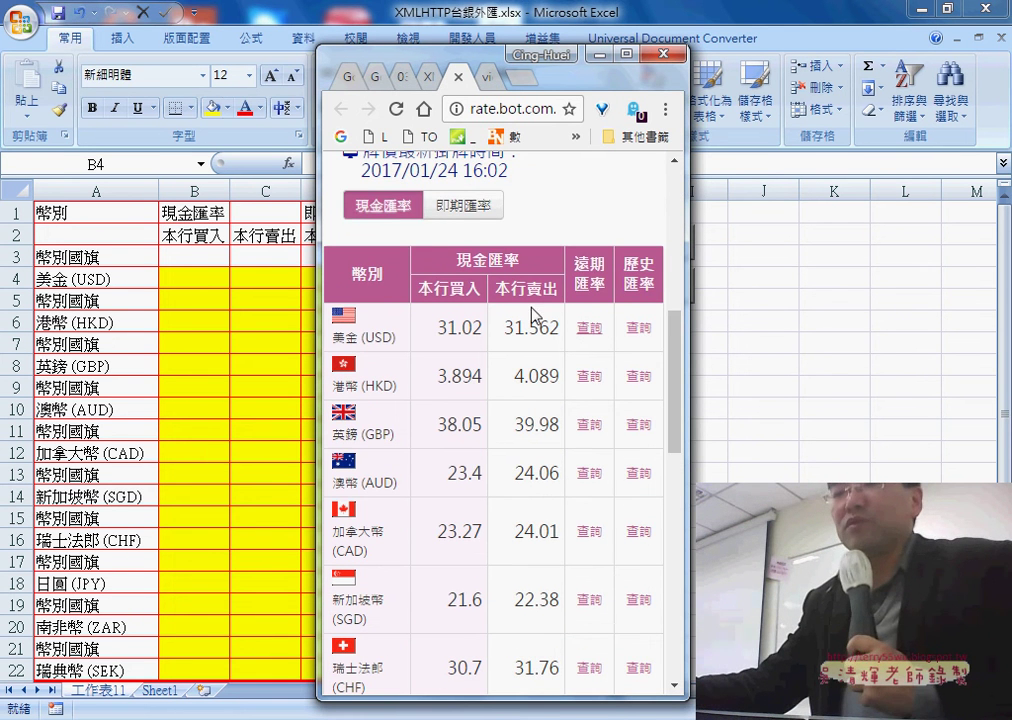
Toggle the table between 即期匯率 and 現金匯率, end on cash rates, and maximize the window.
{"action": "left_click", "coordinate": [440, 214]}
{"action": "left_click", "coordinate": [383, 206]}
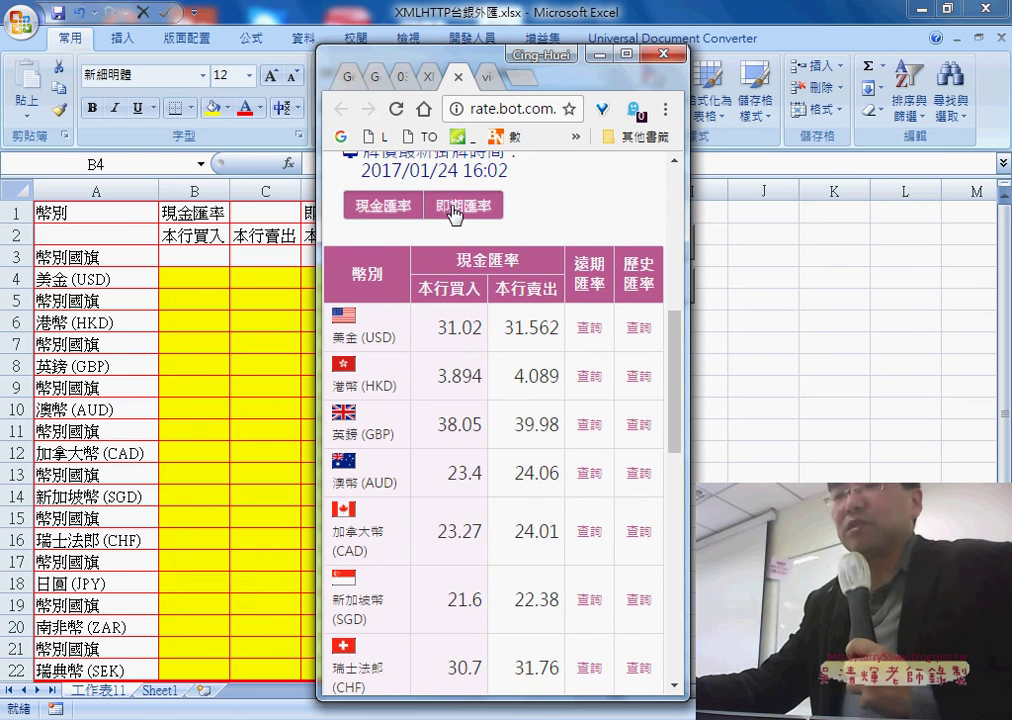
{"action": "left_click", "coordinate": [462, 206]}
{"action": "left_click", "coordinate": [385, 208]}
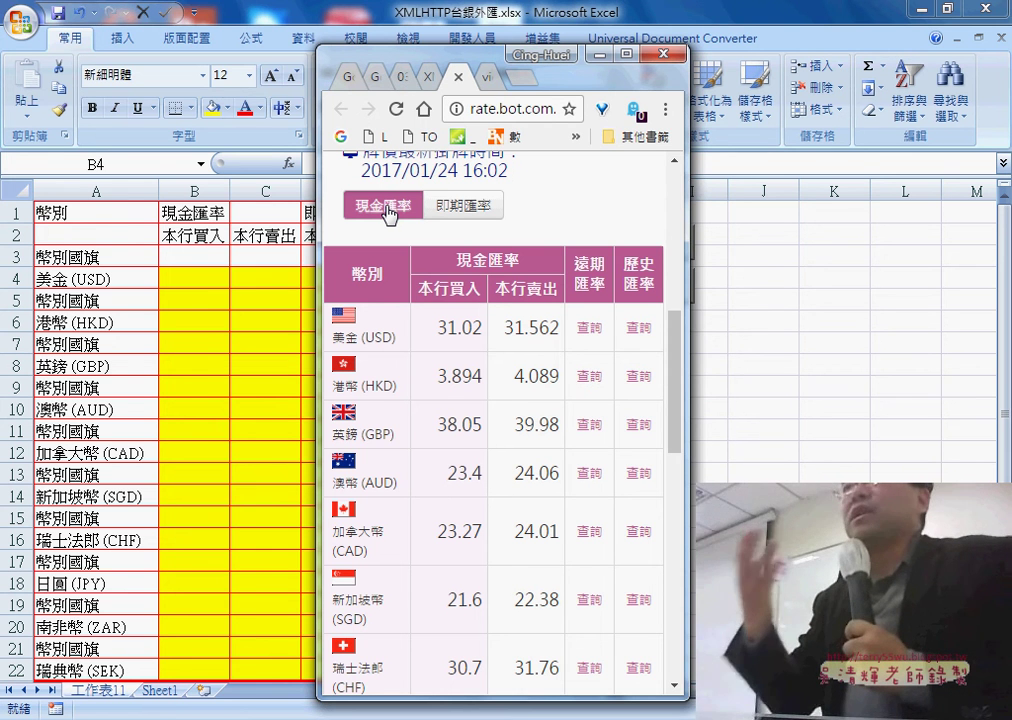
{"action": "left_click", "coordinate": [630, 57]}
Examine source lines 361–364, the 31.02 value and its class names, then close the source tab.
{"action": "left_click", "coordinate": [712, 22]}
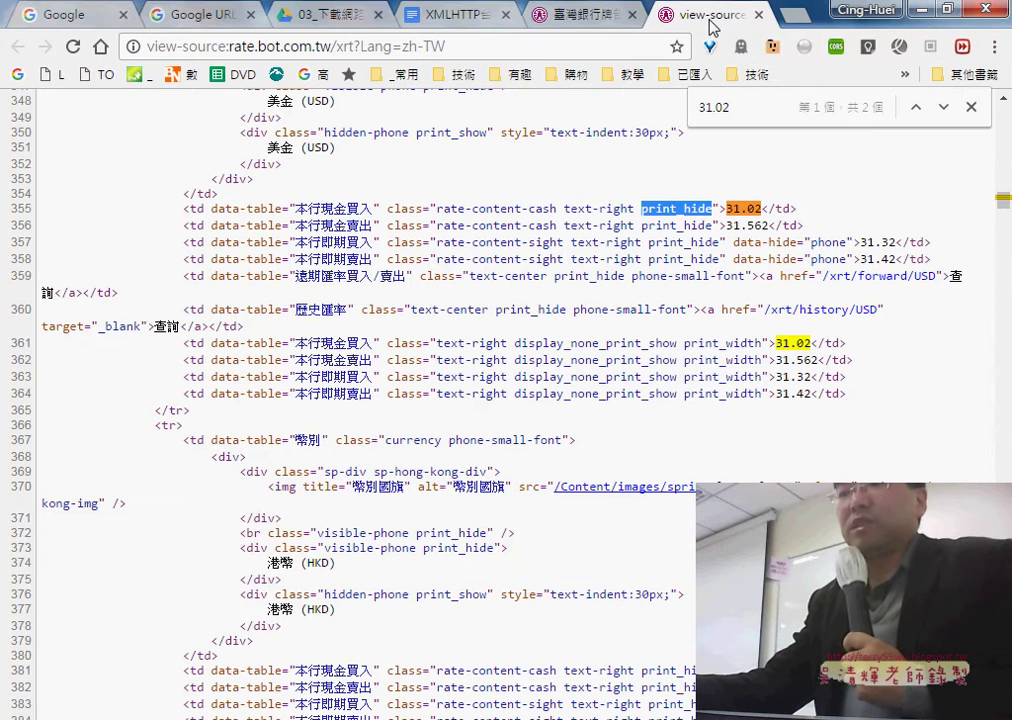
{"action": "left_click_drag", "start_coordinate": [181, 343], "coordinate": [902, 398]}
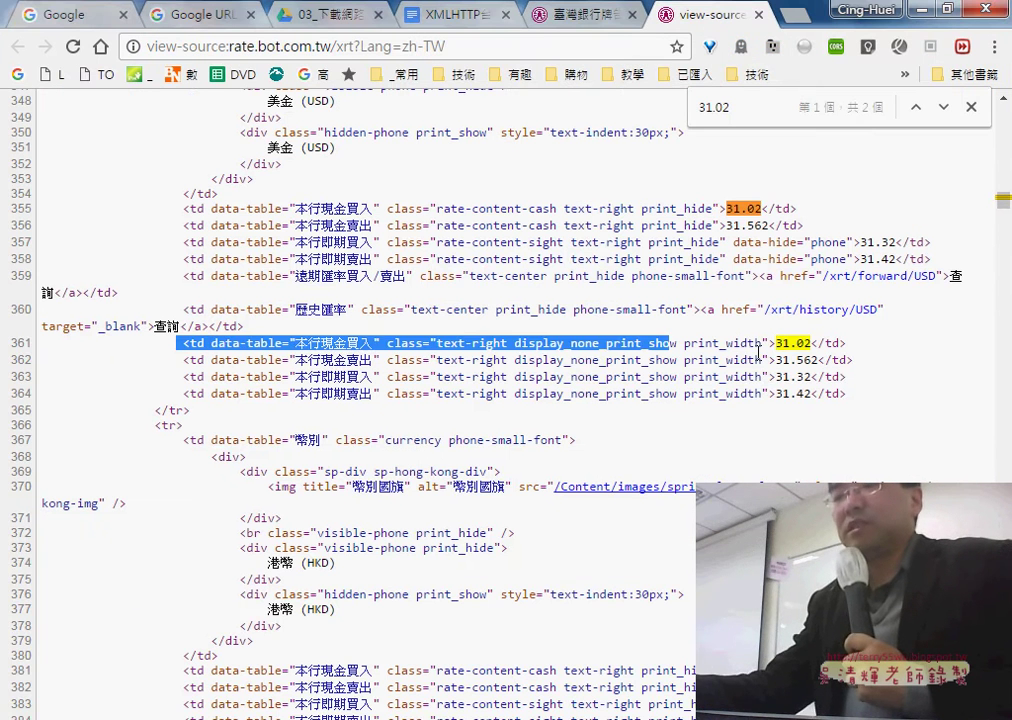
{"action": "left_click_drag", "start_coordinate": [776, 343], "coordinate": [814, 343]}
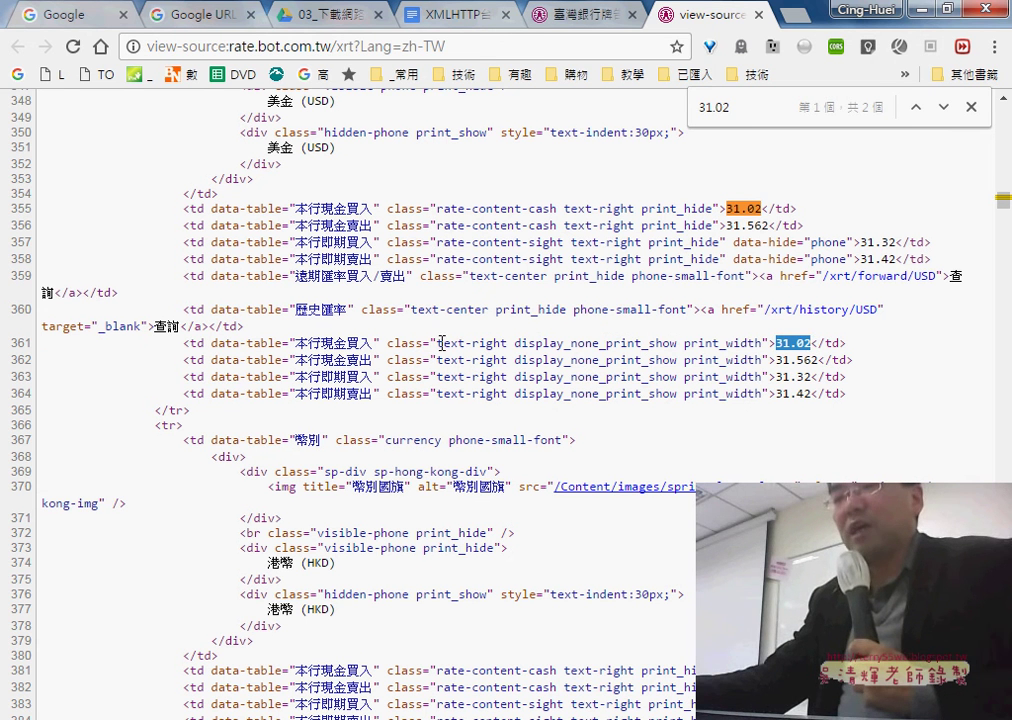
{"action": "left_click_drag", "start_coordinate": [438, 343], "coordinate": [766, 342]}
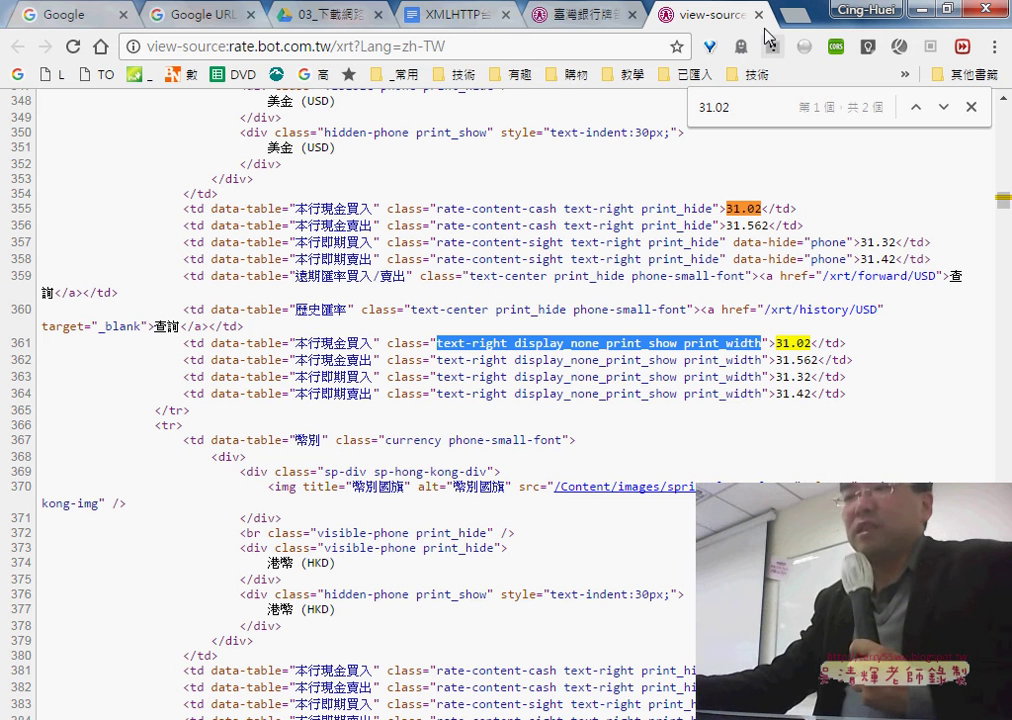
{"action": "left_click", "coordinate": [759, 15]}
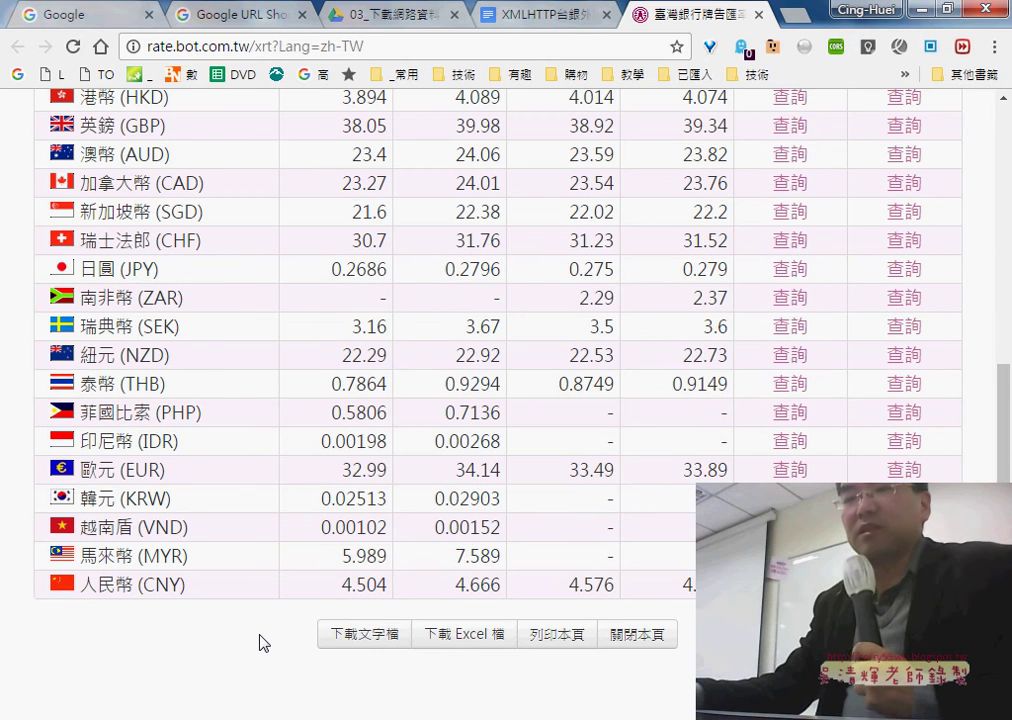
{"action": "scroll", "coordinate": [260, 643], "scroll_direction": "up", "scroll_amount": 3}
{"action": "scroll", "coordinate": [260, 643], "scroll_direction": "down", "scroll_amount": 3}
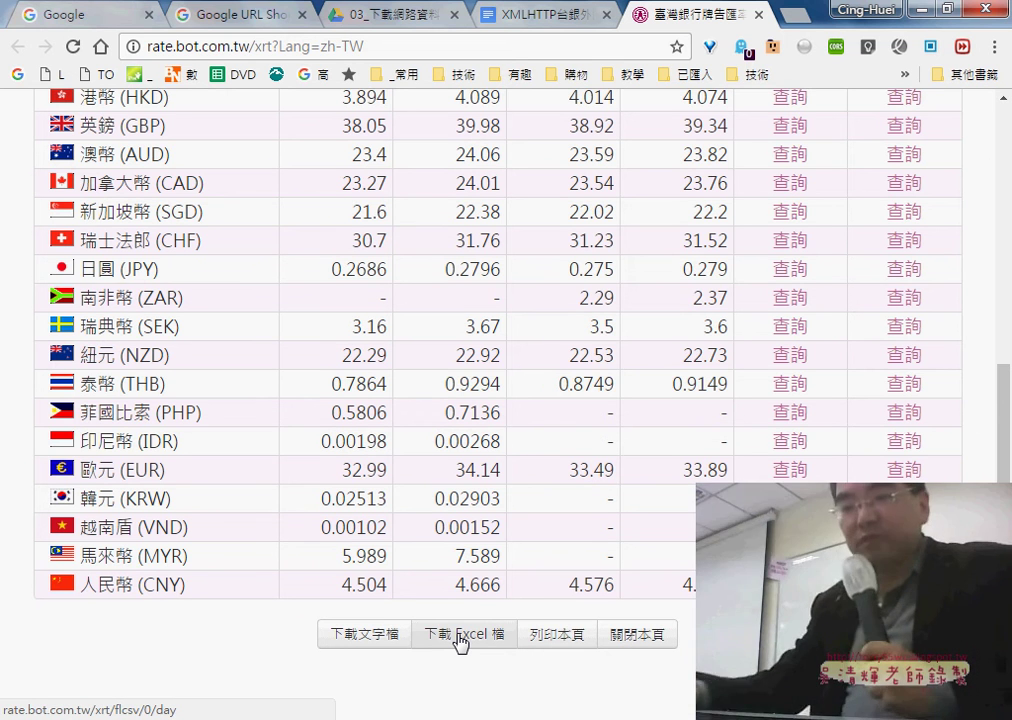
{"action": "left_click", "coordinate": [459, 636]}
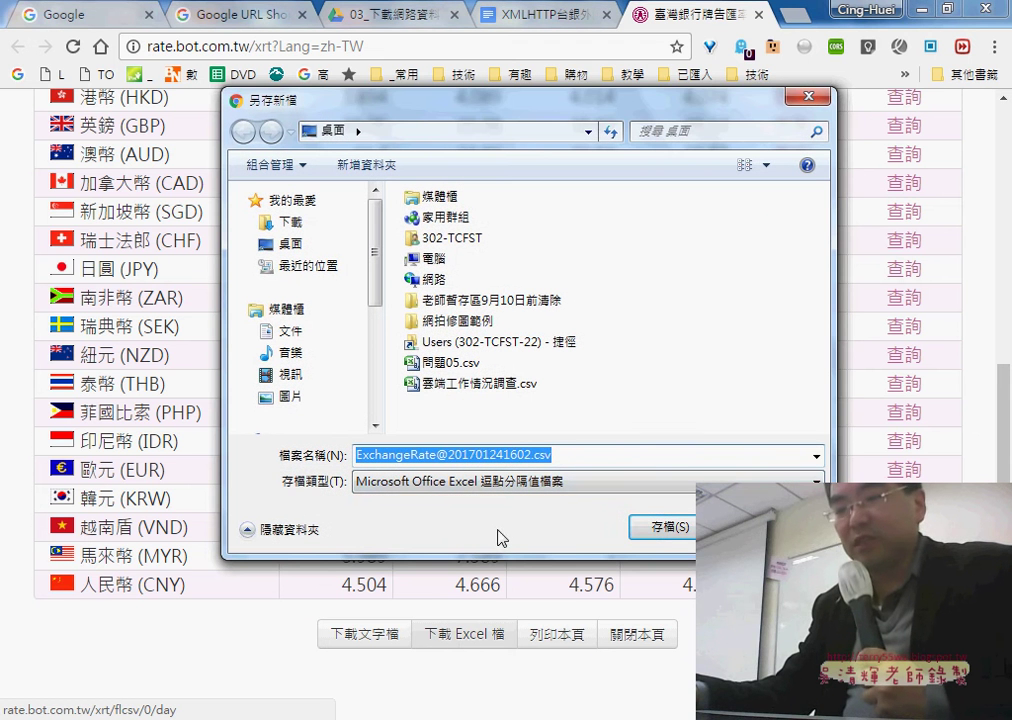
{"action": "left_click_drag", "start_coordinate": [557, 457], "coordinate": [546, 457]}
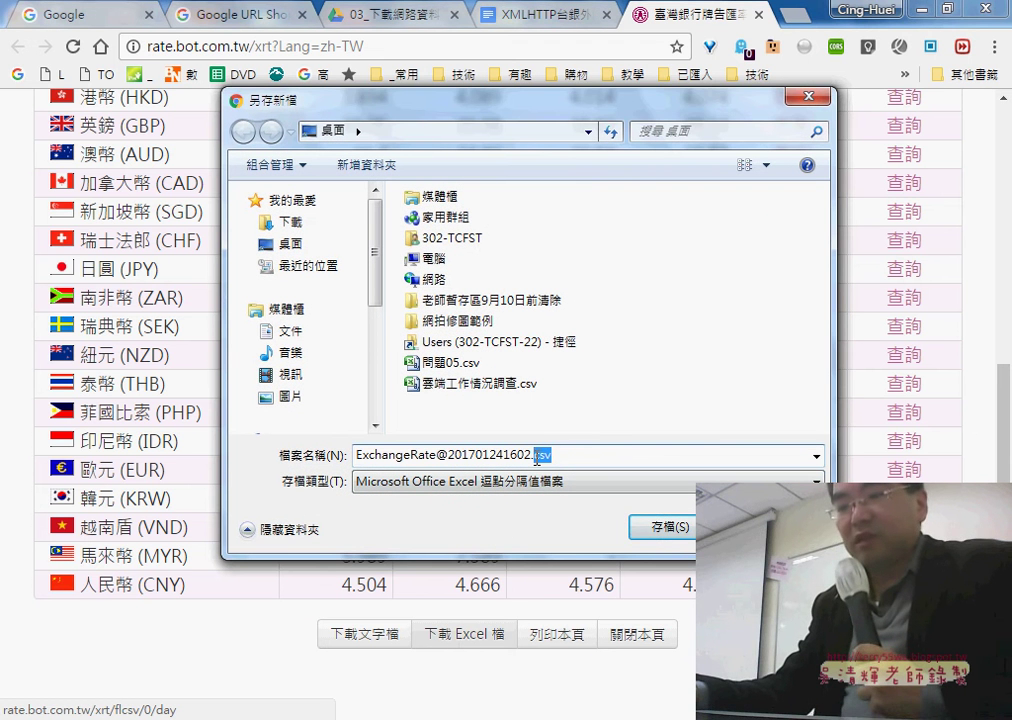
{"action": "left_click", "coordinate": [662, 526]}
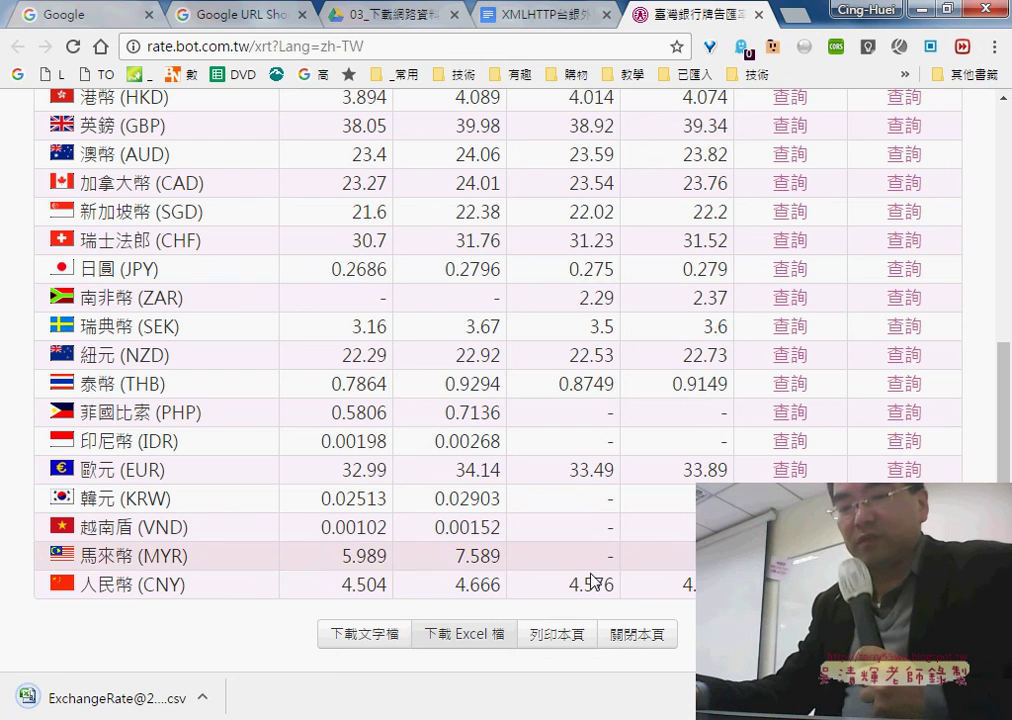
{"action": "left_click", "coordinate": [206, 699]}
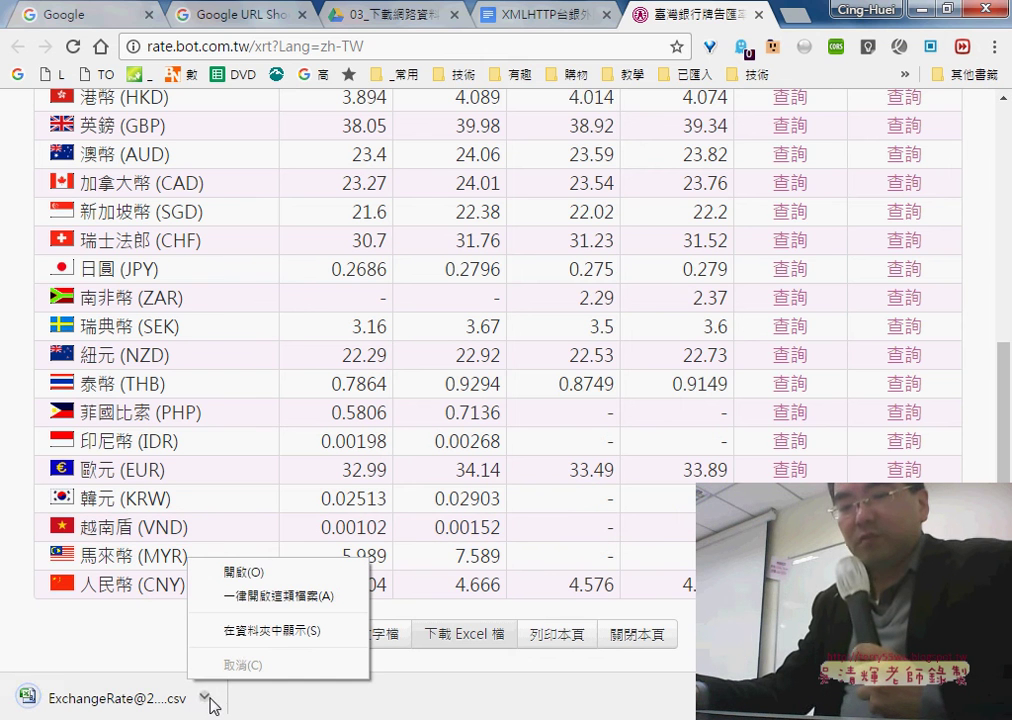
{"action": "left_click", "coordinate": [292, 632]}
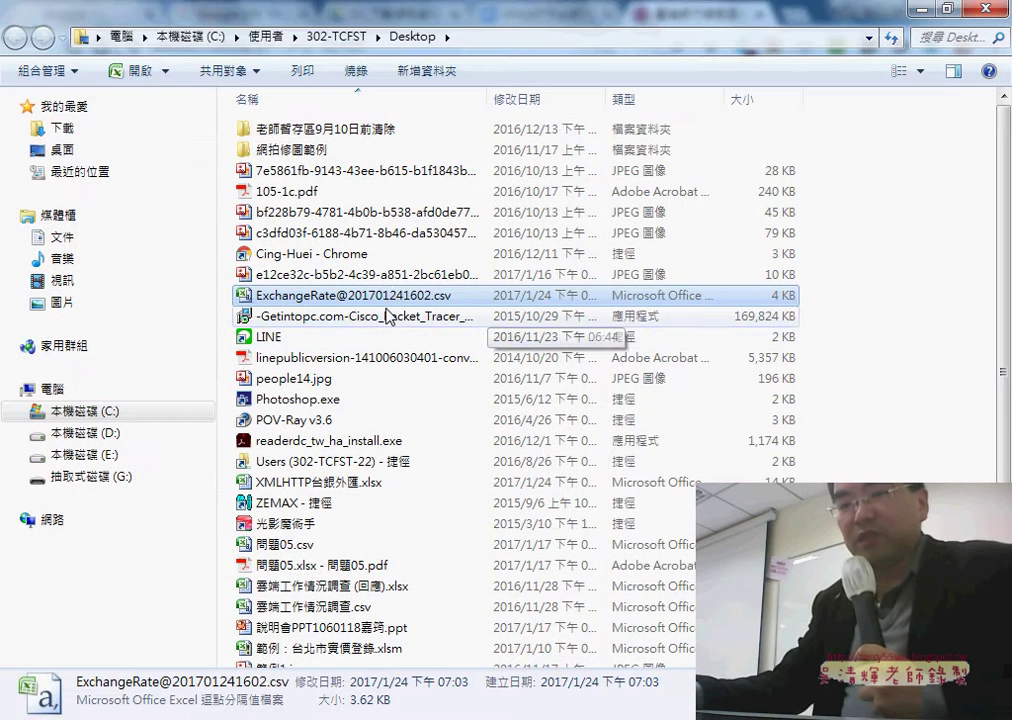
{"action": "right_click", "coordinate": [389, 295]}
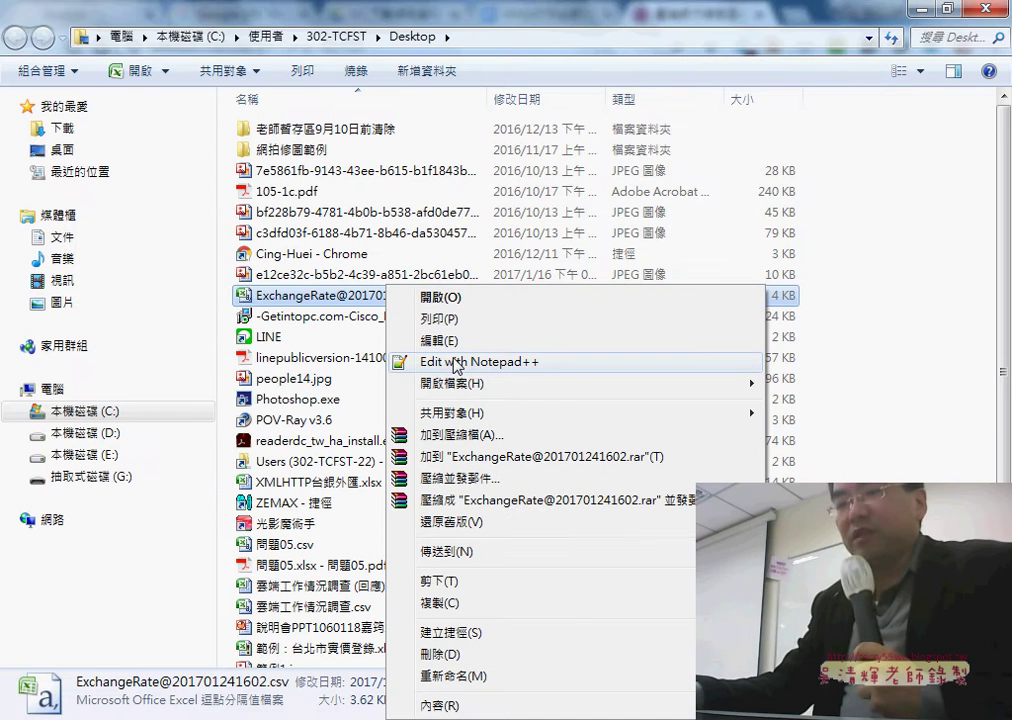
{"action": "left_click", "coordinate": [521, 367]}
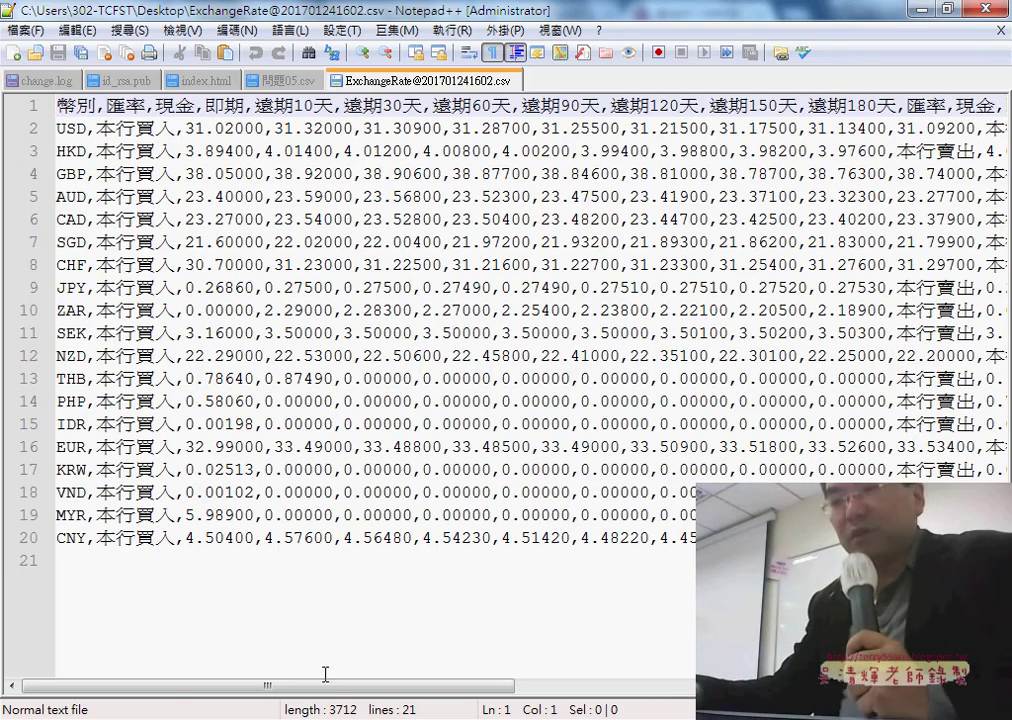
Scroll the CSV sideways to check the CRLF line ends, select a header field, then leave Notepad++.
{"action": "left_click_drag", "start_coordinate": [325, 686], "coordinate": [655, 686]}
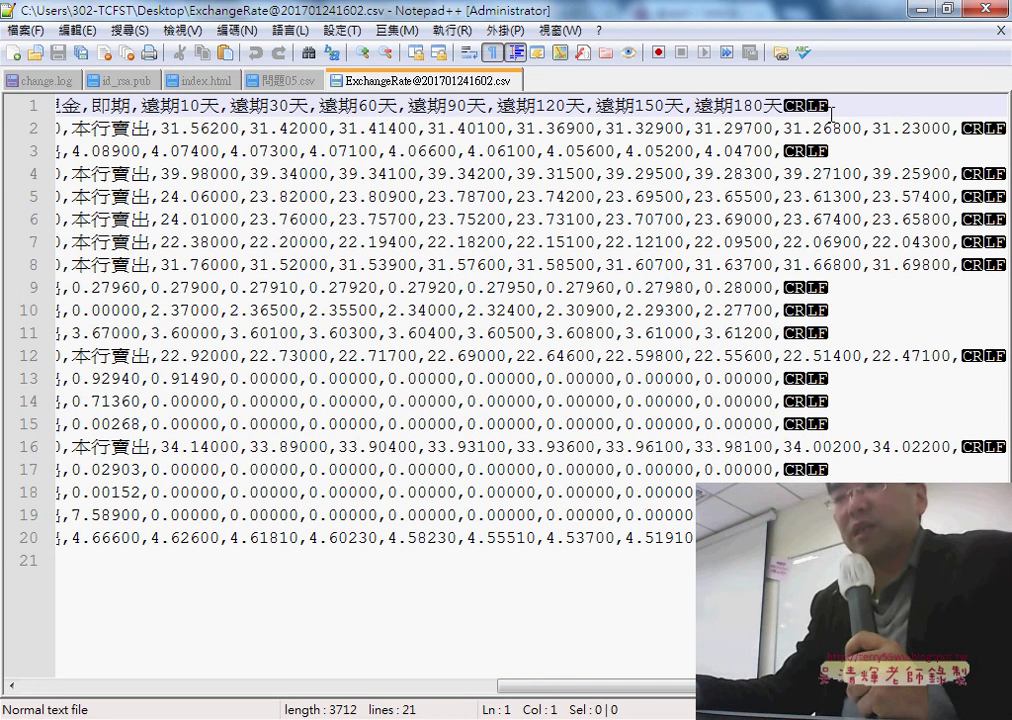
{"action": "left_click_drag", "start_coordinate": [655, 686], "coordinate": [187, 690]}
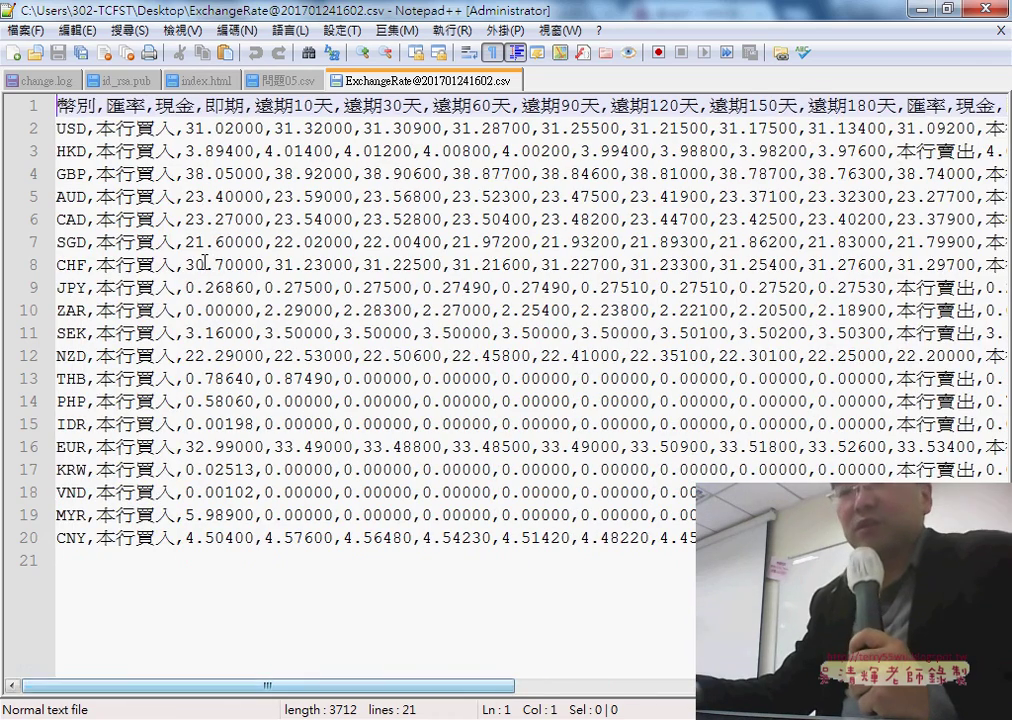
{"action": "left_click_drag", "start_coordinate": [163, 104], "coordinate": [333, 104]}
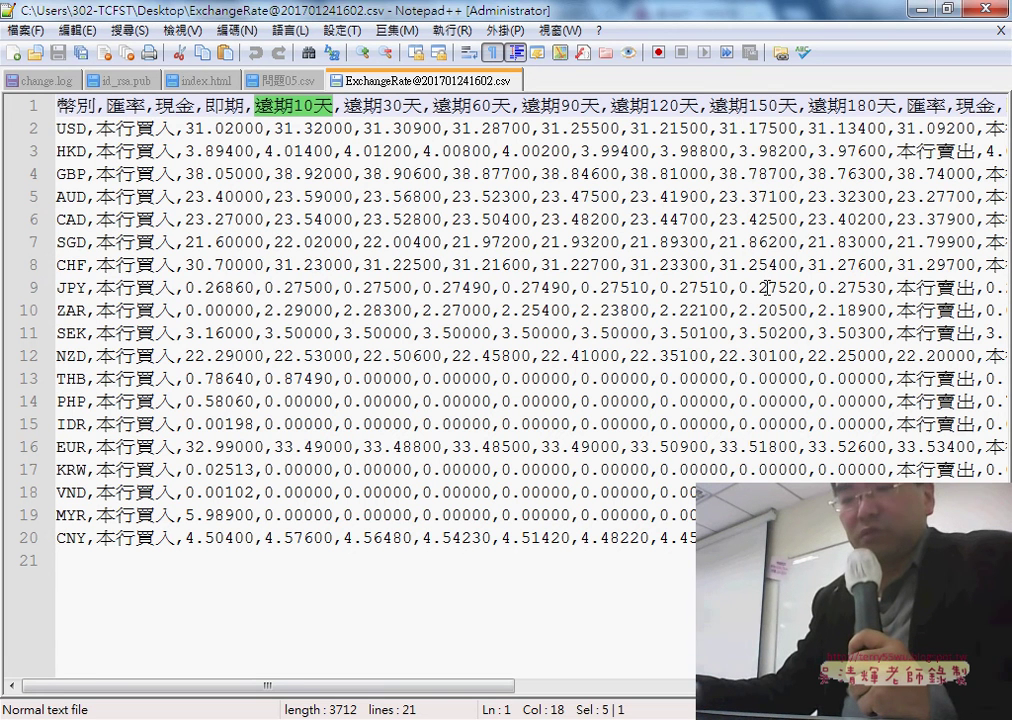
{"action": "key", "text": "alt+Tab"}
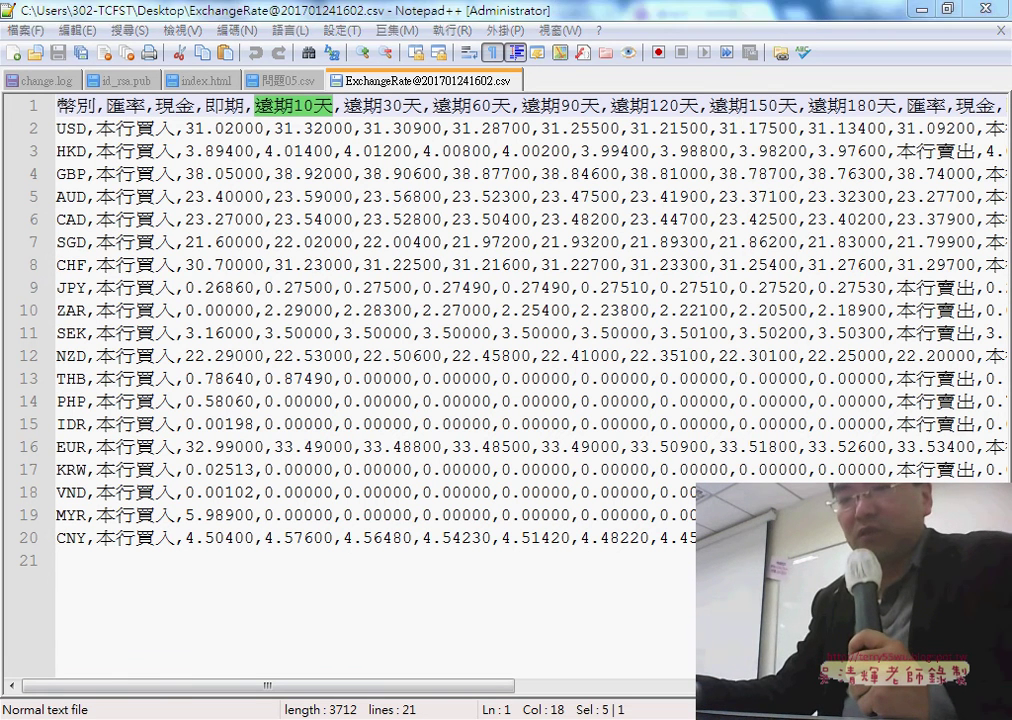
Select the empty Sheet1 in Excel, then switch to the Google Drive folder listing in the browser.
{"action": "left_click", "coordinate": [163, 690]}
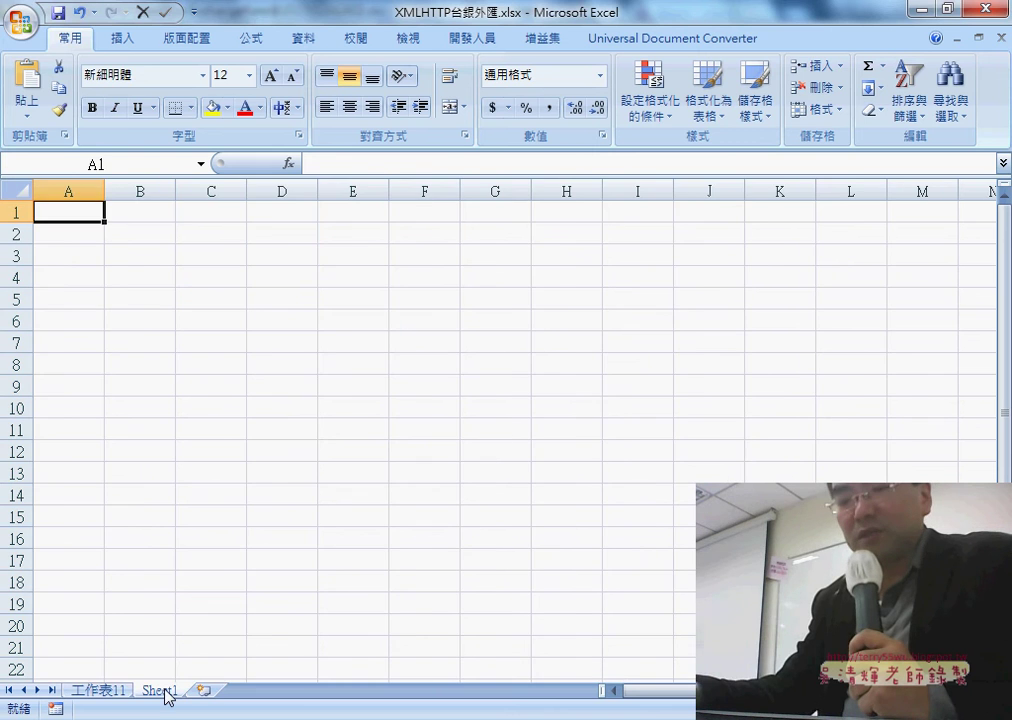
{"action": "key", "text": "alt+Tab"}
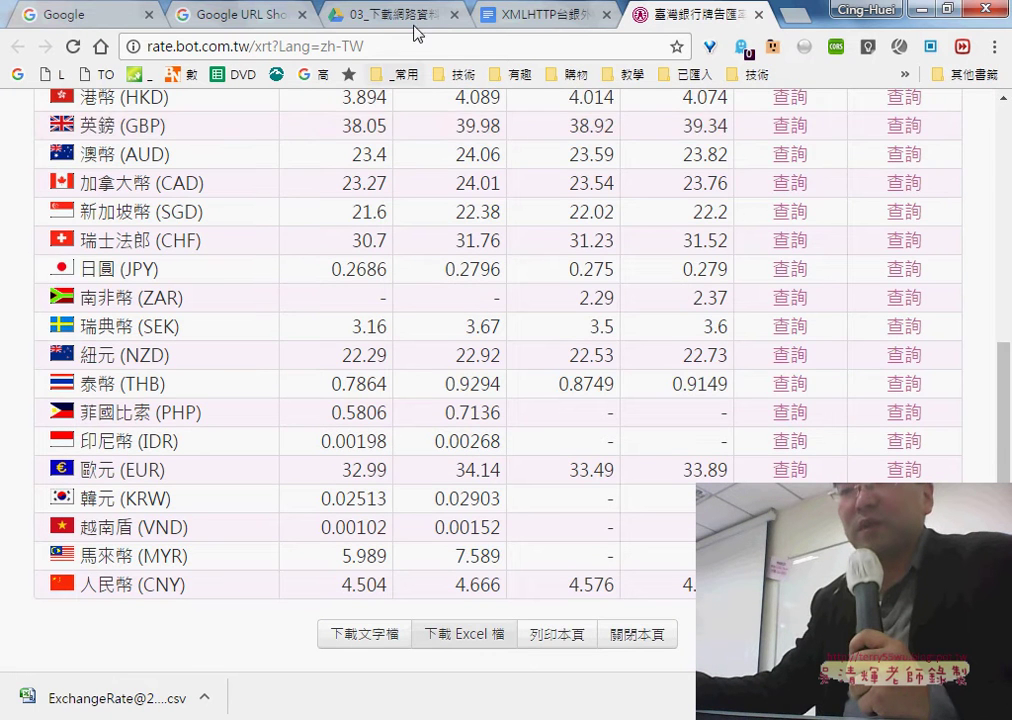
{"action": "left_click", "coordinate": [400, 14]}
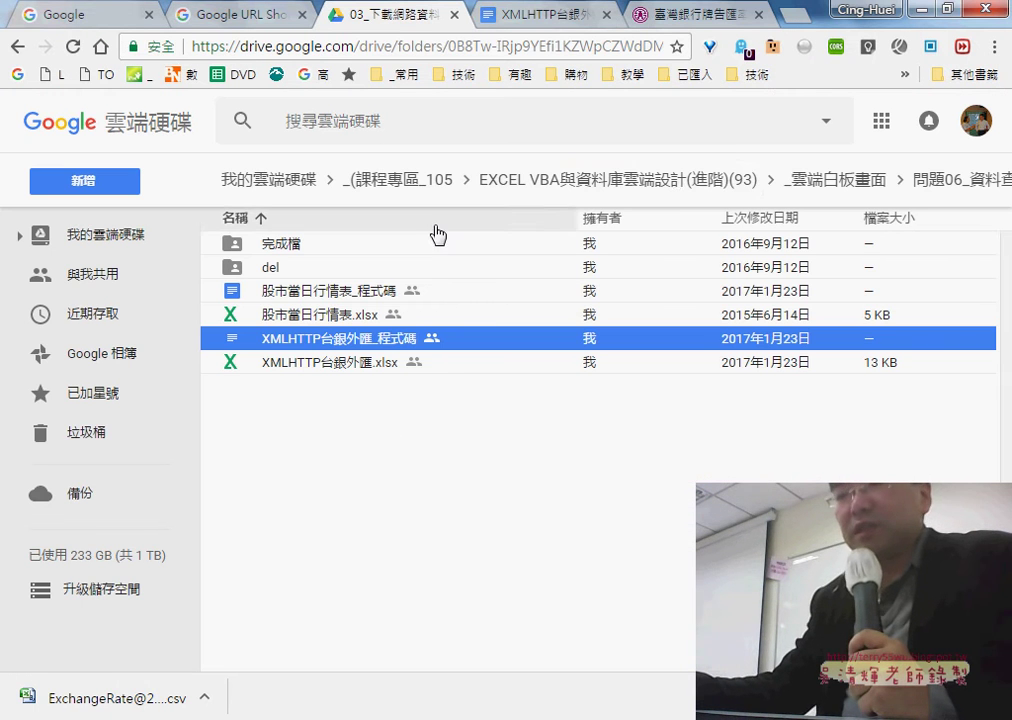
Go through _雲端白板畫面, 問題06_資料查詢 and 02_從雲端硬碟下載資料 to open the 程式碼 document.
{"action": "left_click", "coordinate": [833, 190]}
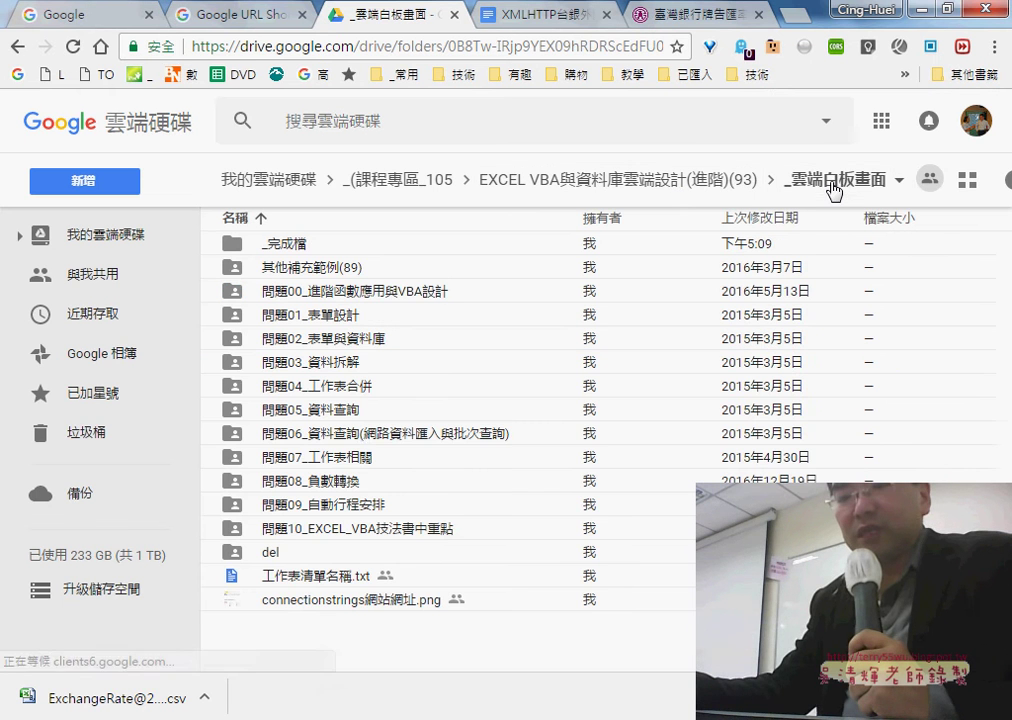
{"action": "double_click", "coordinate": [362, 446]}
{"action": "left_click", "coordinate": [355, 271]}
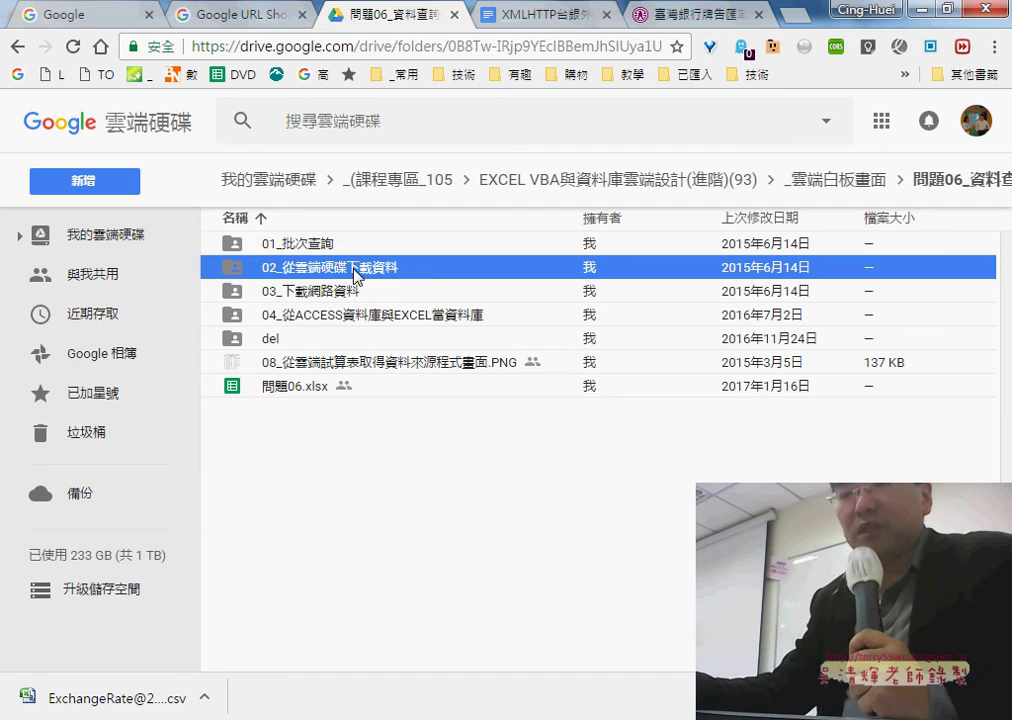
{"action": "double_click", "coordinate": [355, 271]}
{"action": "left_click", "coordinate": [289, 277]}
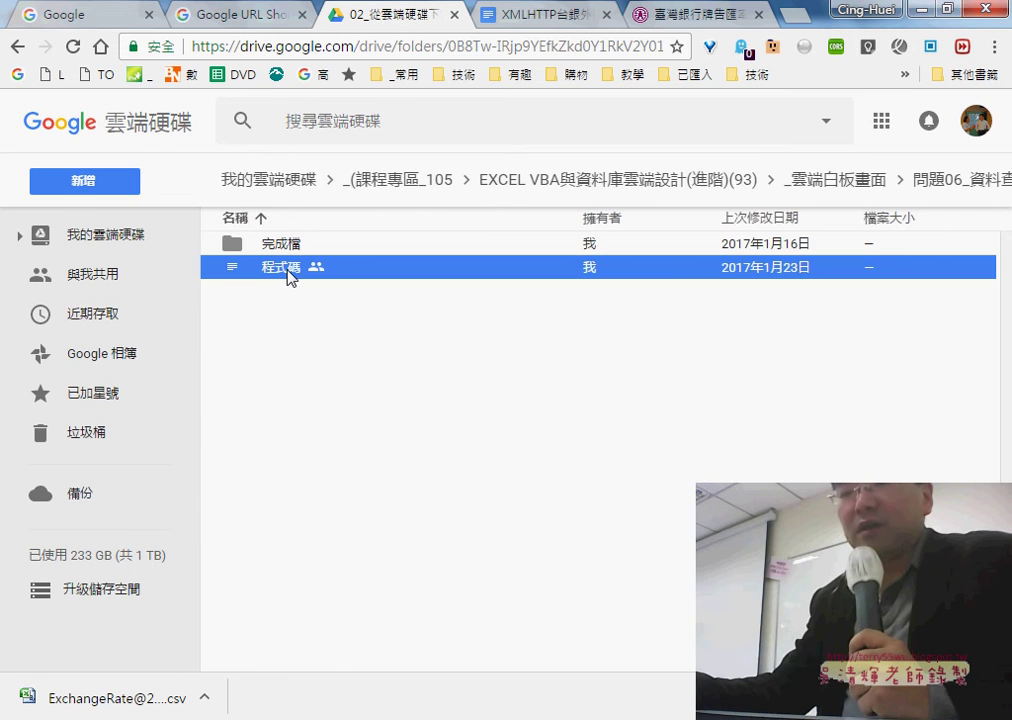
{"action": "double_click", "coordinate": [289, 277]}
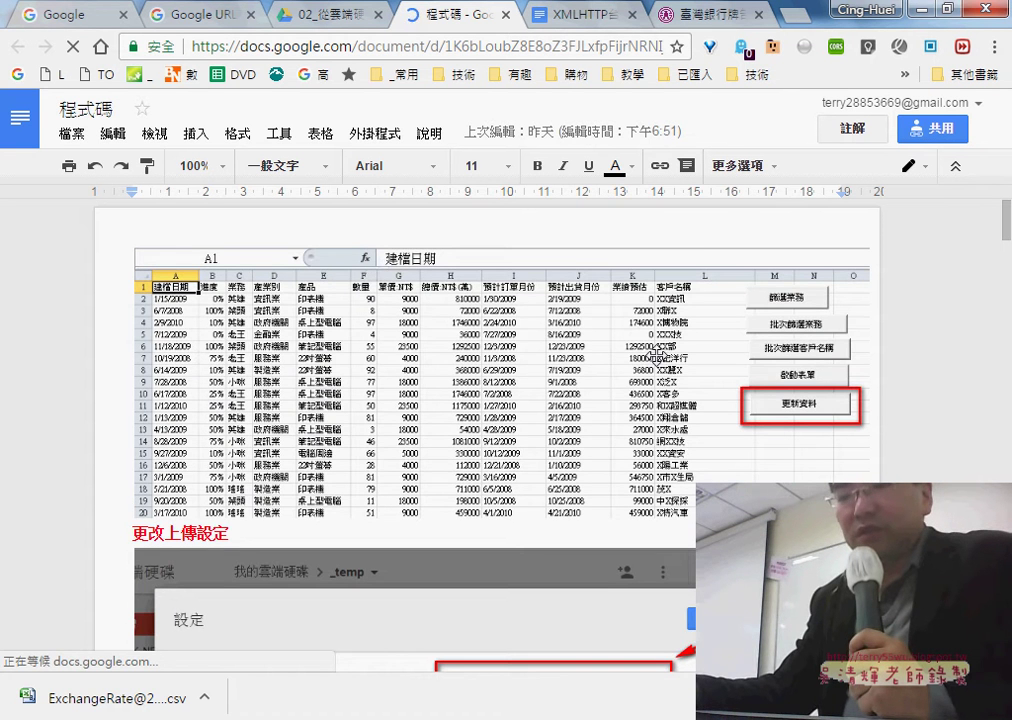
Scroll the 程式碼 doc down to the XMLHTTP VBA code, click into it, then return to the 臺灣銀行 page.
{"action": "scroll", "coordinate": [840, 377], "scroll_direction": "down", "scroll_amount": 5}
{"action": "scroll", "coordinate": [842, 377], "scroll_direction": "down", "scroll_amount": 1}
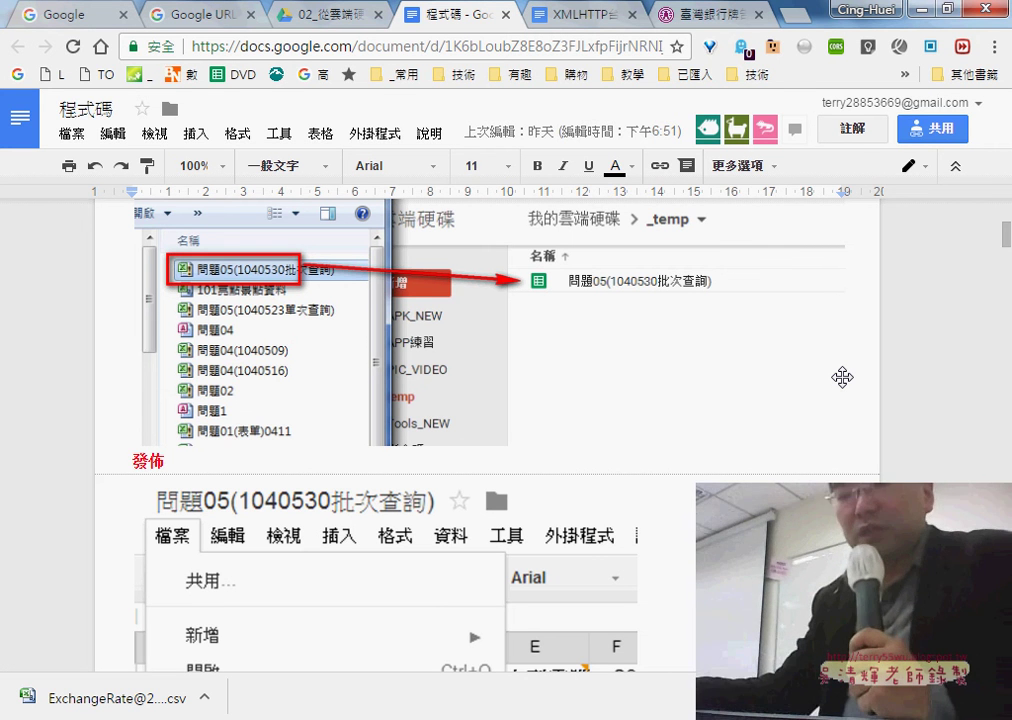
{"action": "scroll", "coordinate": [860, 435], "scroll_direction": "down", "scroll_amount": 6}
{"action": "scroll", "coordinate": [837, 438], "scroll_direction": "down", "scroll_amount": 3}
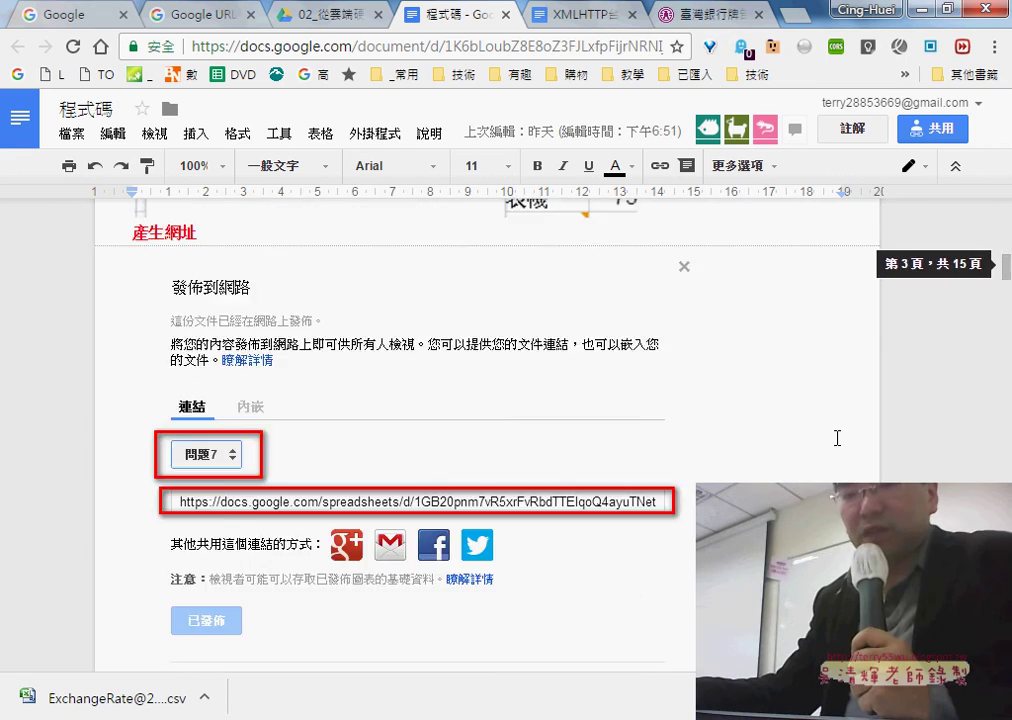
{"action": "scroll", "coordinate": [837, 438], "scroll_direction": "down", "scroll_amount": 2}
{"action": "scroll", "coordinate": [837, 438], "scroll_direction": "down", "scroll_amount": 2}
{"action": "scroll", "coordinate": [837, 438], "scroll_direction": "down", "scroll_amount": 3}
{"action": "scroll", "coordinate": [837, 438], "scroll_direction": "down", "scroll_amount": 5}
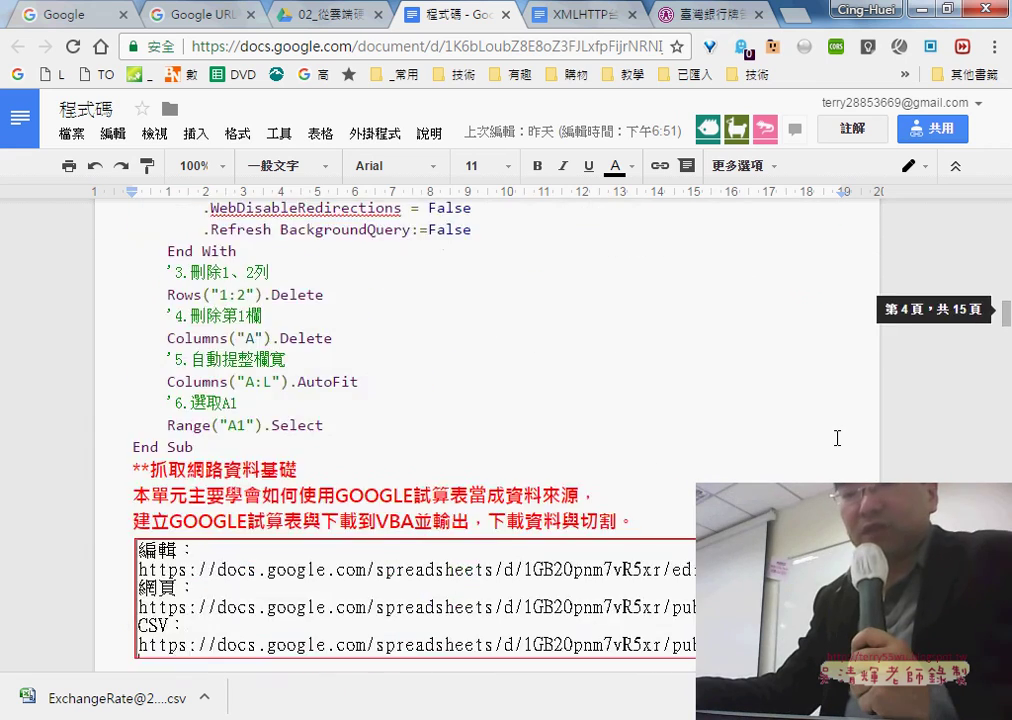
{"action": "scroll", "coordinate": [837, 438], "scroll_direction": "up", "scroll_amount": 1}
{"action": "scroll", "coordinate": [502, 400], "scroll_direction": "down", "scroll_amount": 4}
{"action": "scroll", "coordinate": [502, 400], "scroll_direction": "down", "scroll_amount": 1}
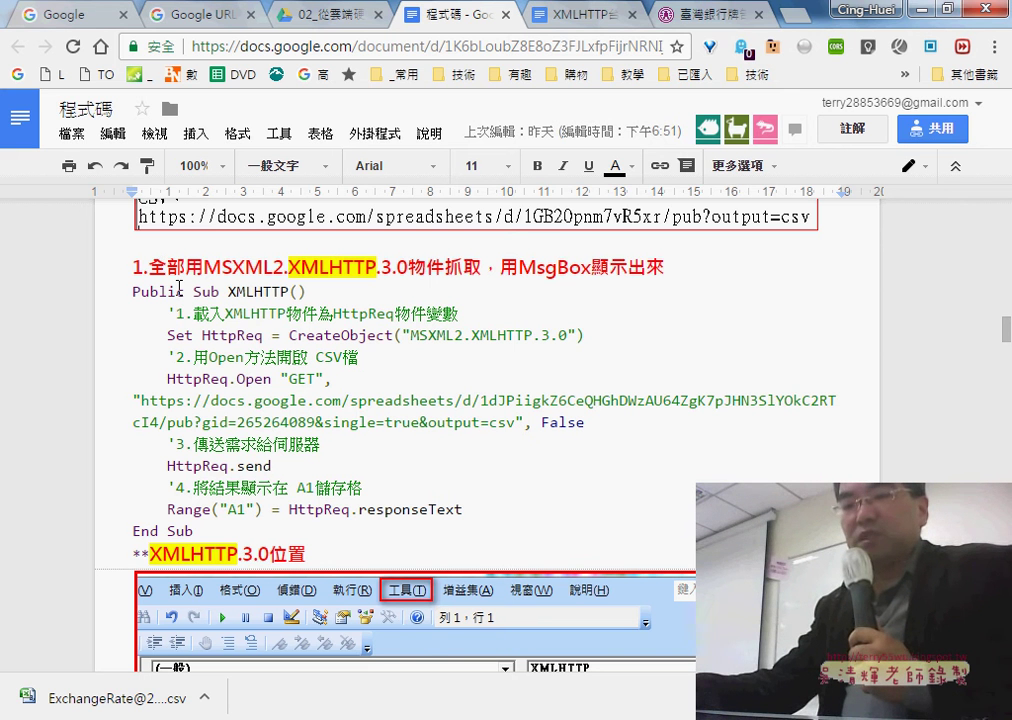
{"action": "left_click", "coordinate": [128, 290]}
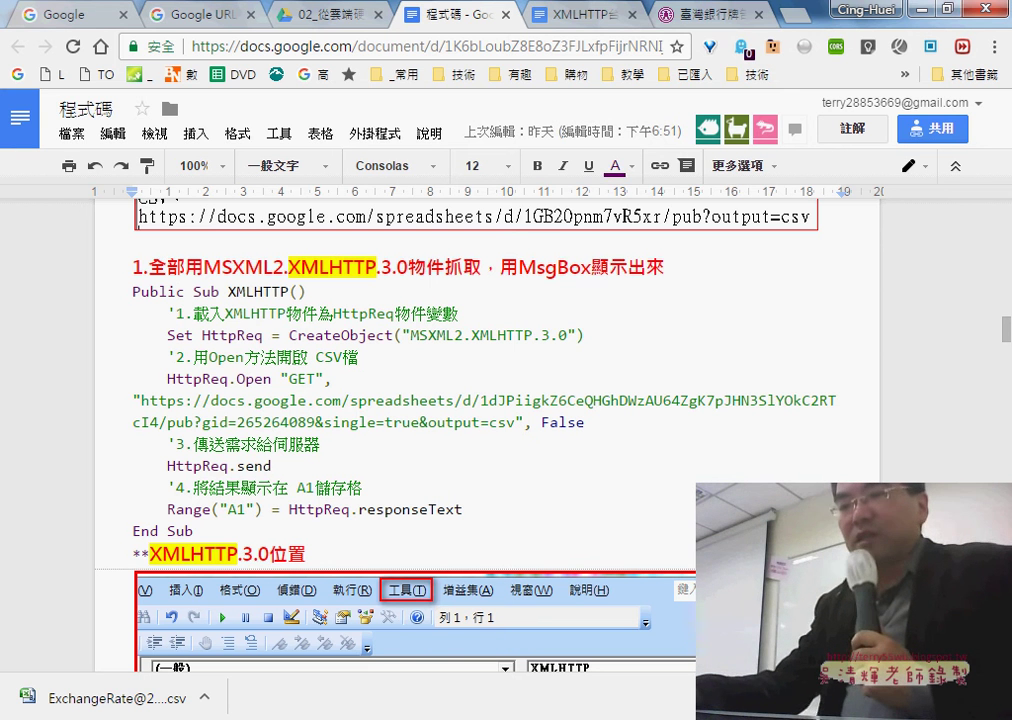
{"action": "left_click", "coordinate": [712, 14]}
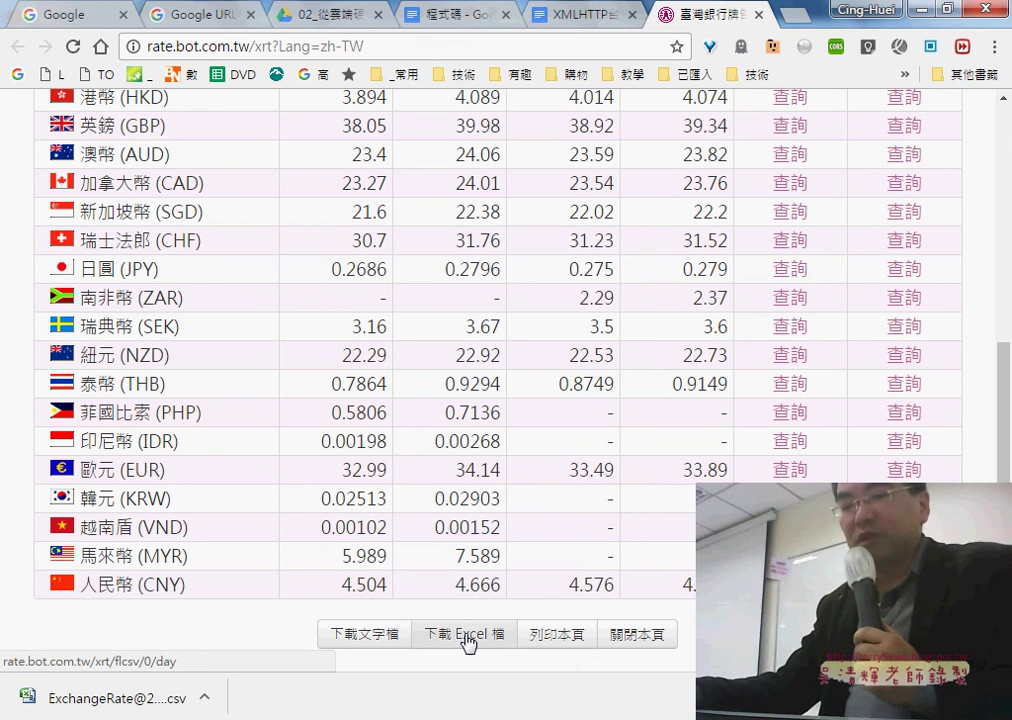
Inspect the 下載 Excel 檔 link's context menu, then bring the XMLHTTP台銀外匯.xlsx workbook forward.
{"action": "right_click", "coordinate": [468, 643]}
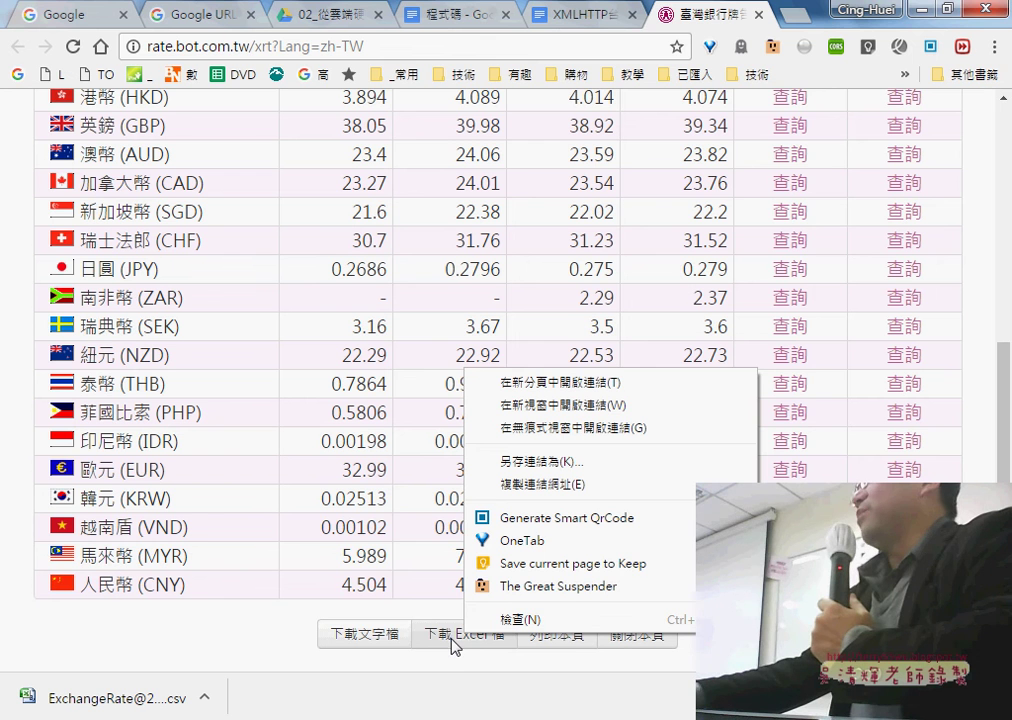
{"action": "mouse_move", "coordinate": [455, 715]}
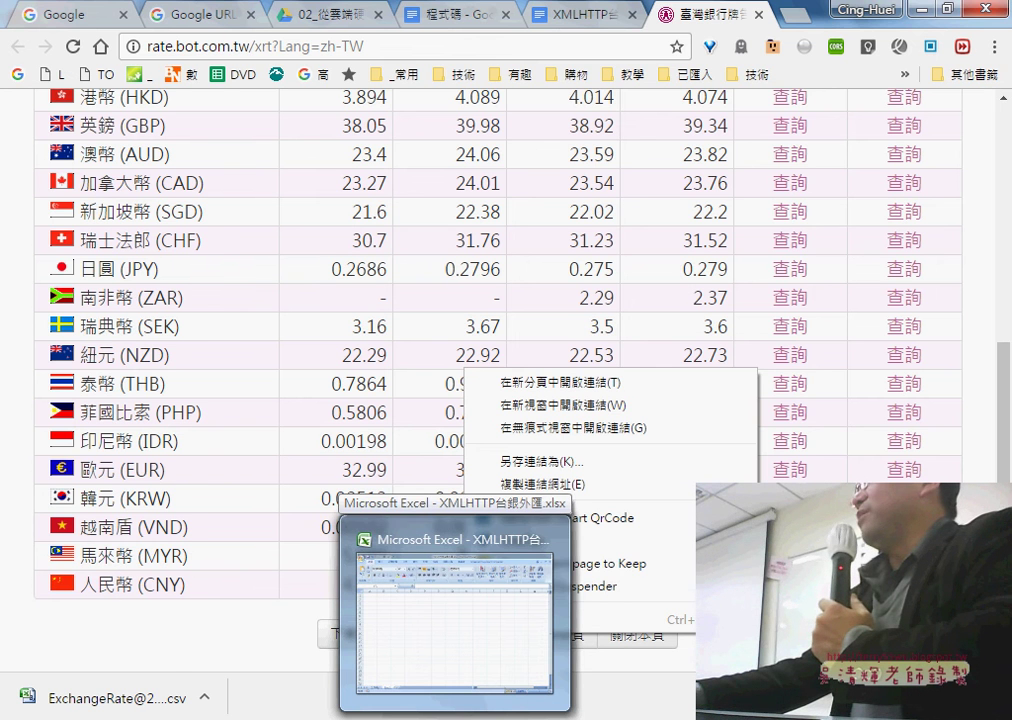
{"action": "left_click", "coordinate": [455, 620]}
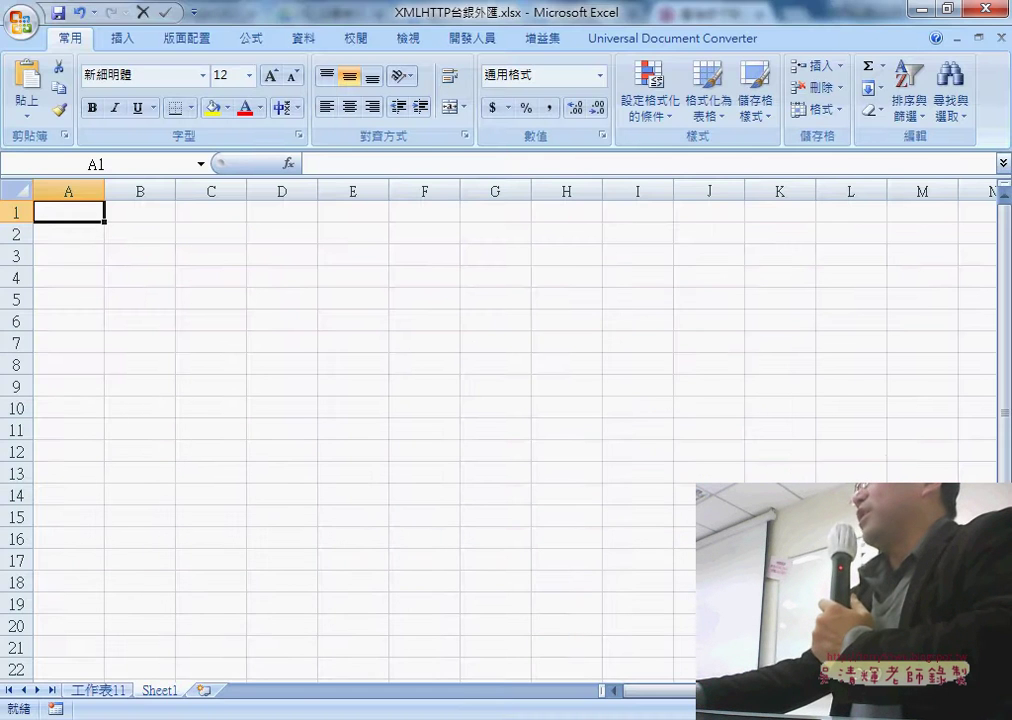
Copy the whole XMLHTTP macro from Public Sub to End Sub in the 程式碼 doc, then return to Excel.
{"action": "key", "text": "alt+Tab"}
{"action": "left_click", "coordinate": [437, 16]}
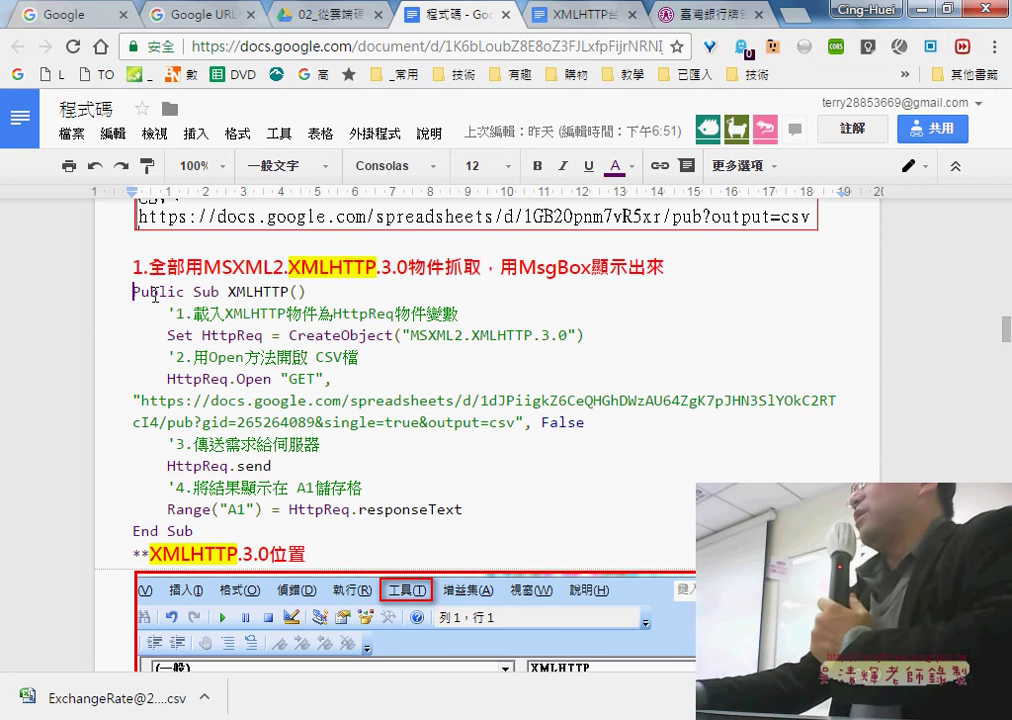
{"action": "left_click_drag", "start_coordinate": [133, 292], "coordinate": [265, 526]}
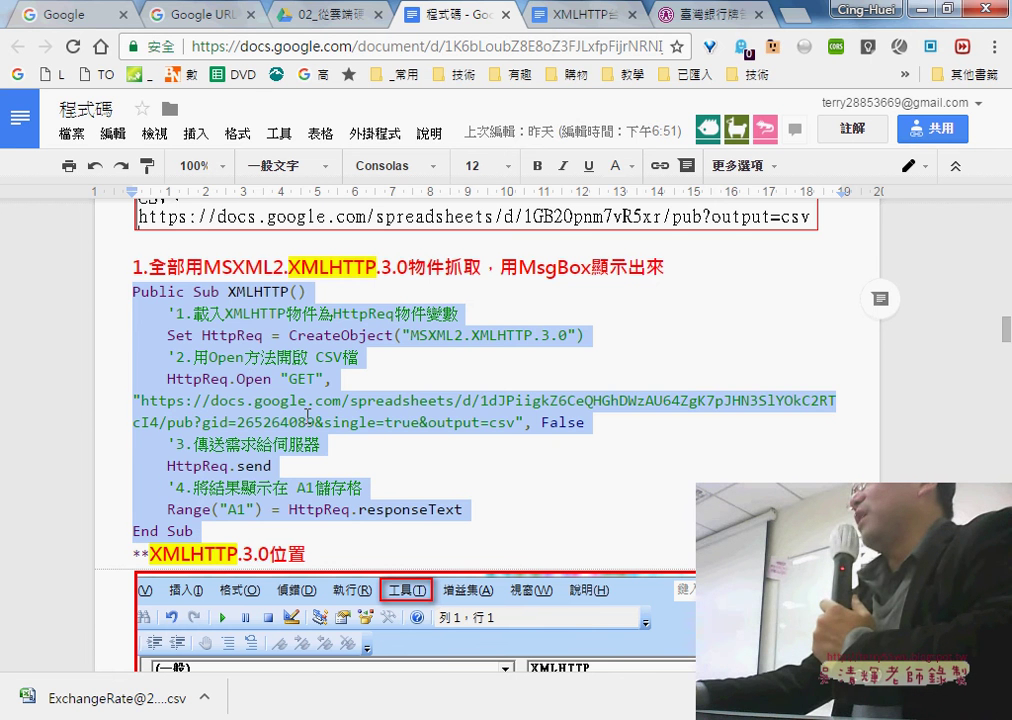
{"action": "left_click", "coordinate": [308, 416]}
{"action": "mouse_move", "coordinate": [142, 400]}
{"action": "left_mouse_down"}
{"action": "mouse_move", "coordinate": [350, 401]}
{"action": "mouse_move", "coordinate": [505, 420]}
{"action": "left_mouse_up"}
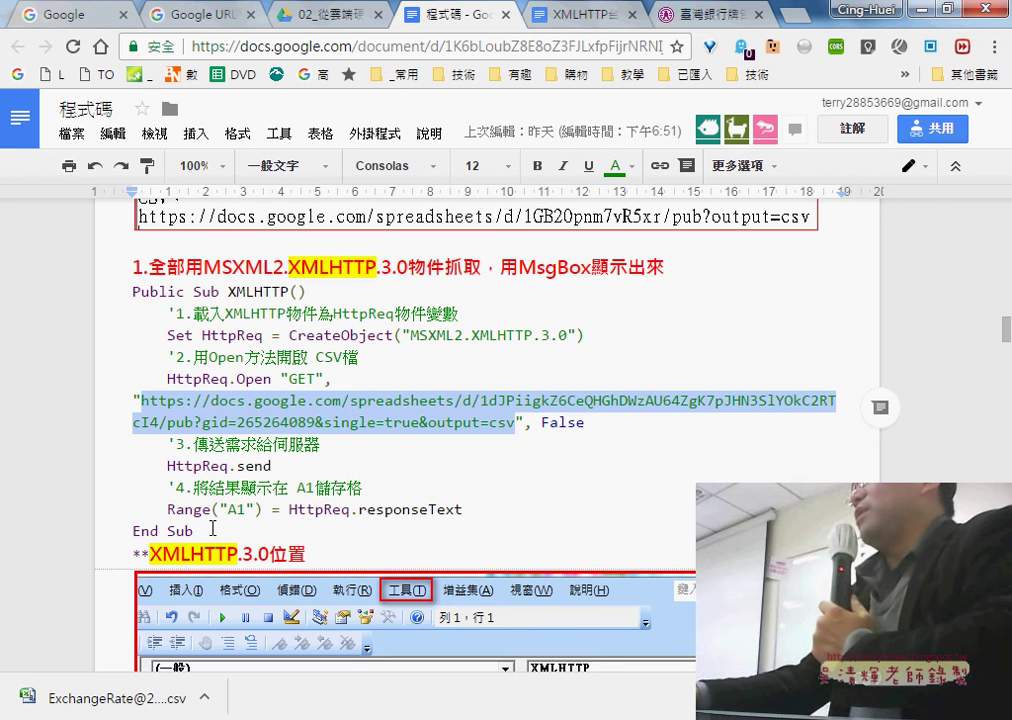
{"action": "left_click_drag", "start_coordinate": [212, 528], "coordinate": [133, 291]}
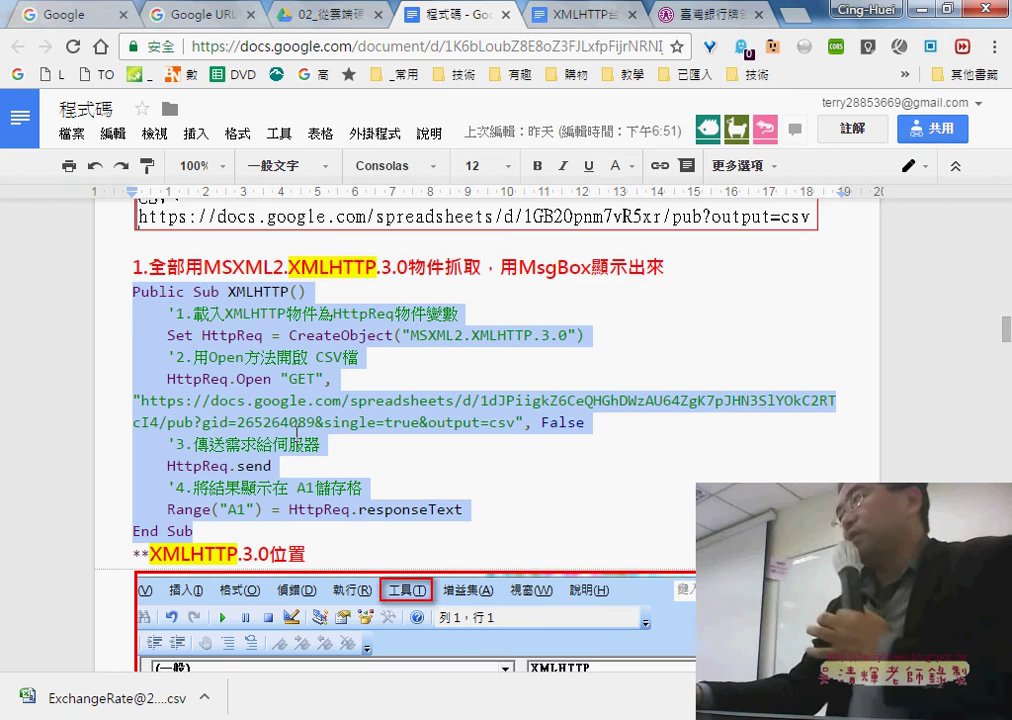
{"action": "key", "text": "alt+Tab"}
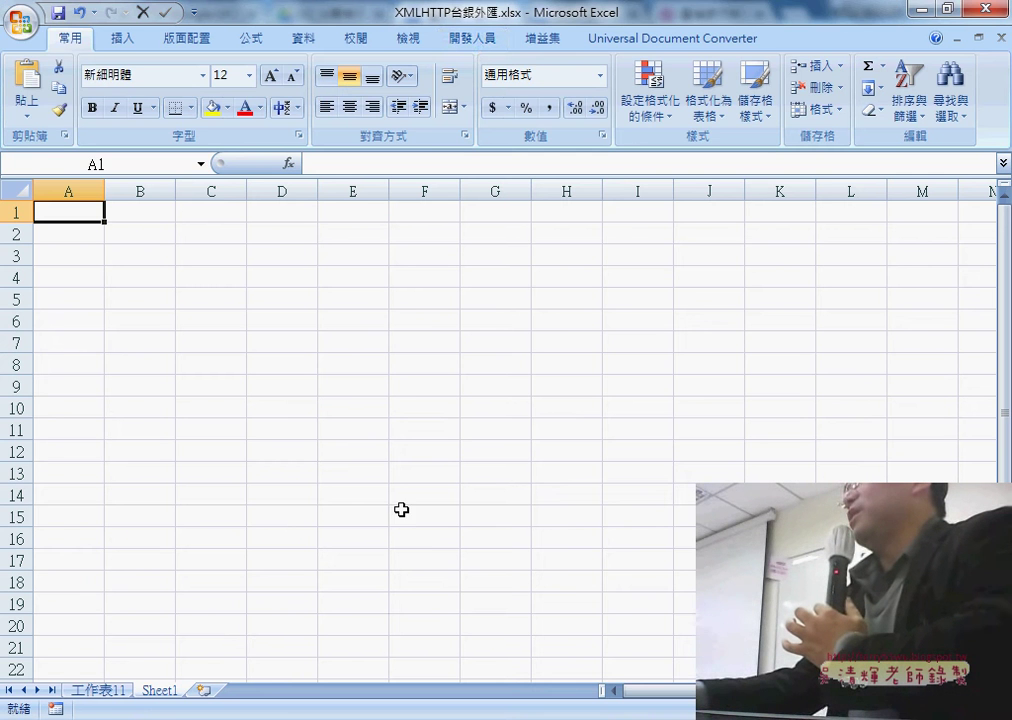
Open the Visual Basic editor from the Developer tab and insert a new Module1.
{"action": "left_click", "coordinate": [481, 45]}
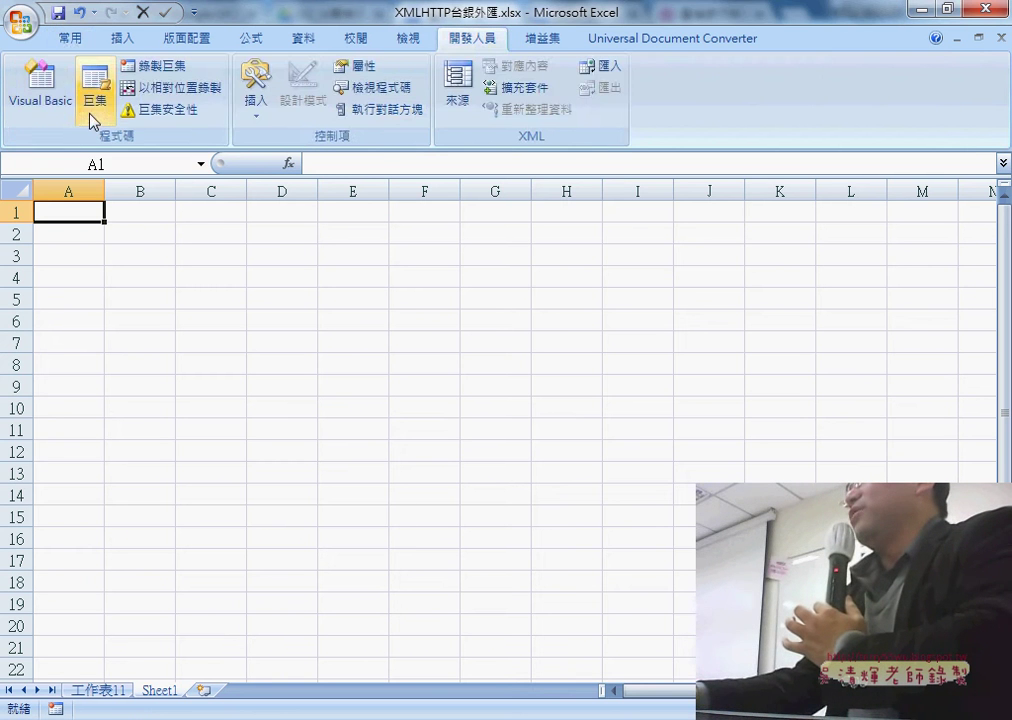
{"action": "left_click", "coordinate": [38, 85]}
{"action": "right_click", "coordinate": [100, 220]}
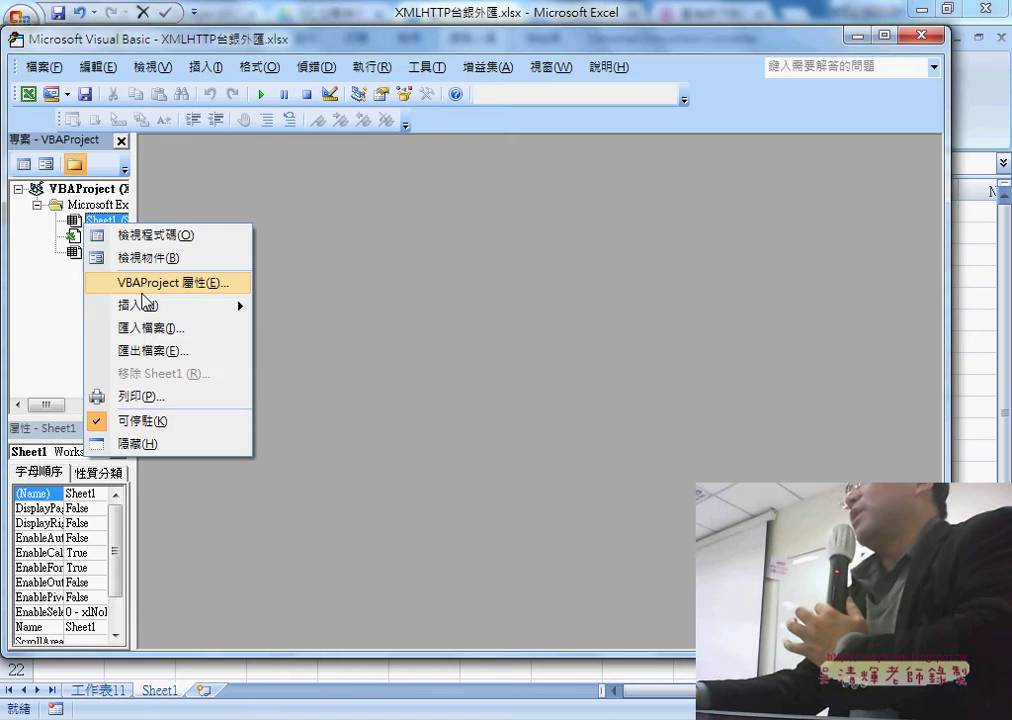
{"action": "mouse_move", "coordinate": [113, 303]}
{"action": "left_click", "coordinate": [291, 333]}
Paste the copied XMLHTTP macro into Module1 and switch back to the browser.
{"action": "right_click", "coordinate": [301, 264]}
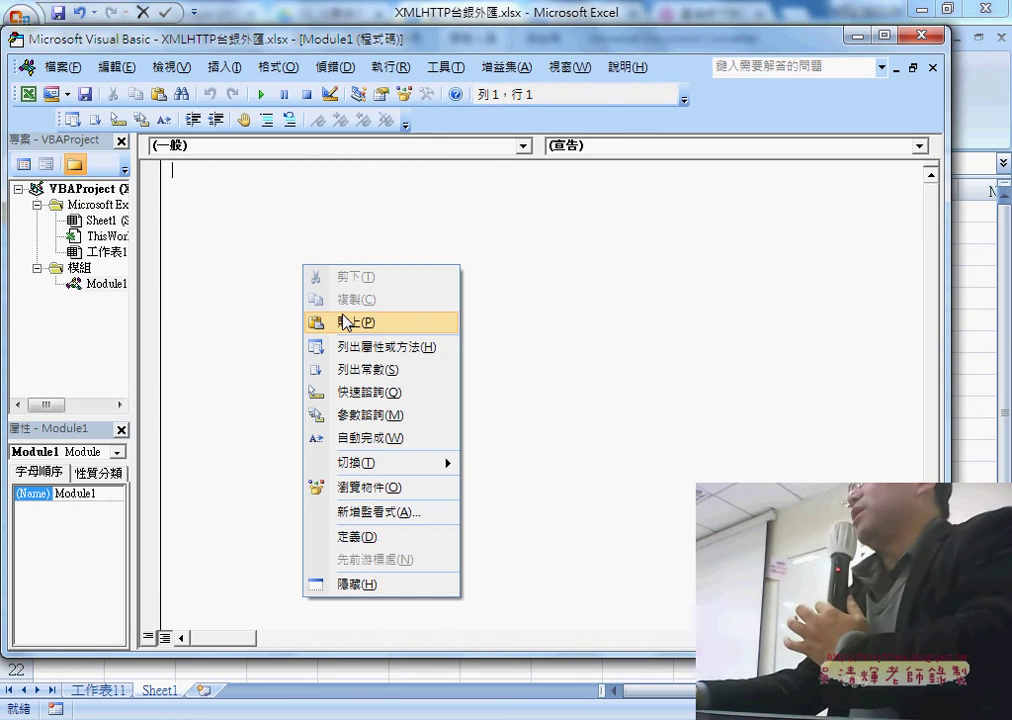
{"action": "left_click", "coordinate": [345, 319]}
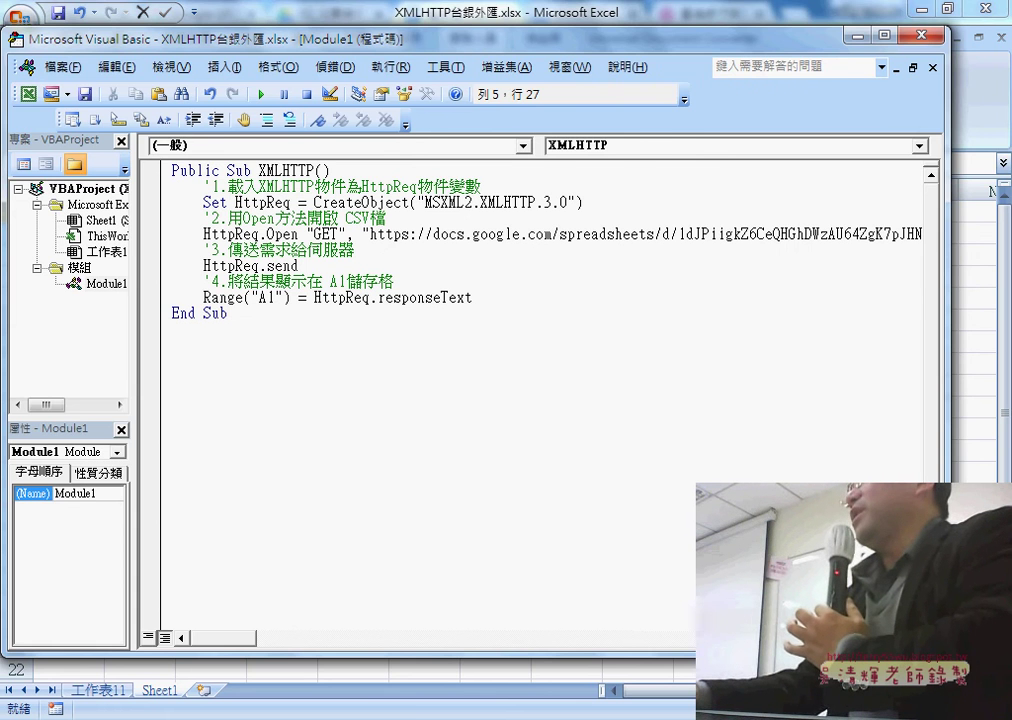
{"action": "key", "text": "alt+Tab"}
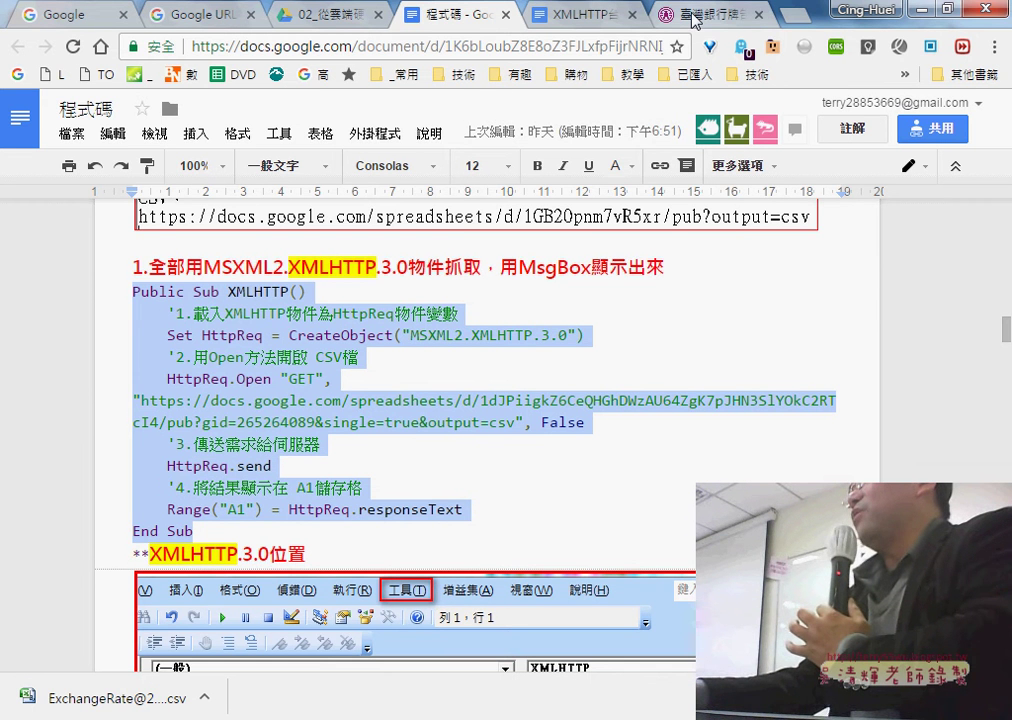
Copy the Bank of Taiwan 下載 Excel 檔 link address, then bring the Visual Basic editor back.
{"action": "left_click", "coordinate": [695, 20]}
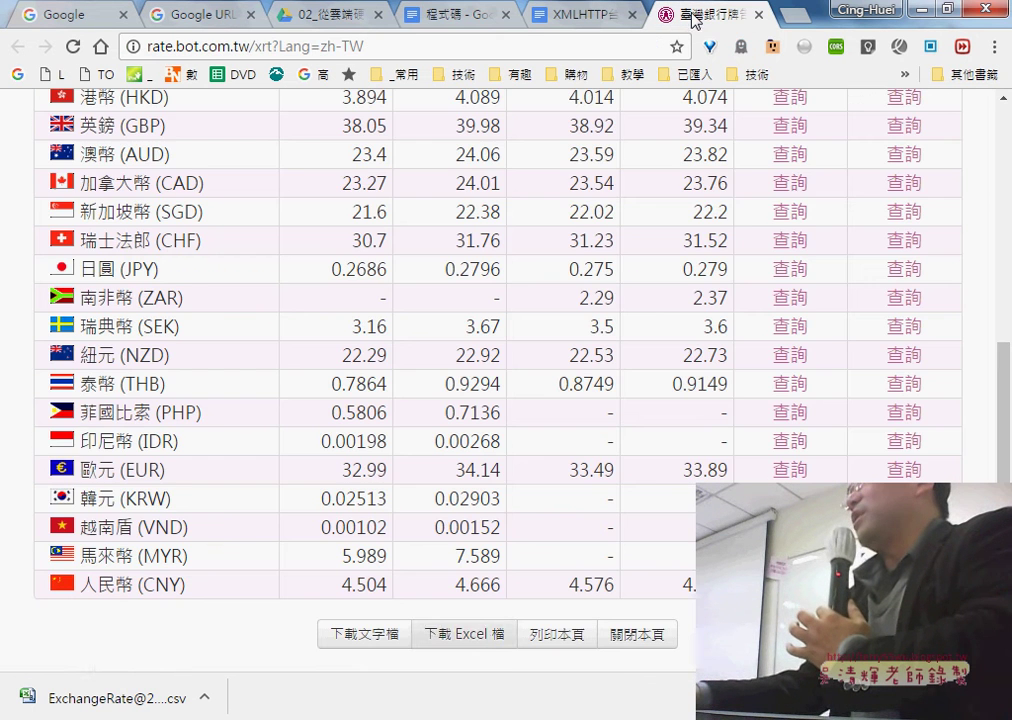
{"action": "right_click", "coordinate": [457, 638]}
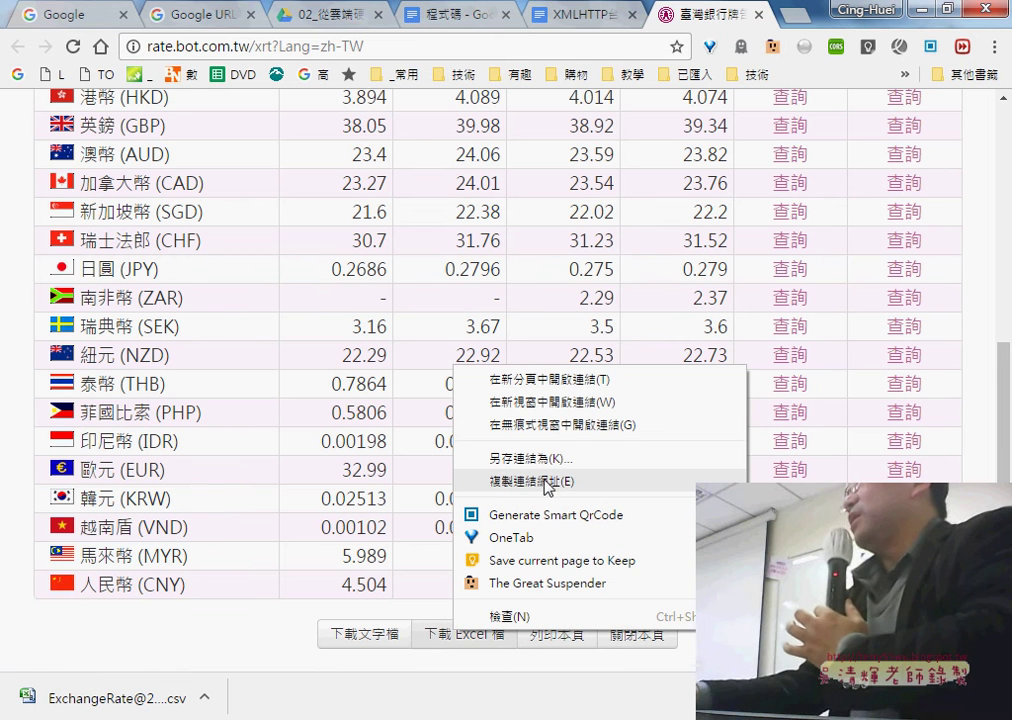
{"action": "left_click", "coordinate": [561, 484]}
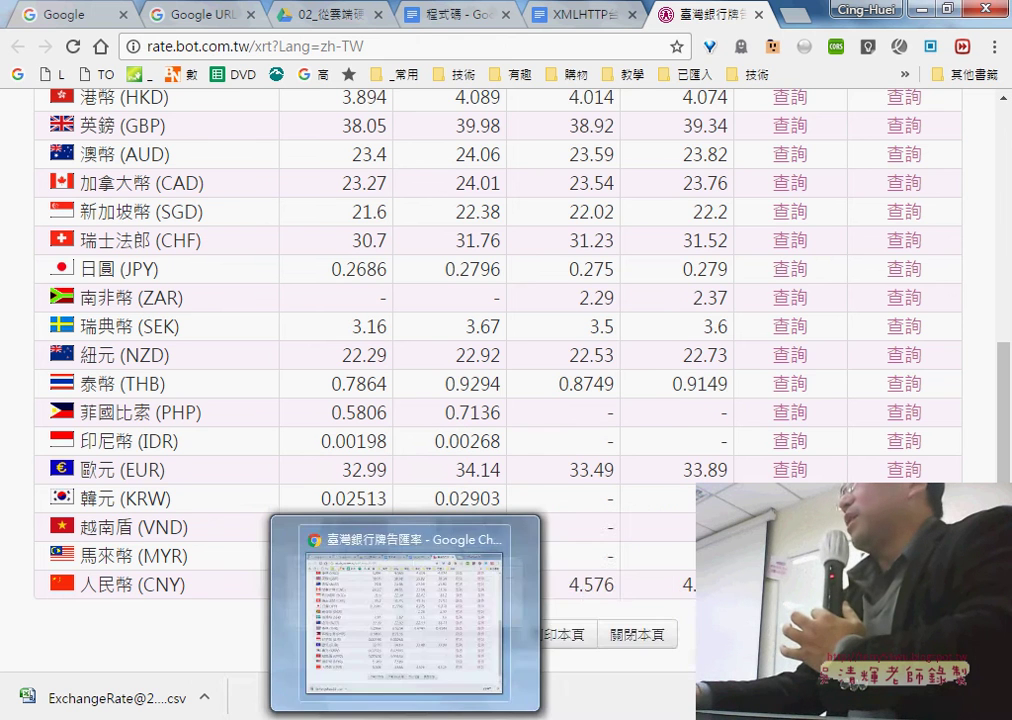
{"action": "left_click", "coordinate": [481, 680]}
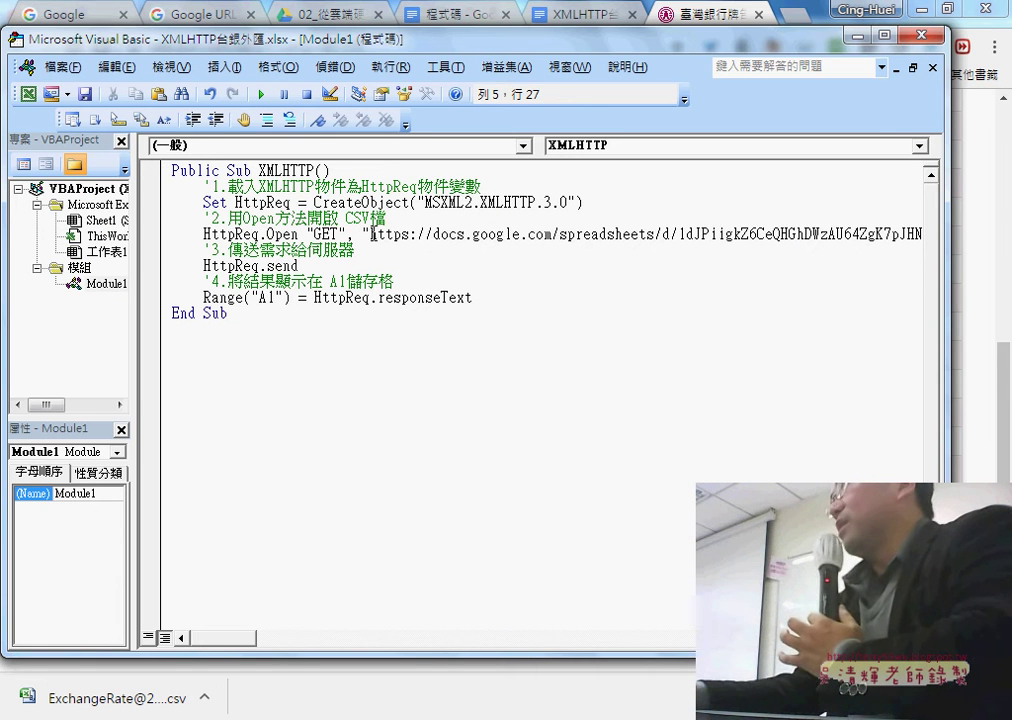
{"action": "left_click_drag", "start_coordinate": [410, 233], "coordinate": [868, 240]}
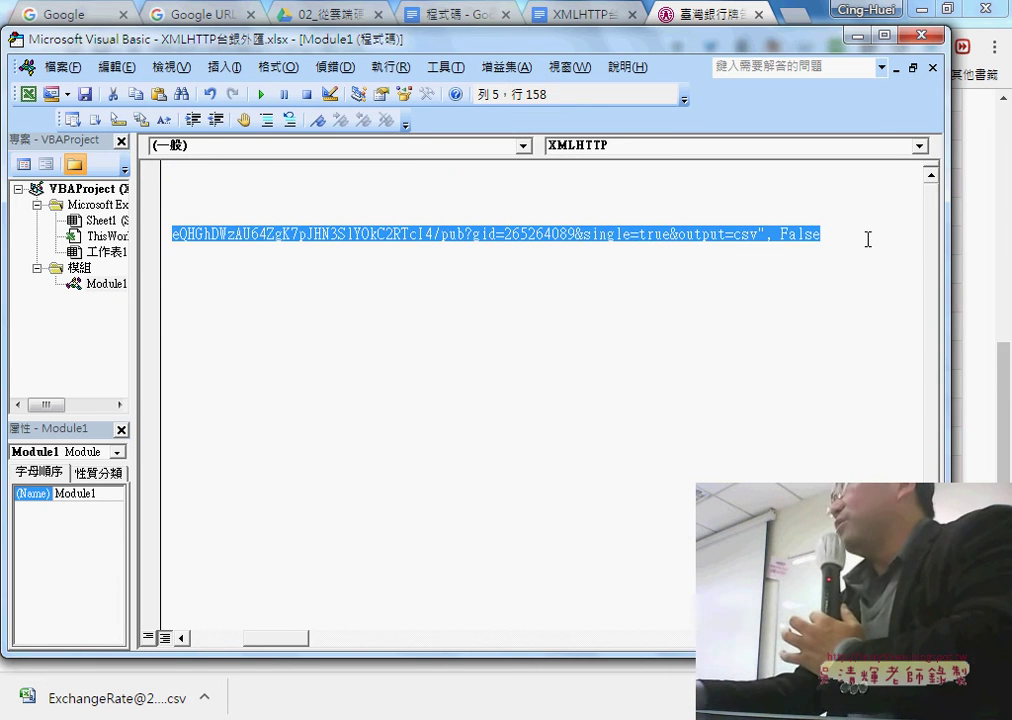
{"action": "right_click", "coordinate": [673, 243]}
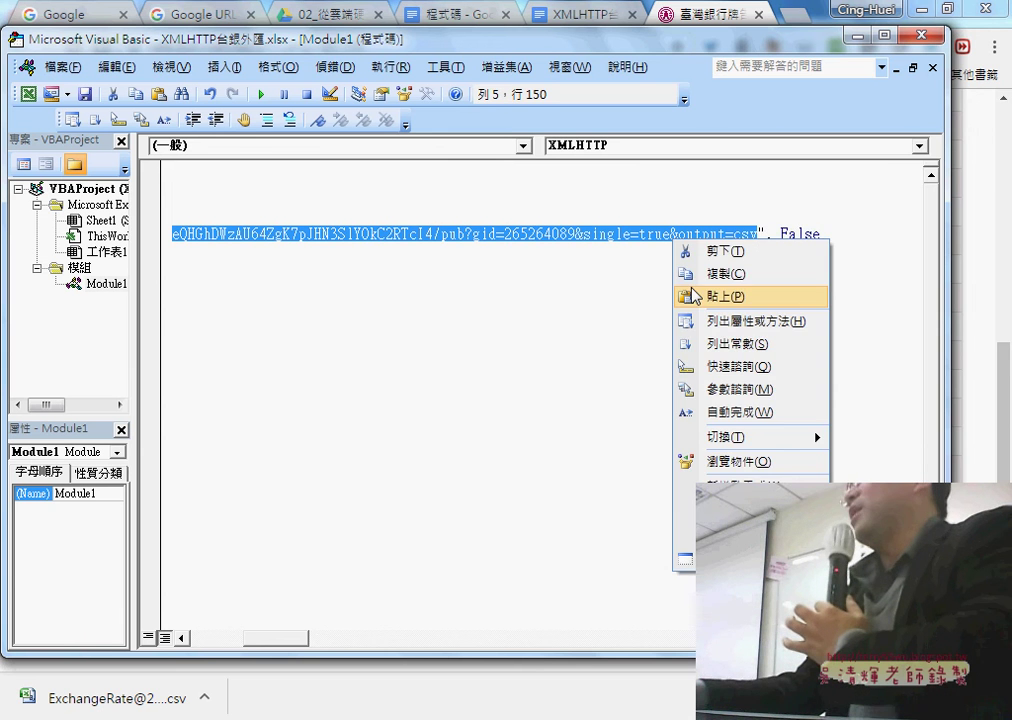
{"action": "left_click", "coordinate": [723, 294]}
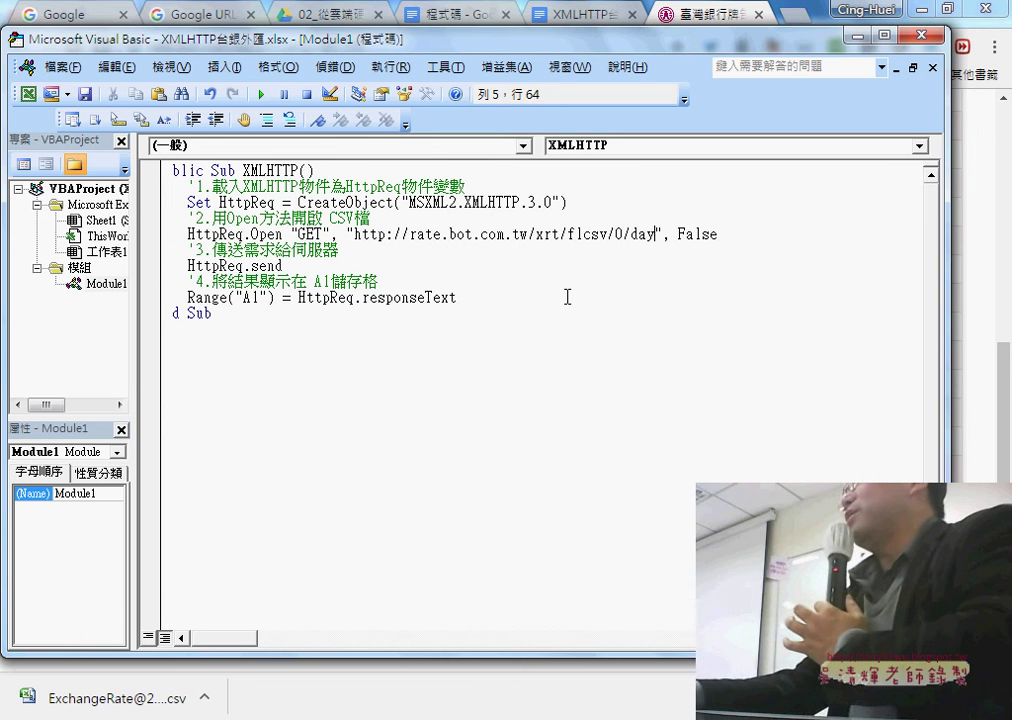
{"action": "left_click_drag", "start_coordinate": [640, 234], "coordinate": [377, 242]}
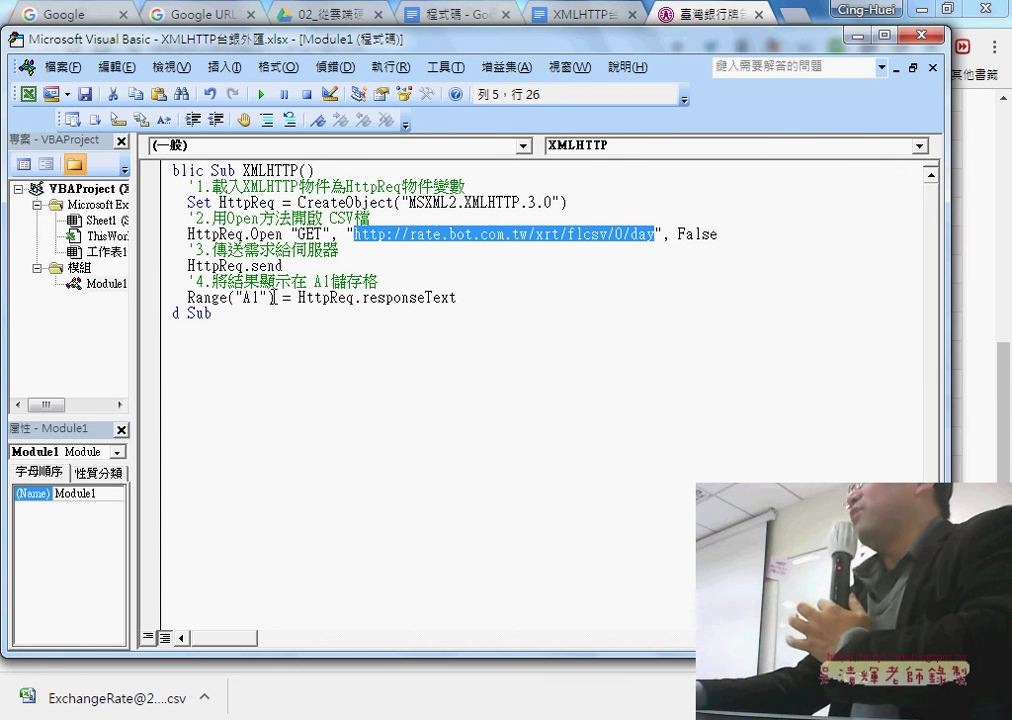
{"action": "left_click_drag", "start_coordinate": [274, 297], "coordinate": [210, 299]}
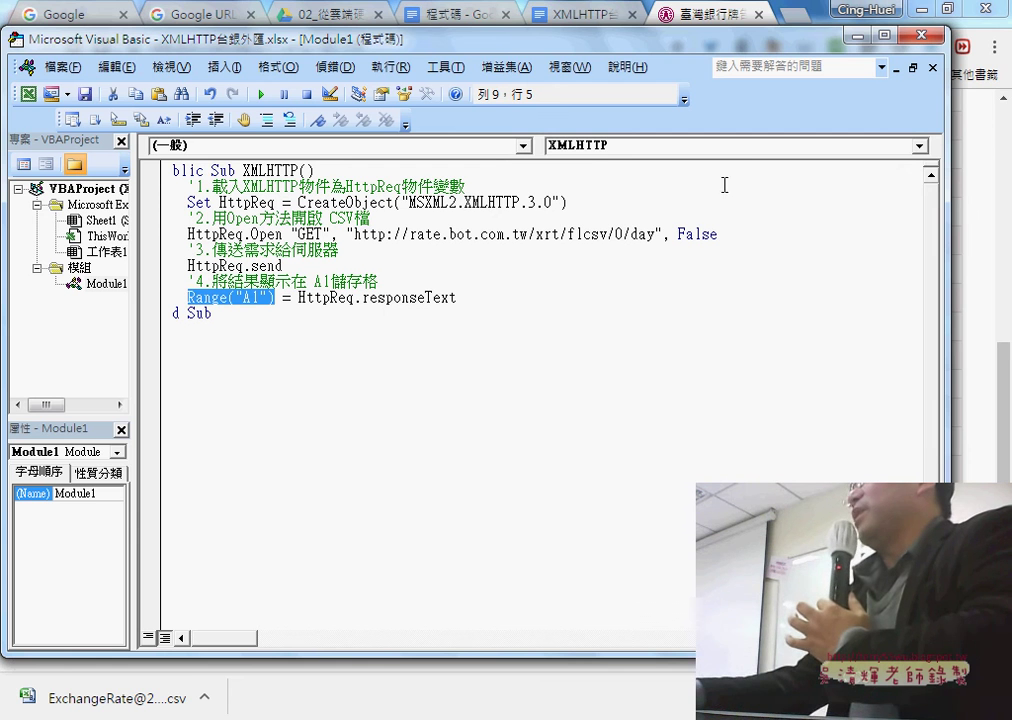
Bring Excel's Sheet1 forward and select the cell block A1:M21.
{"action": "key", "text": "alt+F11"}
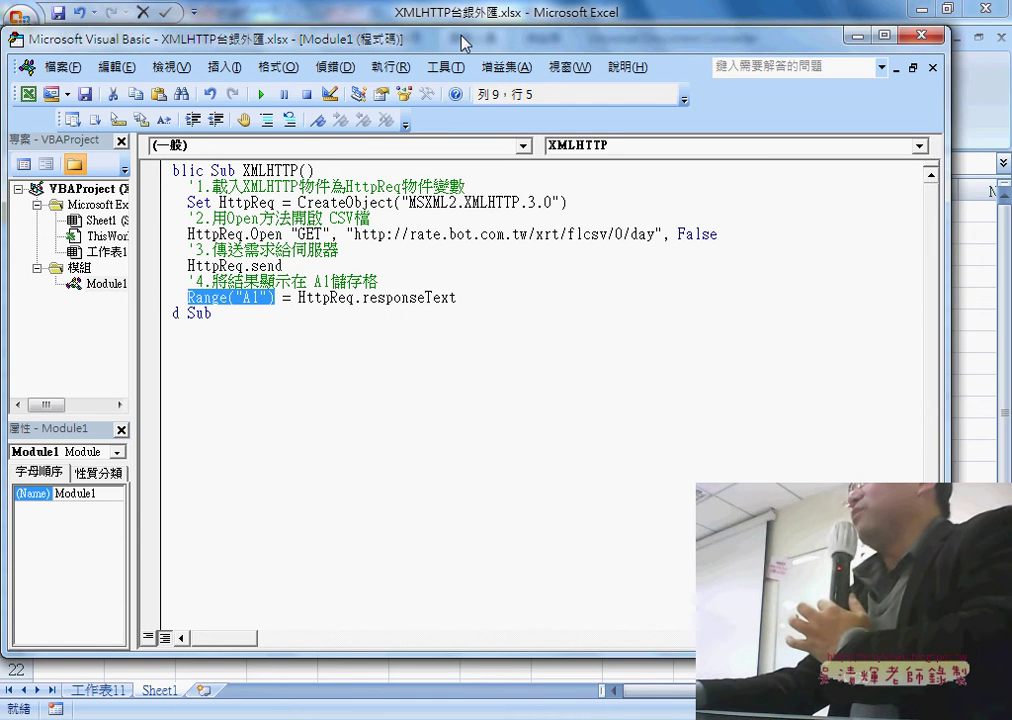
{"action": "left_click_drag", "start_coordinate": [463, 42], "coordinate": [652, 67]}
{"action": "mouse_move", "coordinate": [68, 212]}
{"action": "left_mouse_down"}
{"action": "mouse_move", "coordinate": [850, 647]}
{"action": "mouse_move", "coordinate": [922, 647]}
{"action": "left_mouse_up"}
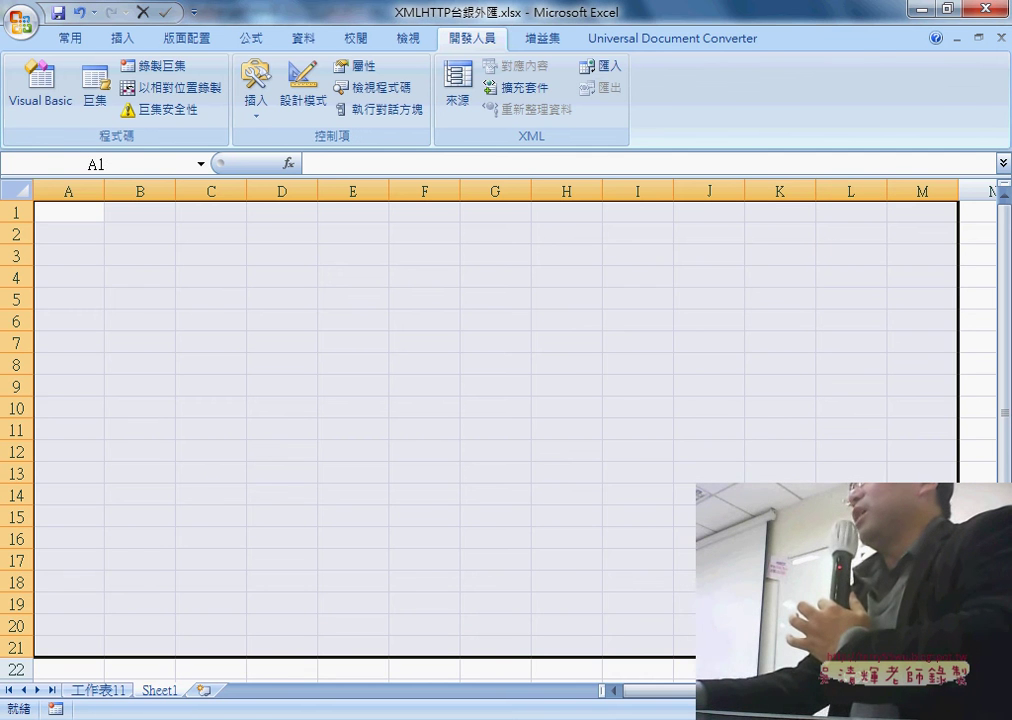
Merge the selected A1:M21 block with Merge & Center and set it to Top Align.
{"action": "left_click", "coordinate": [80, 48]}
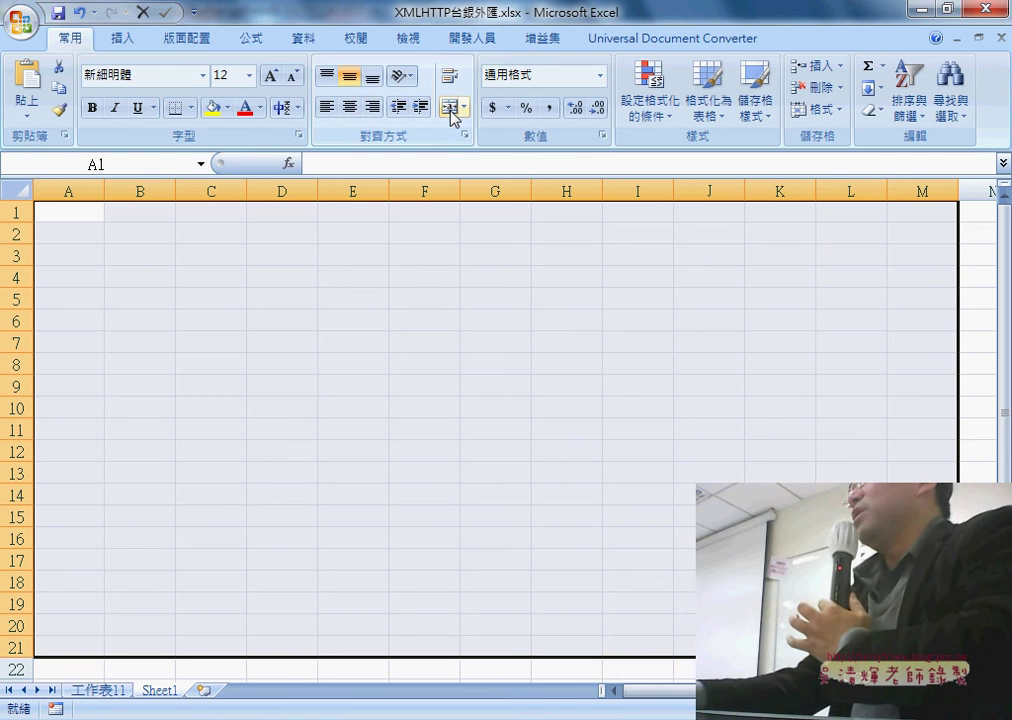
{"action": "left_click", "coordinate": [451, 111]}
{"action": "left_click", "coordinate": [328, 108]}
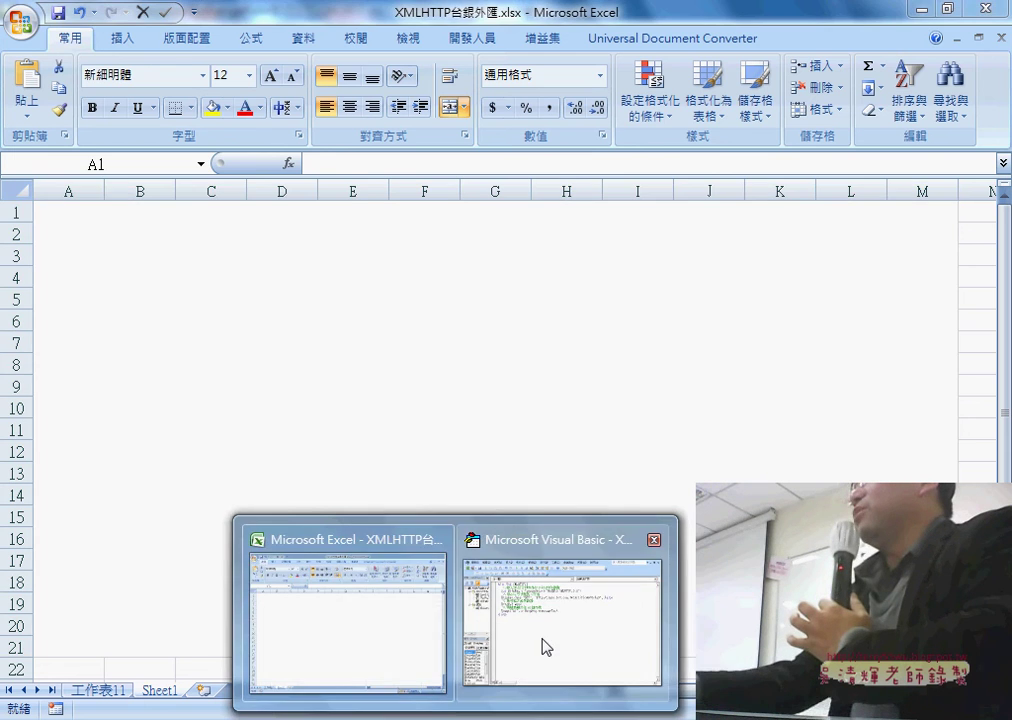
Back in the VBA editor, review the Bank of Taiwan CSV URL and the Range("A1") destination.
{"action": "left_click", "coordinate": [542, 648]}
{"action": "left_click_drag", "start_coordinate": [540, 253], "coordinate": [843, 253]}
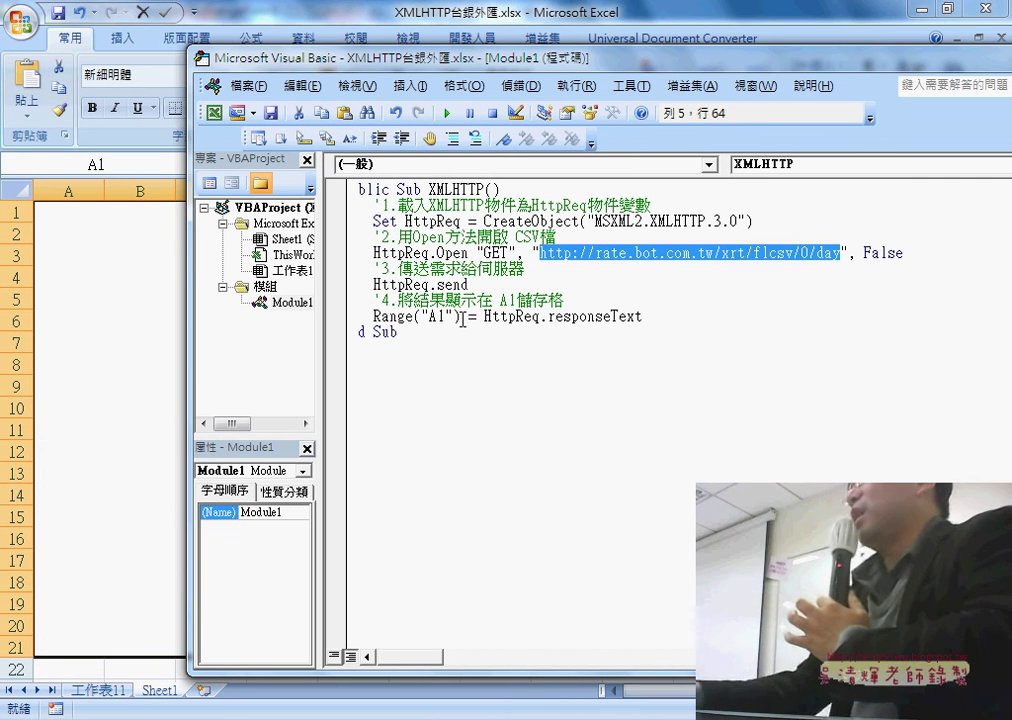
{"action": "left_click", "coordinate": [477, 276]}
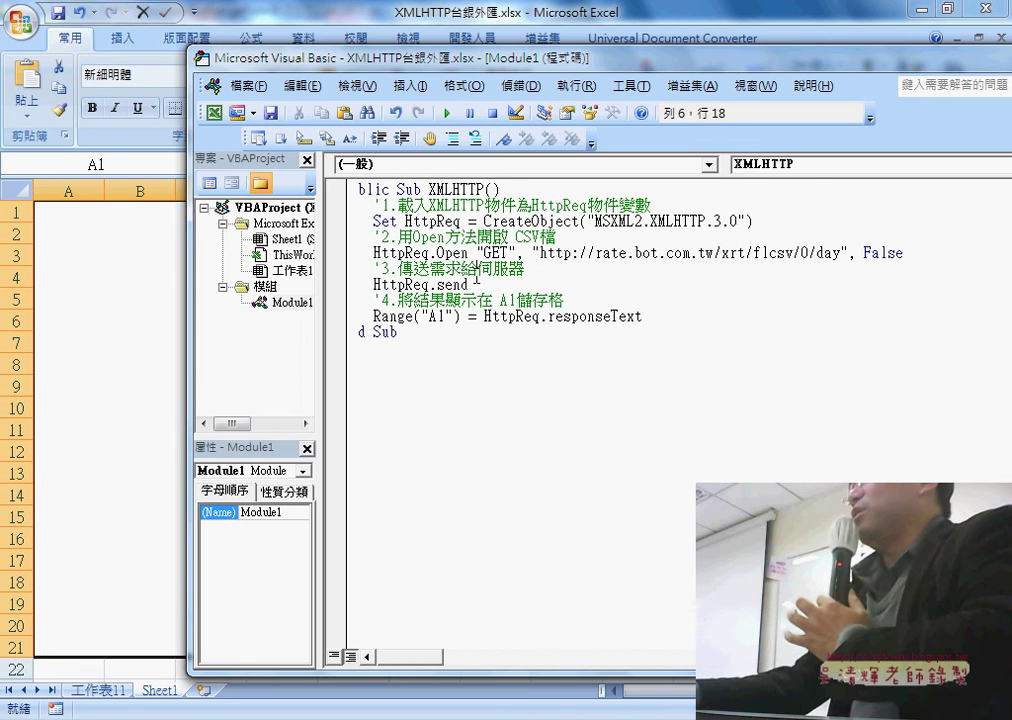
{"action": "left_click", "coordinate": [368, 657]}
{"action": "left_click_drag", "start_coordinate": [390, 316], "coordinate": [483, 316]}
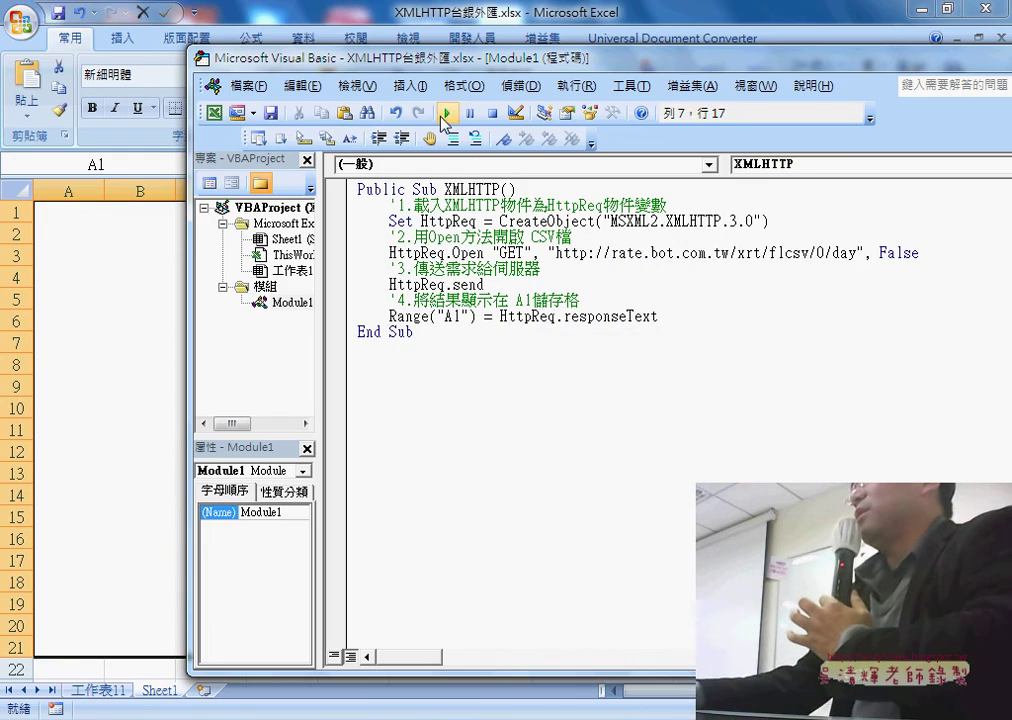
Run the XMLHTTP macro to fill Sheet1's merged A1 with the rate CSV, then return to Chrome.
{"action": "left_click", "coordinate": [444, 115]}
{"action": "key", "text": "alt+F11"}
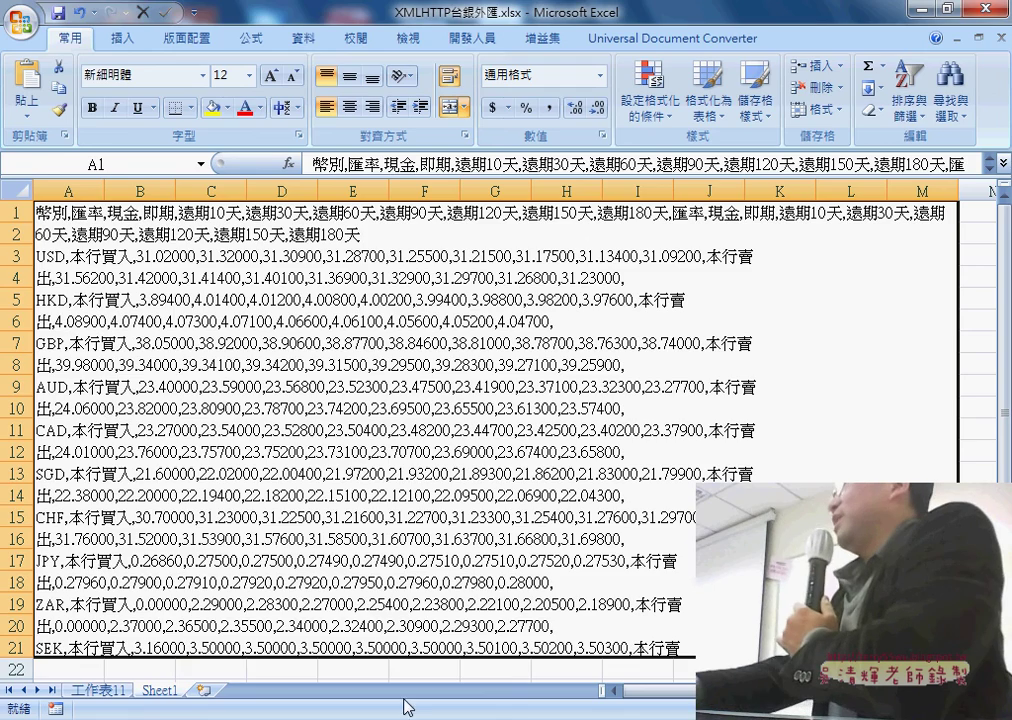
{"action": "key", "text": "alt+Tab"}
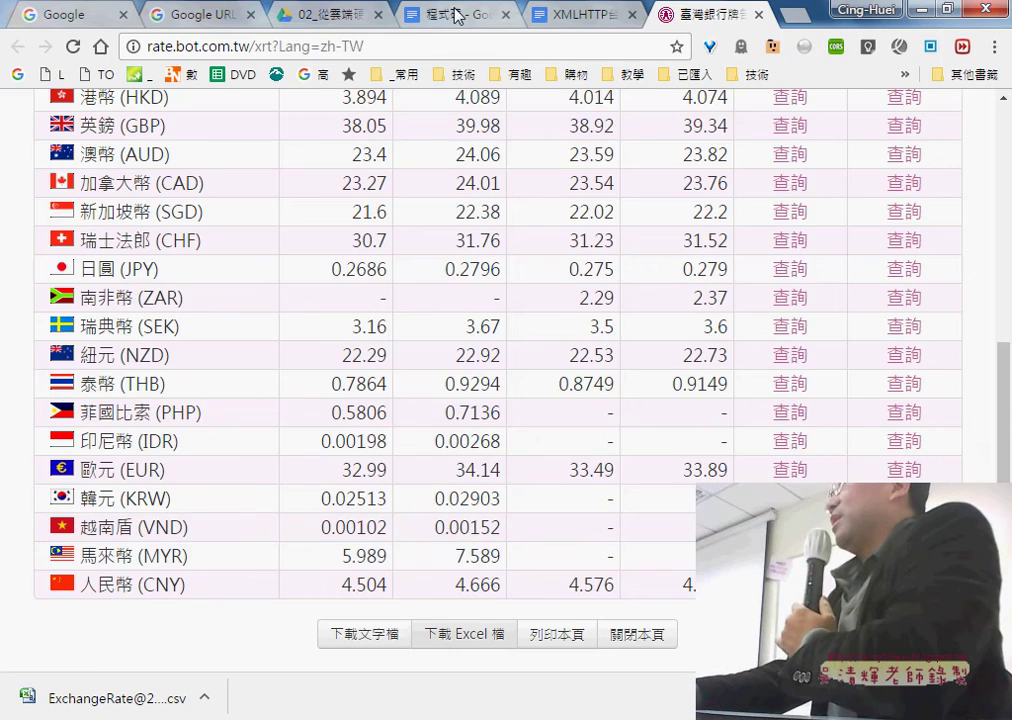
Read through the 程式碼 notes in Google Docs, then add a blank Sheet2 to the Excel workbook.
{"action": "left_click", "coordinate": [455, 15]}
{"action": "scroll", "coordinate": [447, 300], "scroll_direction": "down", "scroll_amount": 1}
{"action": "scroll", "coordinate": [447, 330], "scroll_direction": "down", "scroll_amount": 2}
{"action": "scroll", "coordinate": [447, 347], "scroll_direction": "down", "scroll_amount": 2}
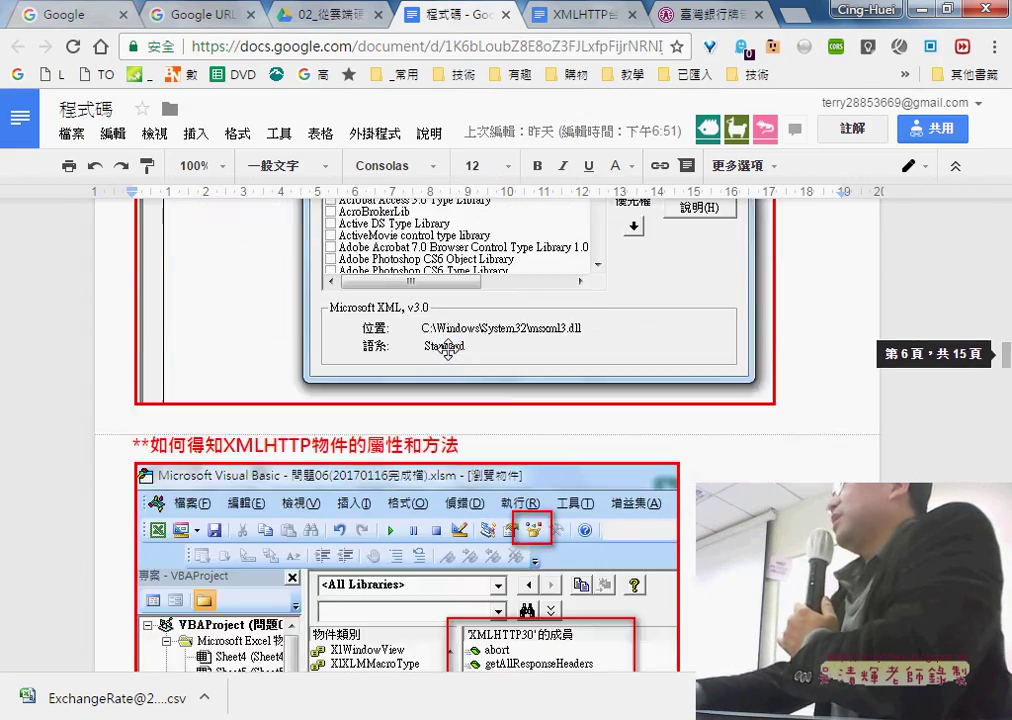
{"action": "scroll", "coordinate": [447, 347], "scroll_direction": "down", "scroll_amount": 5}
{"action": "key", "text": "alt+Tab"}
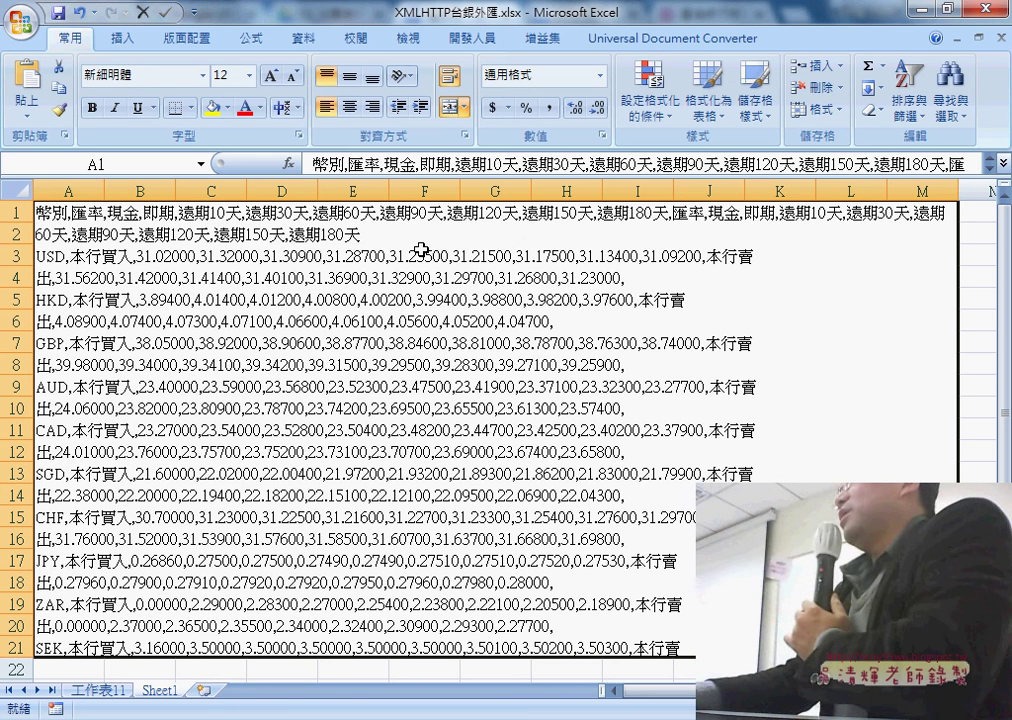
{"action": "left_click", "coordinate": [204, 691]}
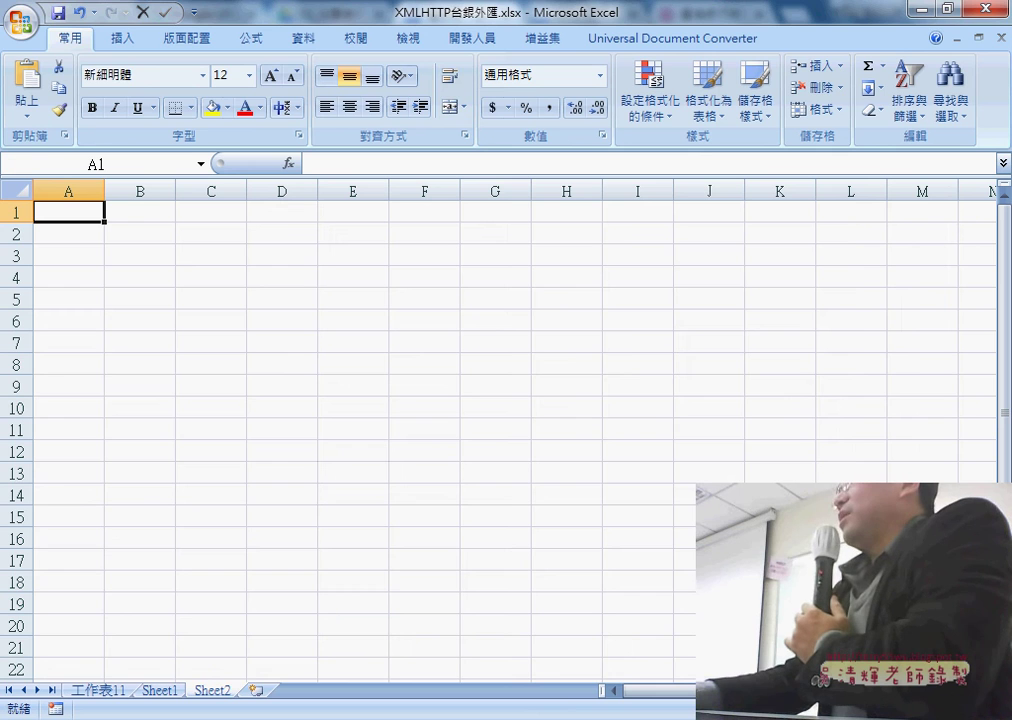
Find the Public Sub XMLHTTP_下載到A欄 code in the 程式碼 document and select it through End Sub.
{"action": "left_click", "coordinate": [402, 646]}
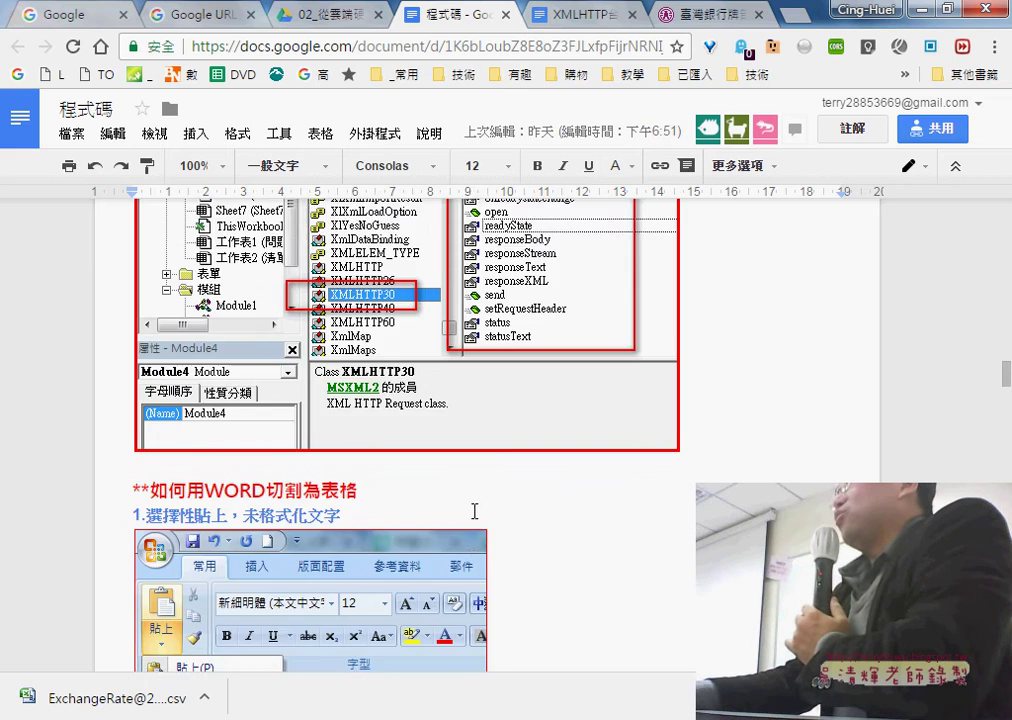
{"action": "scroll", "coordinate": [473, 511], "scroll_direction": "down", "scroll_amount": 5}
{"action": "scroll", "coordinate": [473, 511], "scroll_direction": "down", "scroll_amount": 3}
{"action": "scroll", "coordinate": [473, 511], "scroll_direction": "down", "scroll_amount": 5}
{"action": "scroll", "coordinate": [473, 511], "scroll_direction": "down", "scroll_amount": 4}
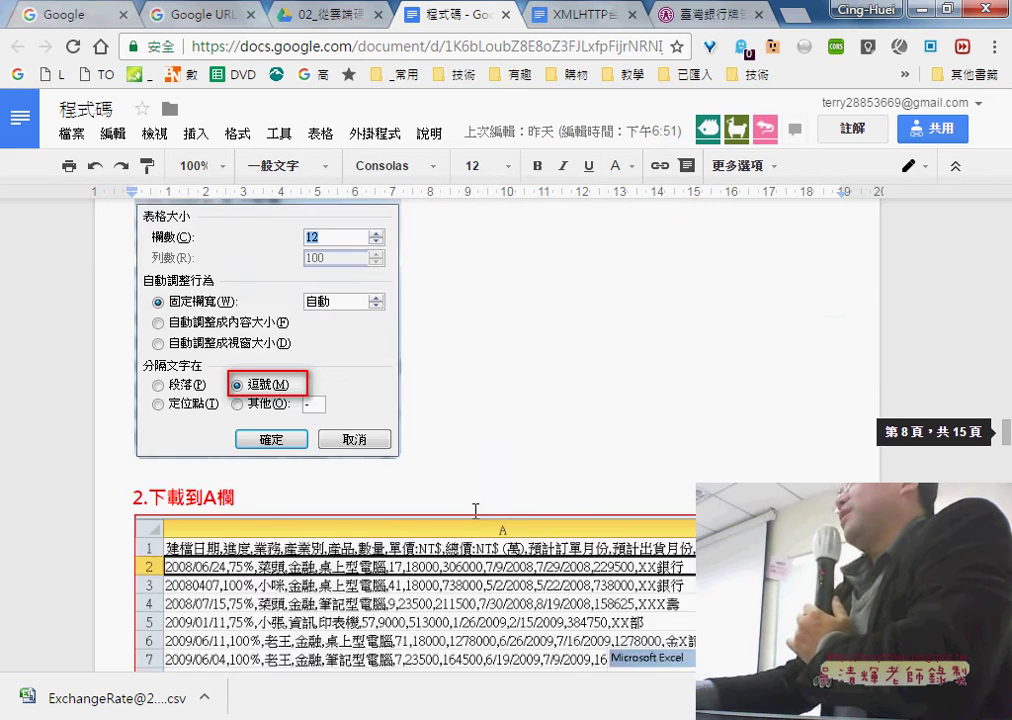
{"action": "scroll", "coordinate": [473, 511], "scroll_direction": "down", "scroll_amount": 1}
{"action": "scroll", "coordinate": [473, 511], "scroll_direction": "down", "scroll_amount": 1}
{"action": "scroll", "coordinate": [473, 511], "scroll_direction": "up", "scroll_amount": 6}
{"action": "scroll", "coordinate": [473, 511], "scroll_direction": "up", "scroll_amount": 2}
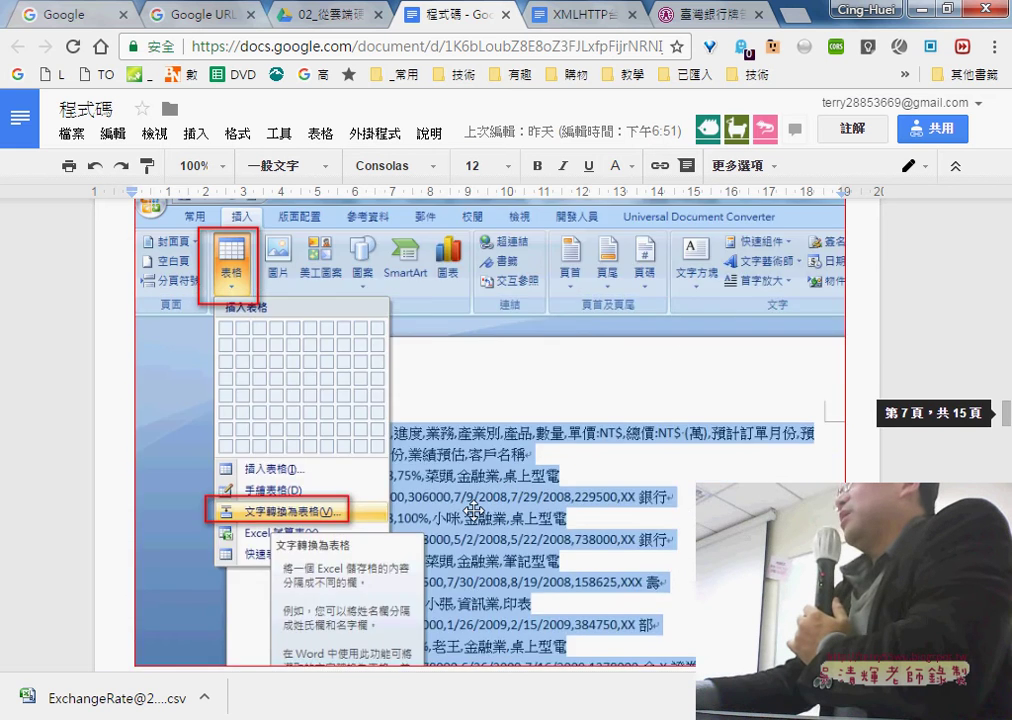
{"action": "scroll", "coordinate": [473, 511], "scroll_direction": "up", "scroll_amount": 2}
{"action": "scroll", "coordinate": [473, 511], "scroll_direction": "up", "scroll_amount": 3}
{"action": "scroll", "coordinate": [473, 511], "scroll_direction": "up", "scroll_amount": 1}
{"action": "scroll", "coordinate": [473, 511], "scroll_direction": "up", "scroll_amount": 1}
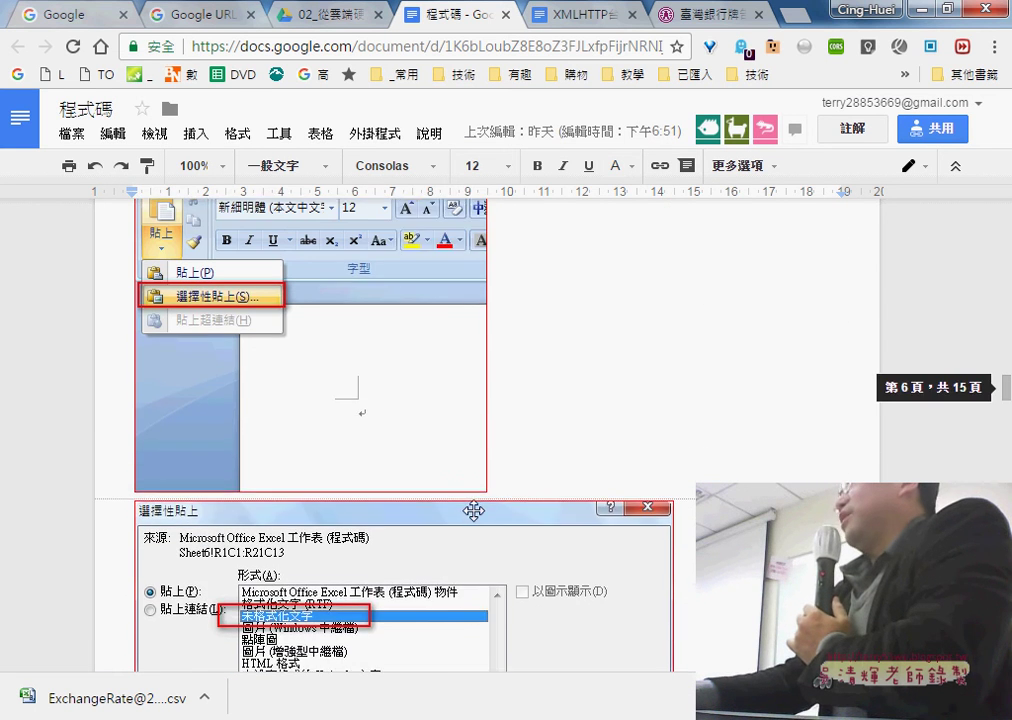
{"action": "scroll", "coordinate": [469, 510], "scroll_direction": "up", "scroll_amount": 1}
{"action": "scroll", "coordinate": [681, 526], "scroll_direction": "down", "scroll_amount": 3}
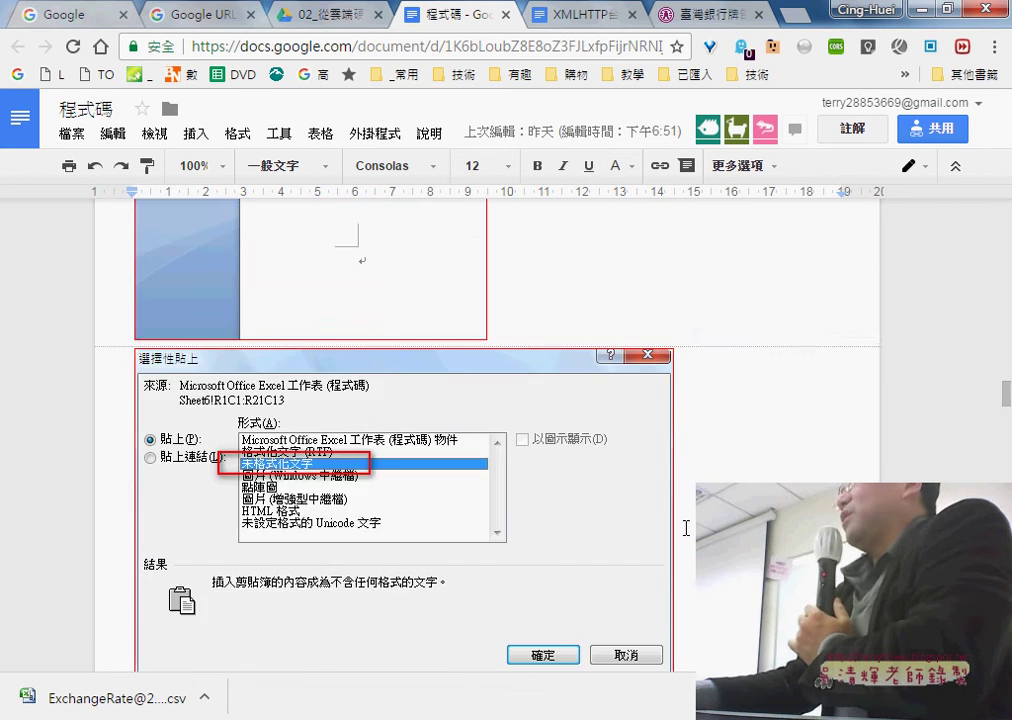
{"action": "scroll", "coordinate": [681, 526], "scroll_direction": "down", "scroll_amount": 5}
{"action": "scroll", "coordinate": [681, 526], "scroll_direction": "down", "scroll_amount": 3}
{"action": "scroll", "coordinate": [681, 526], "scroll_direction": "down", "scroll_amount": 3}
{"action": "scroll", "coordinate": [684, 527], "scroll_direction": "down", "scroll_amount": 2}
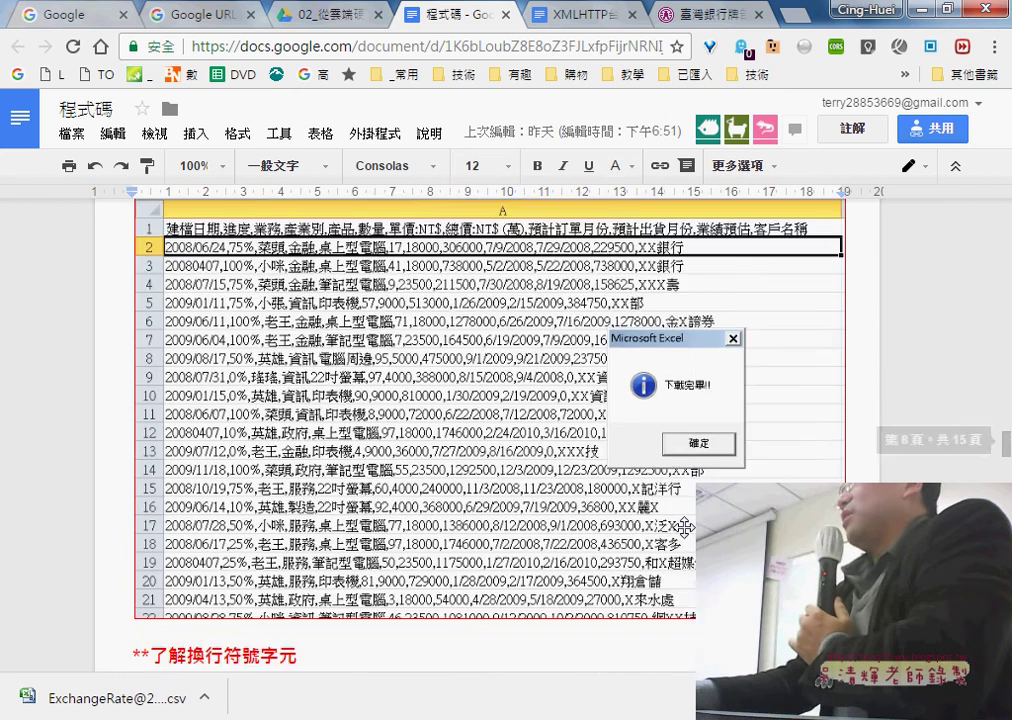
{"action": "scroll", "coordinate": [684, 527], "scroll_direction": "down", "scroll_amount": 3}
{"action": "scroll", "coordinate": [684, 527], "scroll_direction": "up", "scroll_amount": 3}
{"action": "scroll", "coordinate": [684, 527], "scroll_direction": "up", "scroll_amount": 1}
{"action": "scroll", "coordinate": [684, 527], "scroll_direction": "up", "scroll_amount": 2}
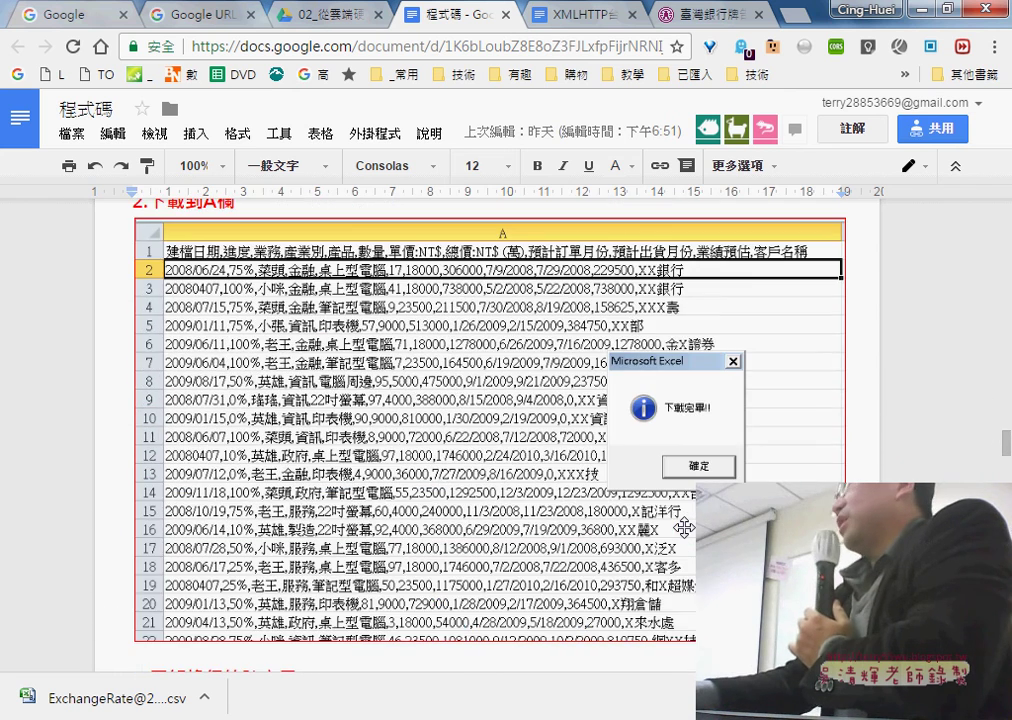
{"action": "scroll", "coordinate": [455, 410], "scroll_direction": "down", "scroll_amount": 1}
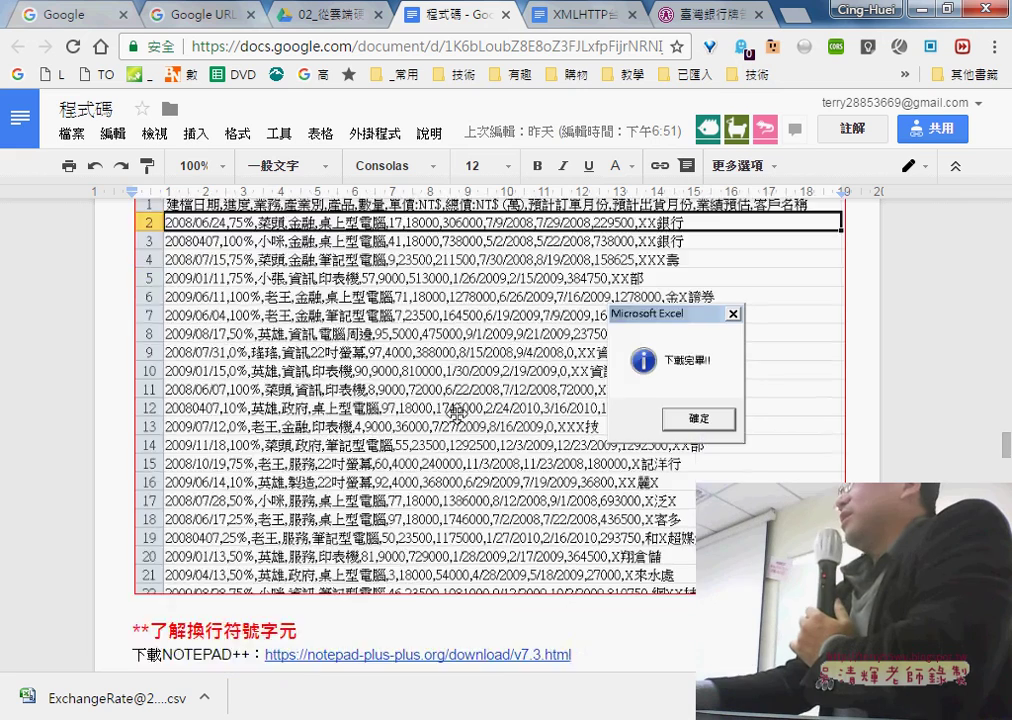
{"action": "scroll", "coordinate": [455, 410], "scroll_direction": "down", "scroll_amount": 5}
{"action": "scroll", "coordinate": [457, 411], "scroll_direction": "down", "scroll_amount": 3}
{"action": "scroll", "coordinate": [459, 413], "scroll_direction": "down", "scroll_amount": 3}
{"action": "scroll", "coordinate": [459, 413], "scroll_direction": "down", "scroll_amount": 3}
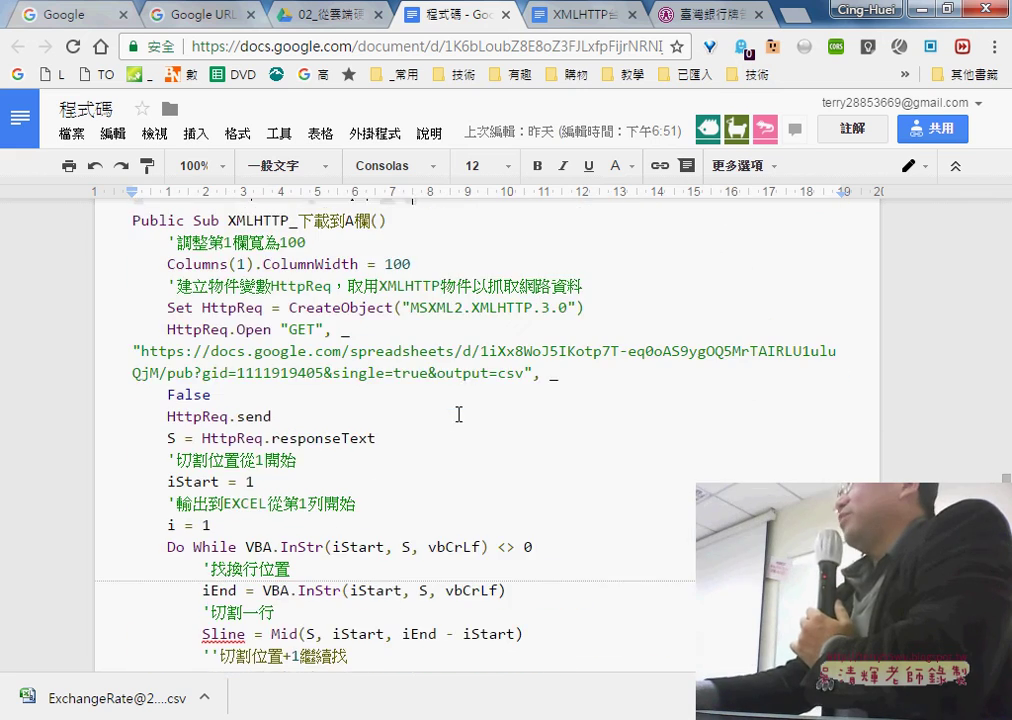
{"action": "scroll", "coordinate": [373, 477], "scroll_direction": "down", "scroll_amount": 1}
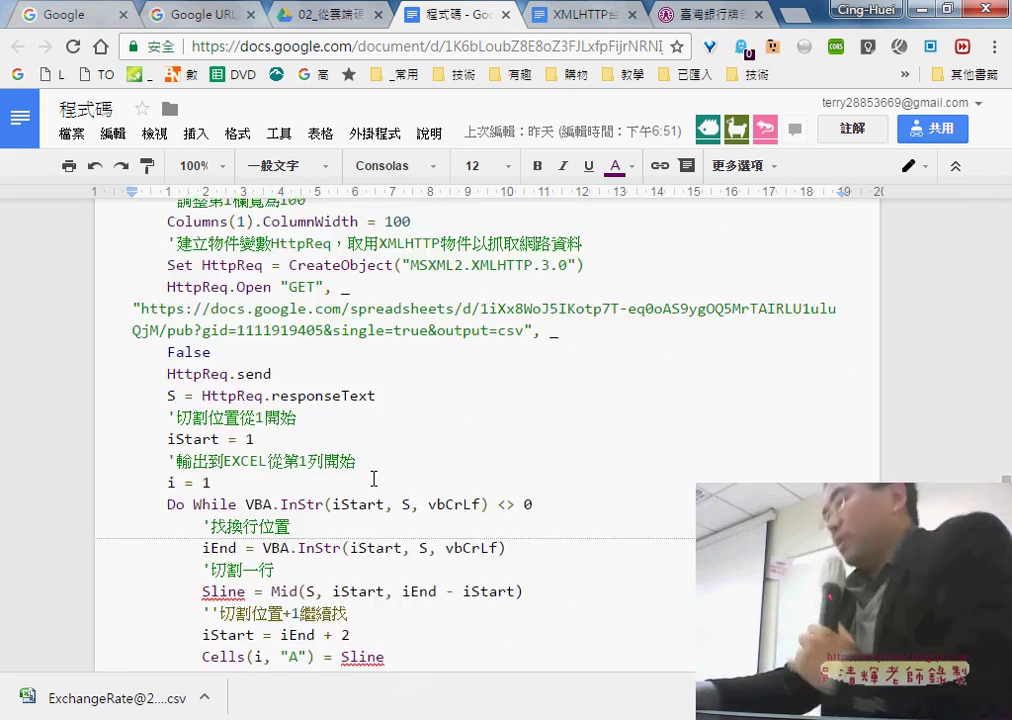
{"action": "scroll", "coordinate": [355, 549], "scroll_direction": "down", "scroll_amount": 5}
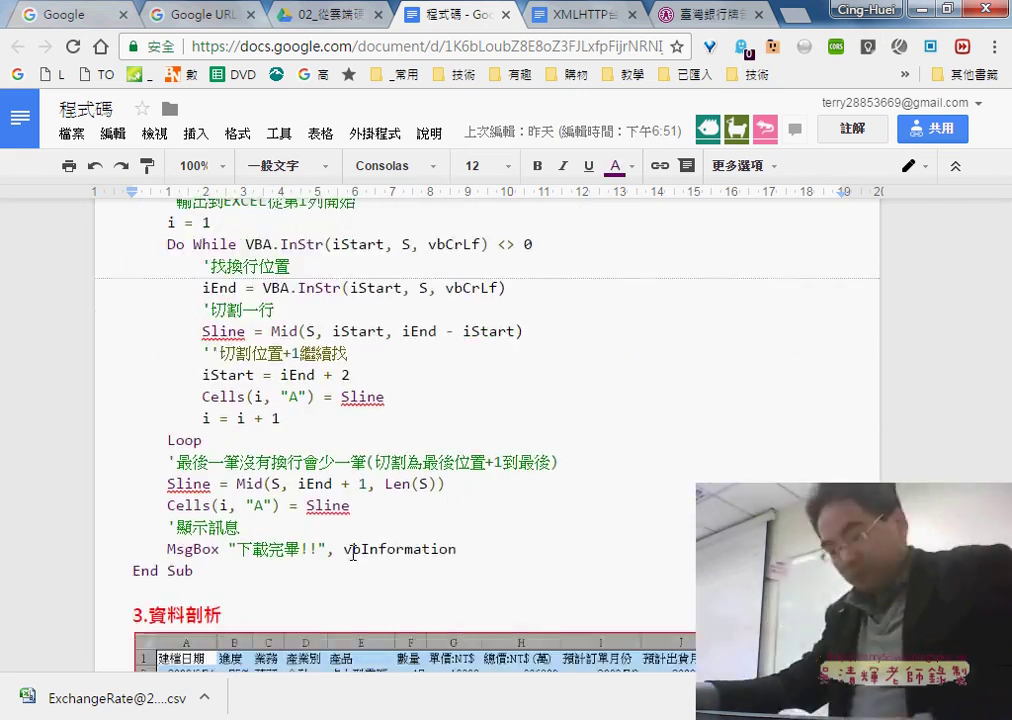
{"action": "left_click", "coordinate": [219, 571], "text": "shift"}
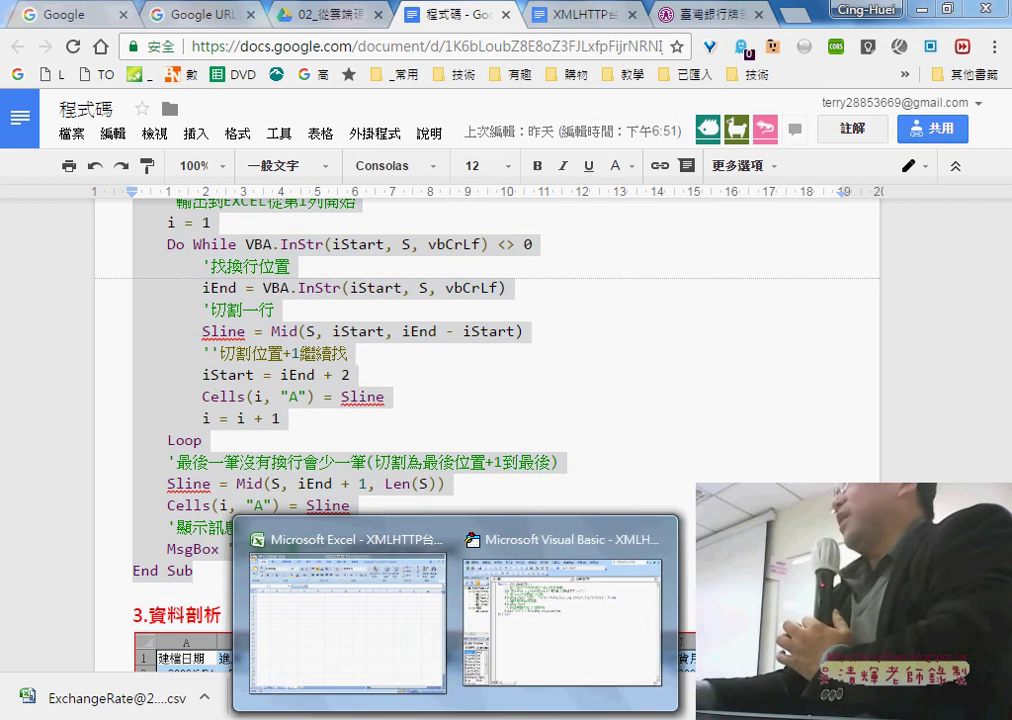
Paste the XMLHTTP_下載到A欄 macro into Module1 and move the HttpReq.Open URL to its own line.
{"action": "left_click", "coordinate": [536, 634]}
{"action": "right_click", "coordinate": [399, 402]}
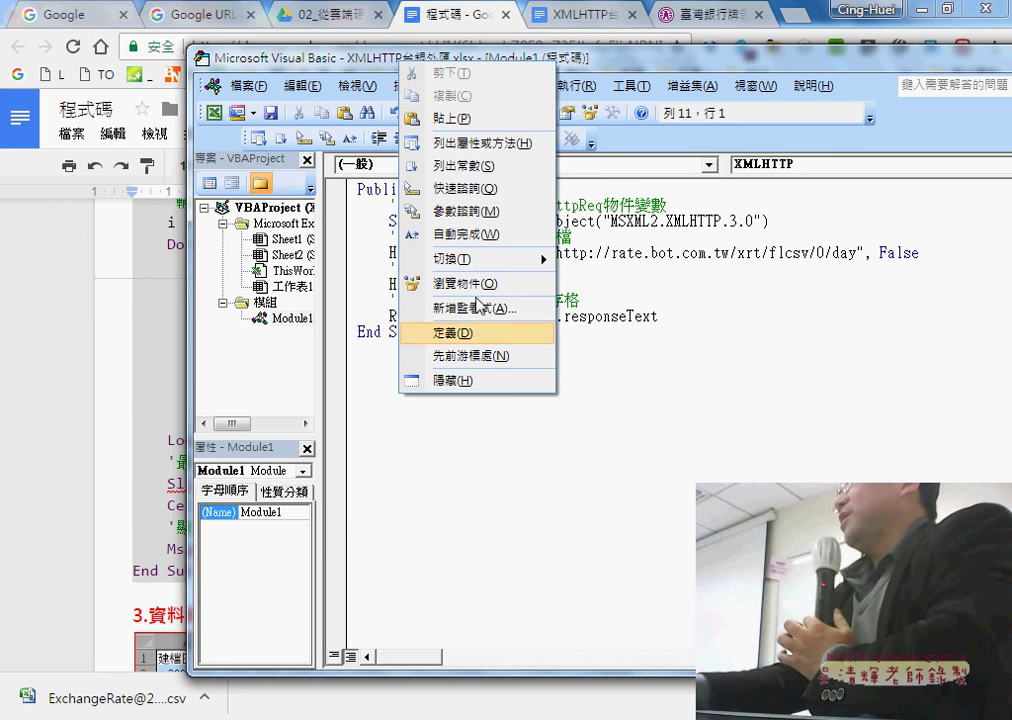
{"action": "left_click", "coordinate": [468, 122]}
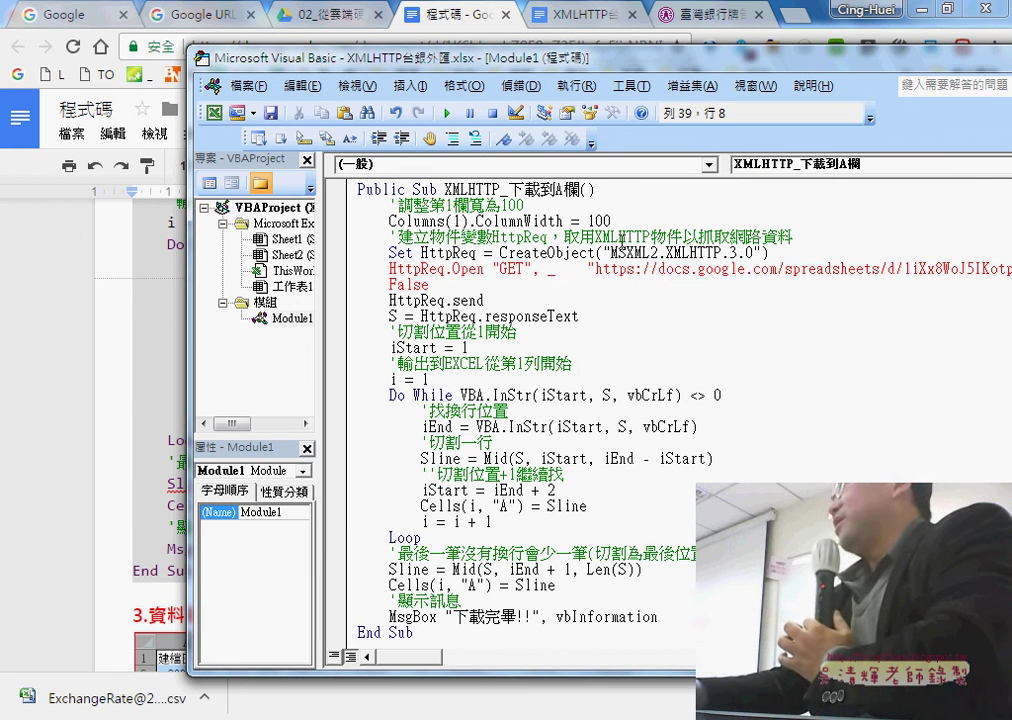
{"action": "left_click", "coordinate": [561, 272]}
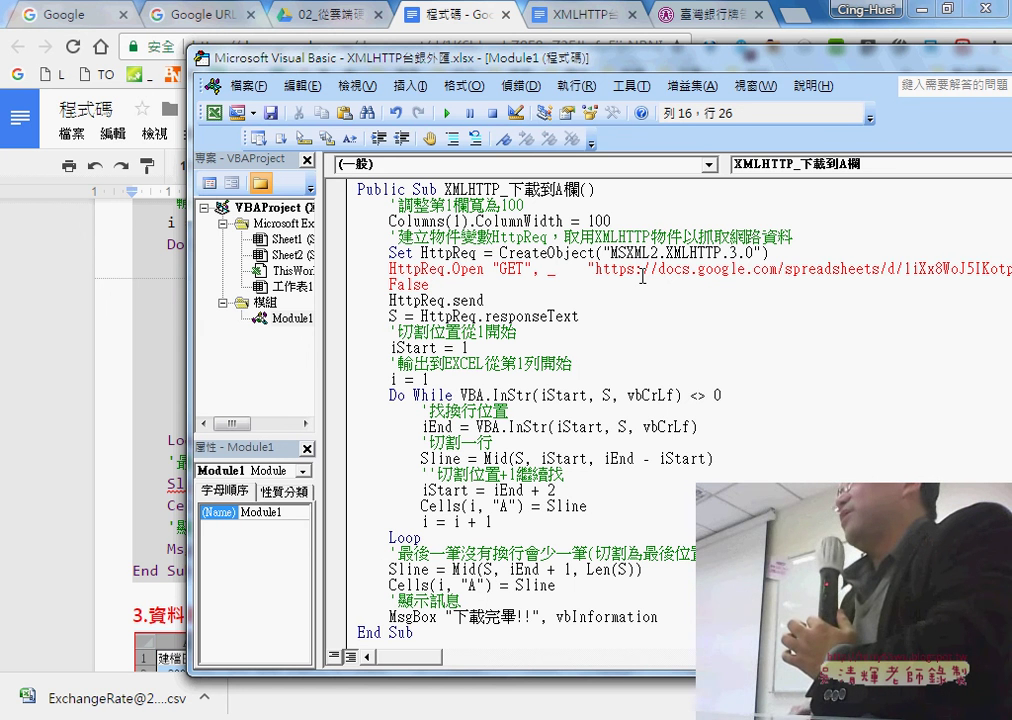
{"action": "key", "text": "Return"}
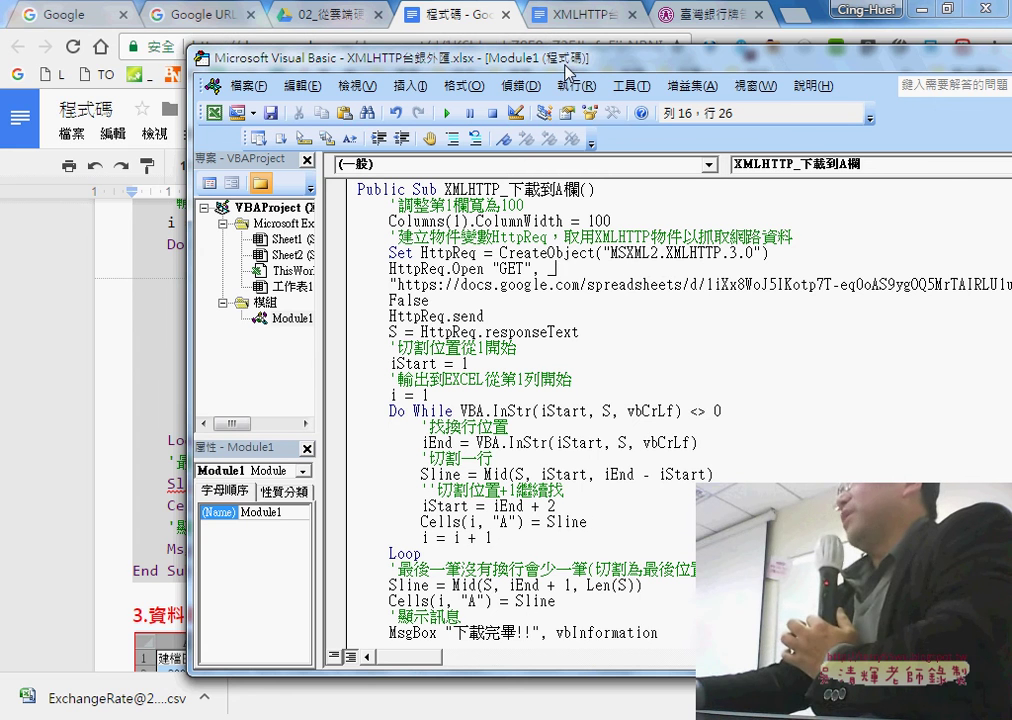
{"action": "left_click_drag", "start_coordinate": [567, 70], "coordinate": [380, 62]}
{"action": "left_click", "coordinate": [193, 277]}
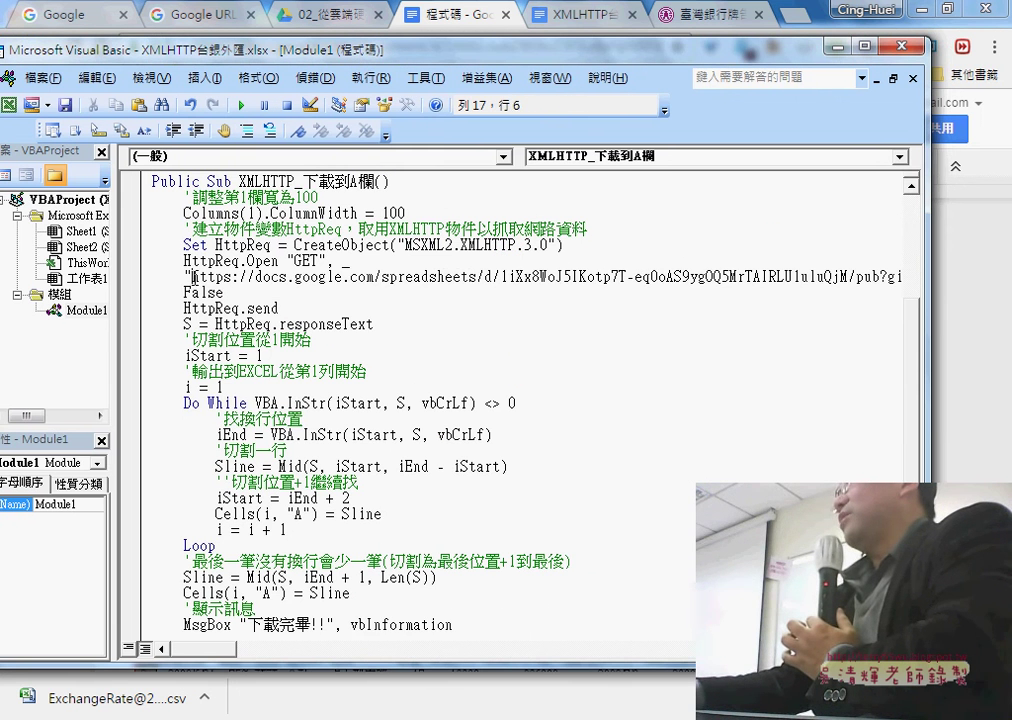
{"action": "left_click_drag", "start_coordinate": [193, 277], "coordinate": [940, 281]}
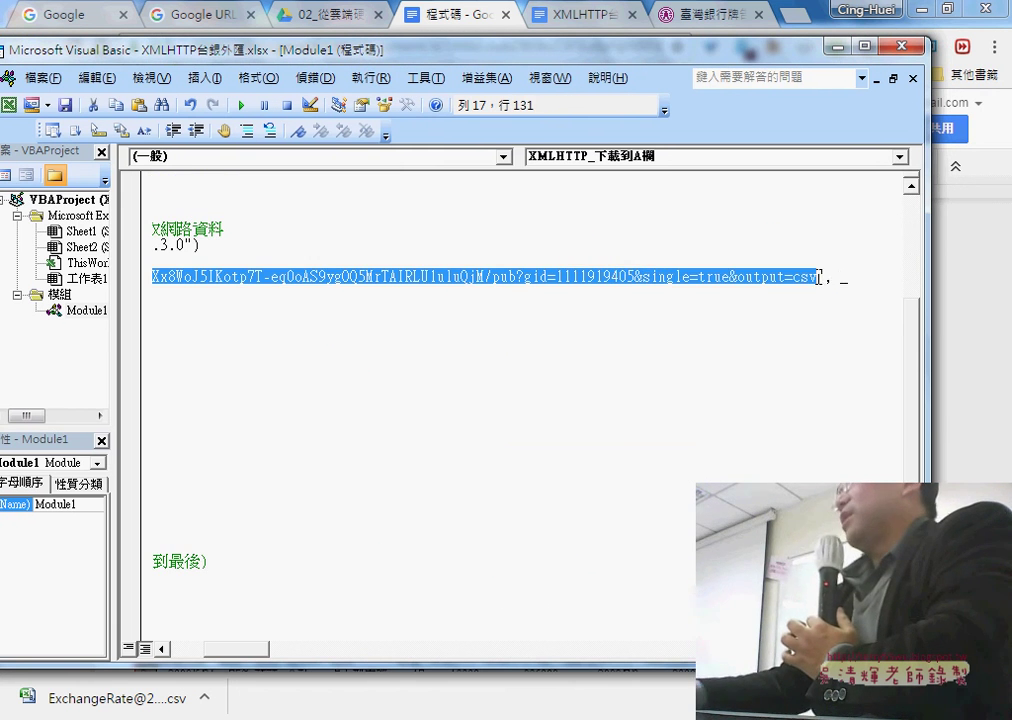
{"action": "left_click_drag", "start_coordinate": [910, 174], "coordinate": [744, 331]}
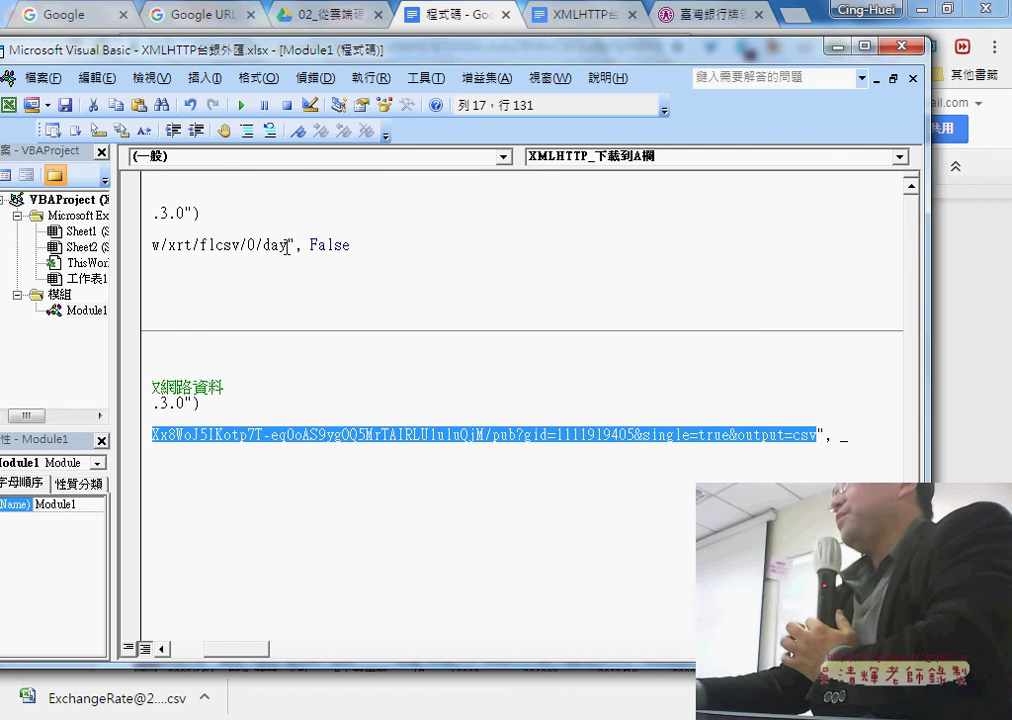
{"action": "left_click_drag", "start_coordinate": [287, 246], "coordinate": [330, 246]}
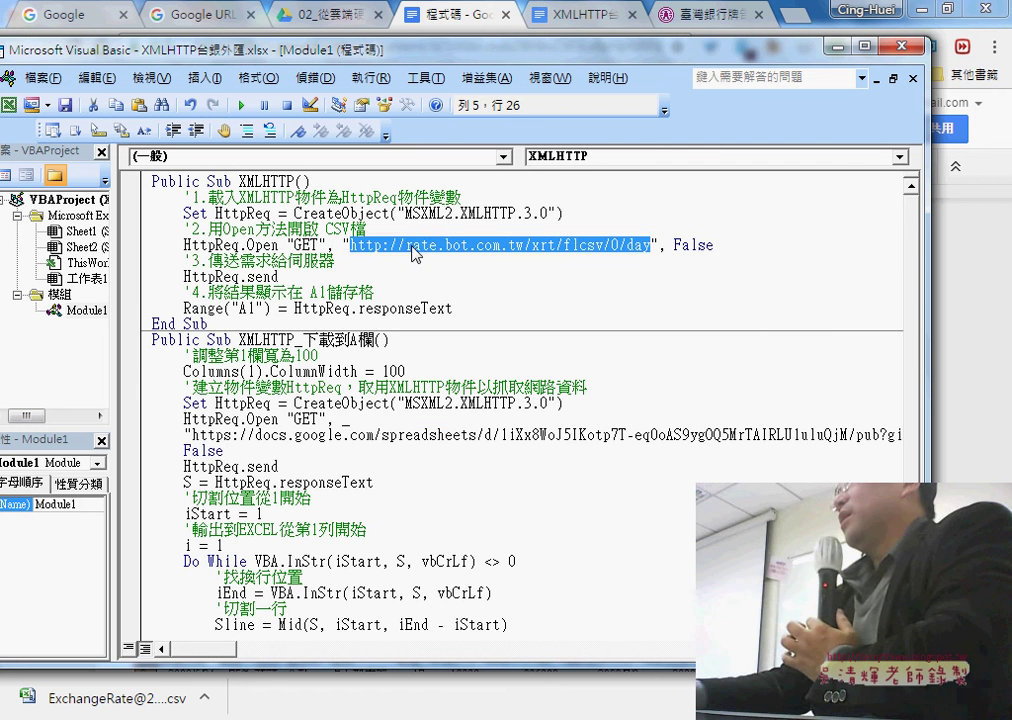
{"action": "right_click", "coordinate": [414, 254]}
{"action": "left_click", "coordinate": [375, 283]}
Paste the rate.bot.com.tw URL over the Google Sheets link in XMLHTTP_下載到A欄, reviewing the vbCrLf split.
{"action": "mouse_move", "coordinate": [196, 436]}
{"action": "left_mouse_down"}
{"action": "mouse_move", "coordinate": [340, 418]}
{"action": "mouse_move", "coordinate": [903, 430]}
{"action": "left_mouse_up"}
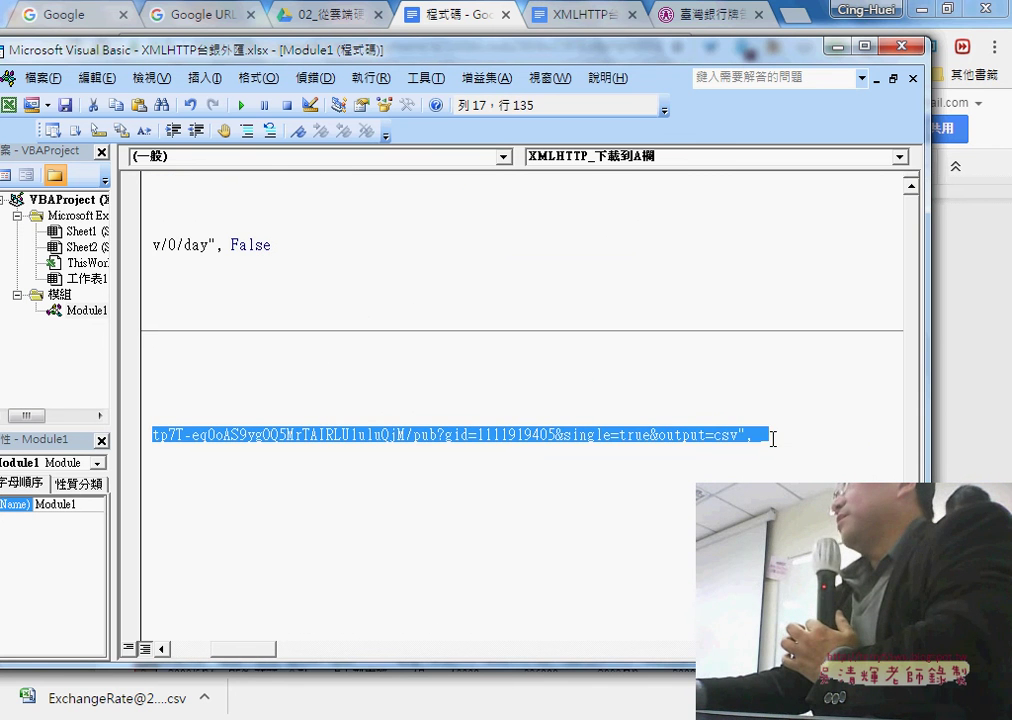
{"action": "right_click", "coordinate": [690, 445]}
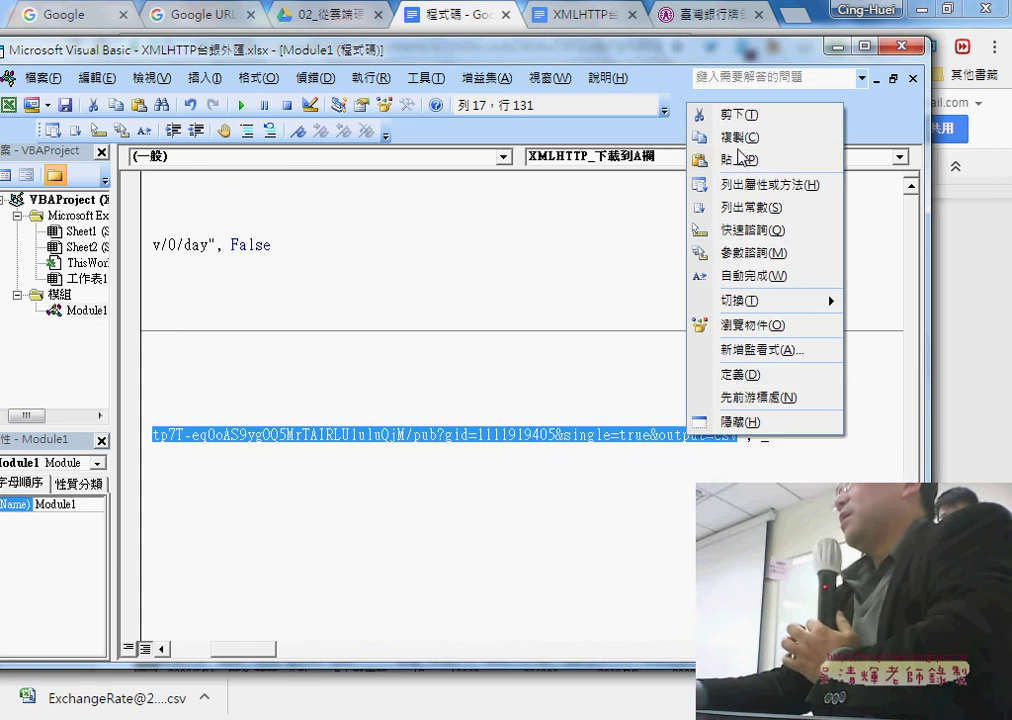
{"action": "left_click", "coordinate": [720, 158]}
{"action": "scroll", "coordinate": [628, 561], "scroll_direction": "down", "scroll_amount": 3}
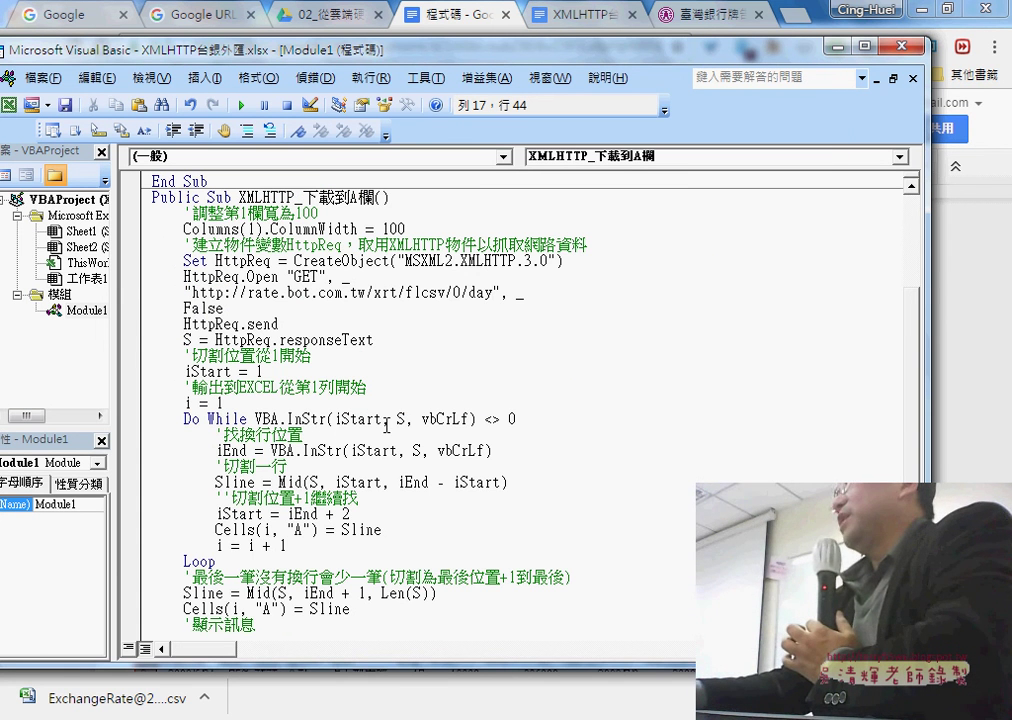
{"action": "left_click_drag", "start_coordinate": [421, 419], "coordinate": [472, 420]}
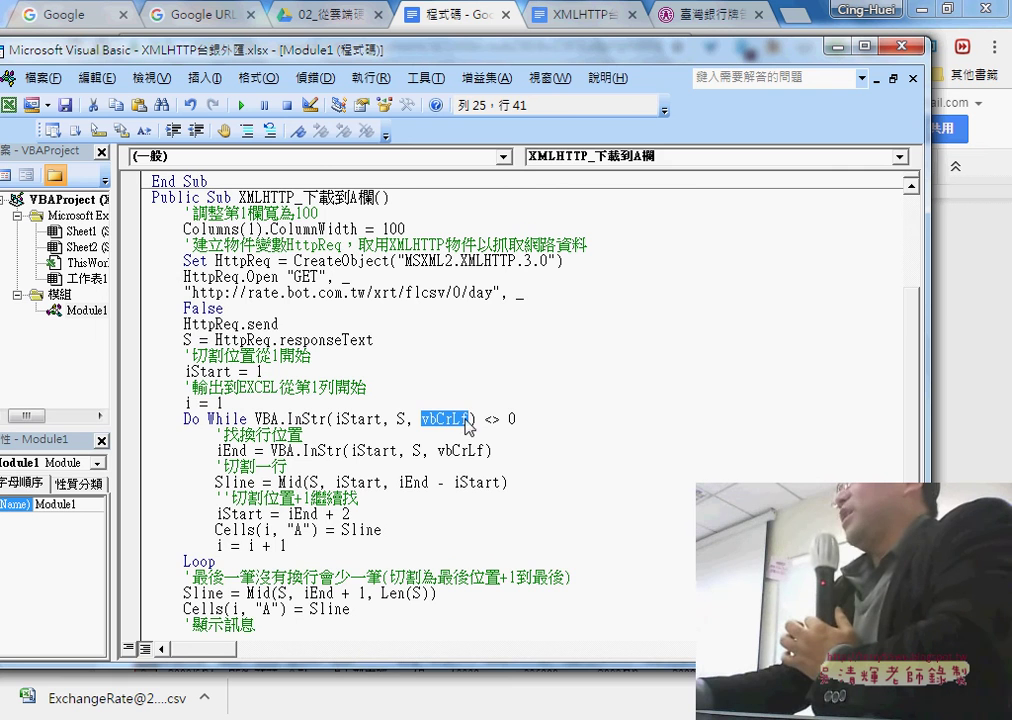
{"action": "scroll", "coordinate": [463, 441], "scroll_direction": "down", "scroll_amount": 2}
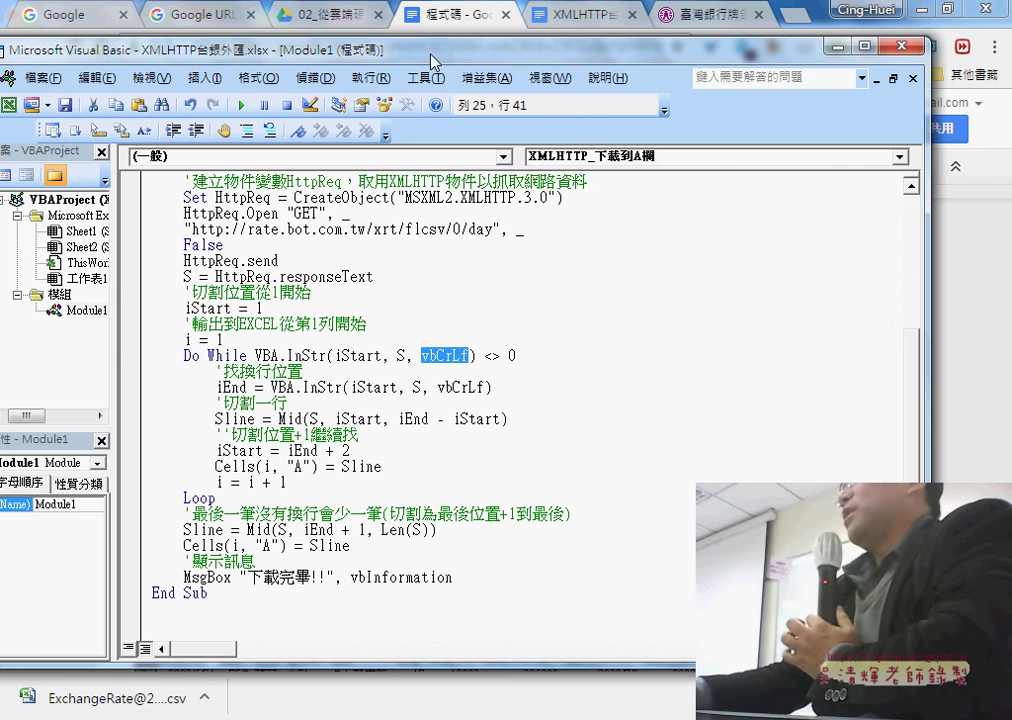
{"action": "left_click_drag", "start_coordinate": [433, 62], "coordinate": [672, 57]}
{"action": "left_click", "coordinate": [907, 36]}
Run XMLHTTP_下載到A欄 and acknowledge the 下載完畢 message.
{"action": "left_click", "coordinate": [920, 8]}
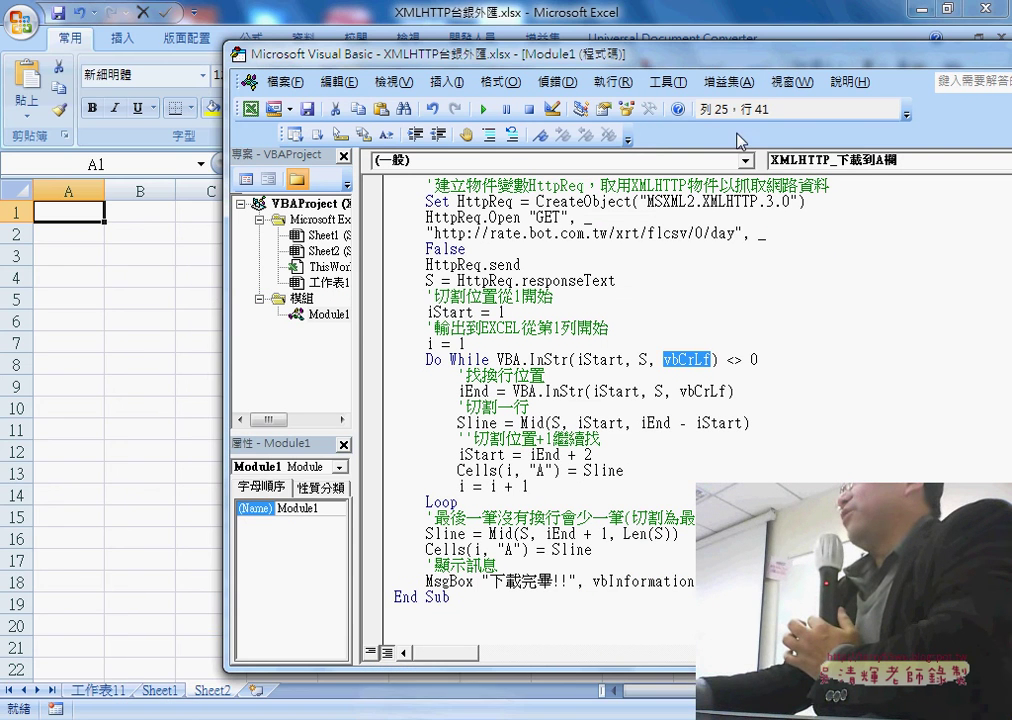
{"action": "left_click_drag", "start_coordinate": [736, 233], "coordinate": [501, 233]}
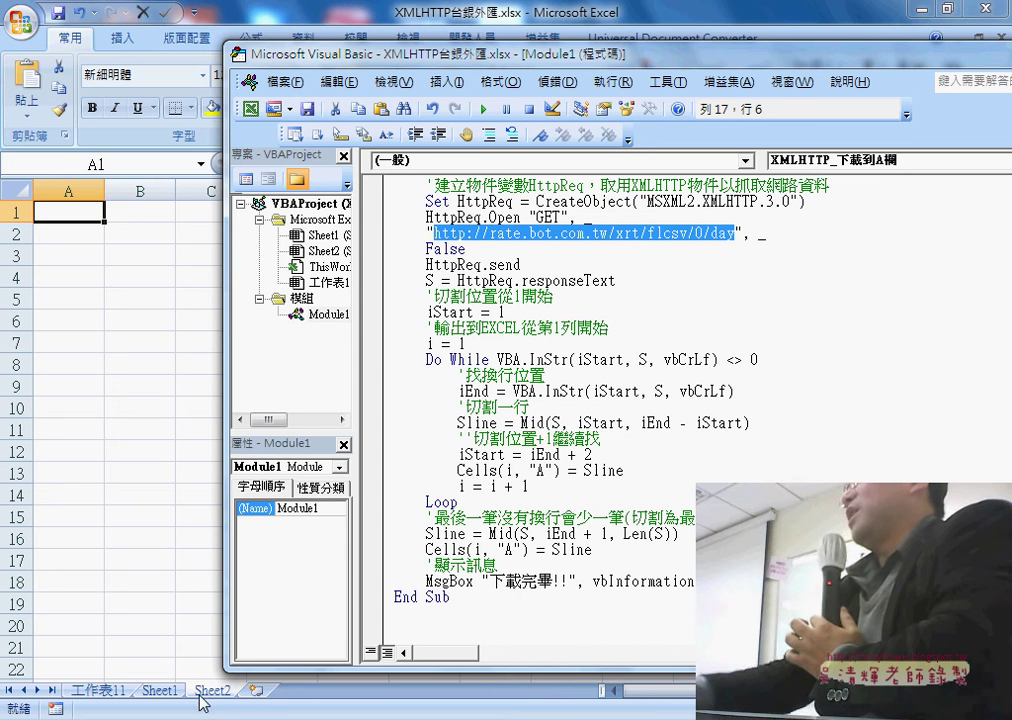
{"action": "left_click", "coordinate": [497, 377]}
{"action": "scroll", "coordinate": [553, 221], "scroll_direction": "up", "scroll_amount": 2}
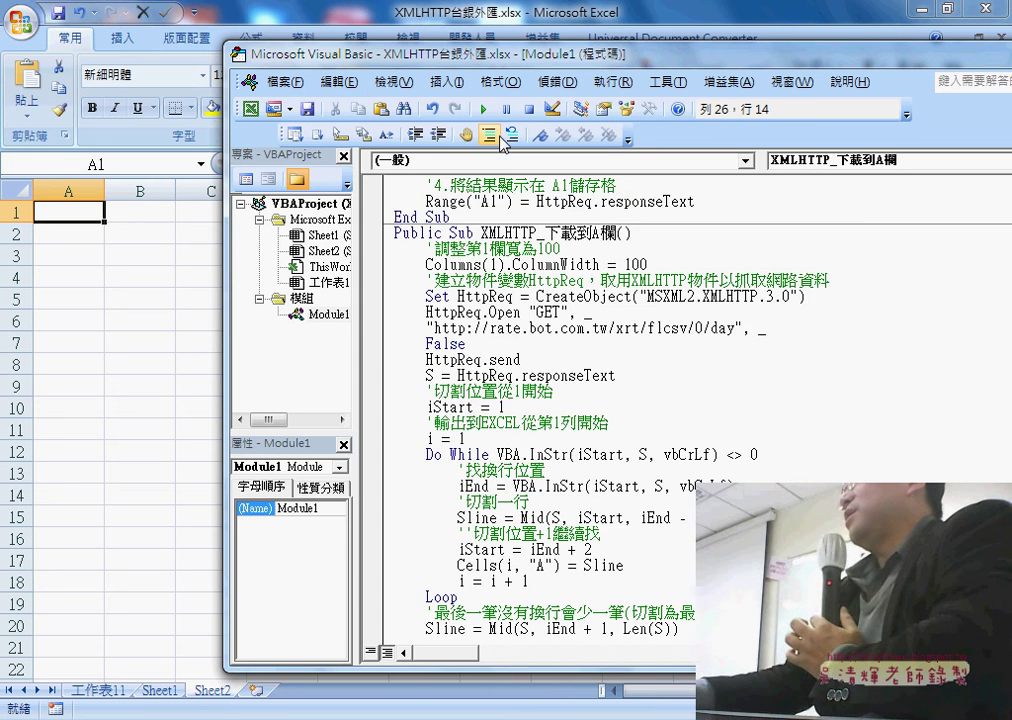
{"action": "left_click", "coordinate": [485, 113]}
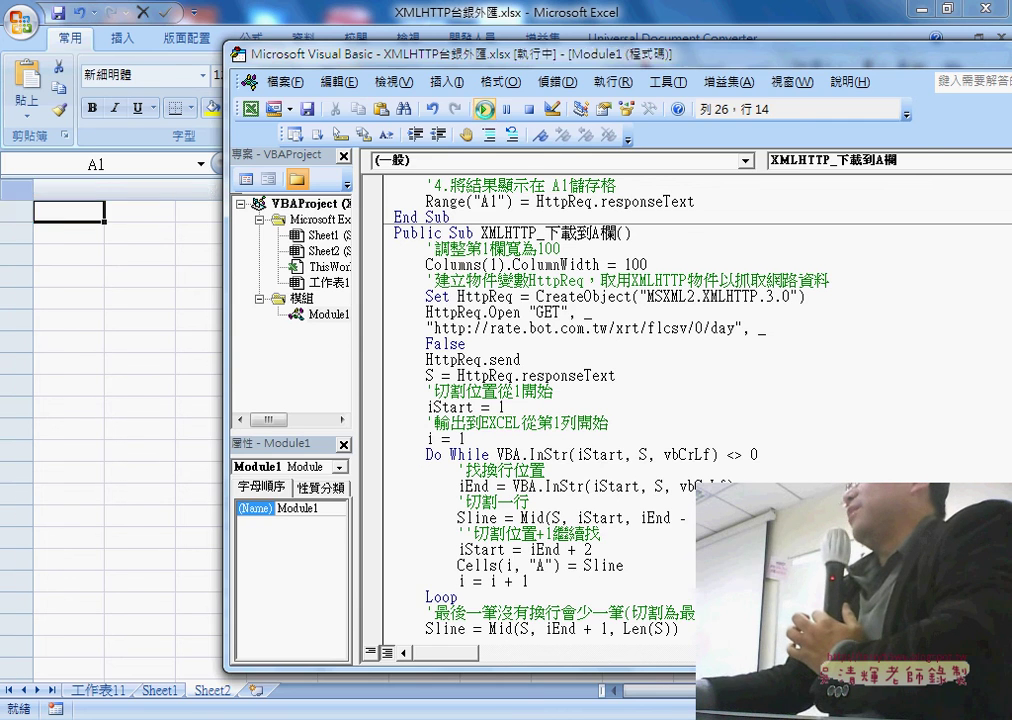
{"action": "left_click", "coordinate": [545, 440]}
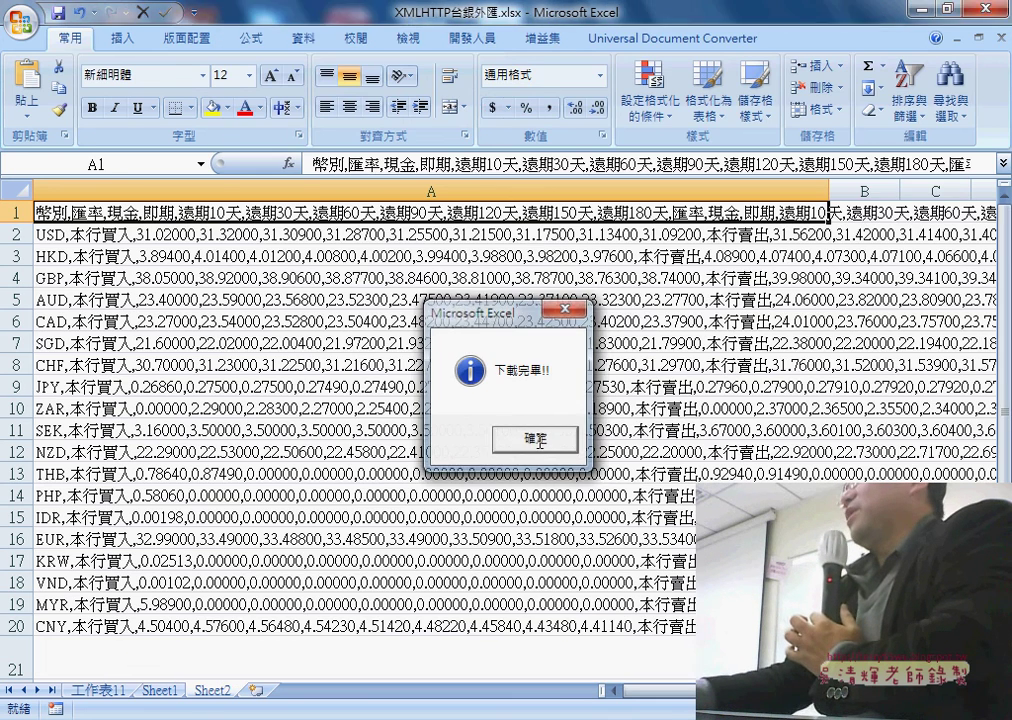
Check the header and USD through SGD lines in column A, then select A1:A20.
{"action": "left_click", "coordinate": [182, 298]}
{"action": "left_click", "coordinate": [180, 216]}
{"action": "left_click", "coordinate": [180, 234]}
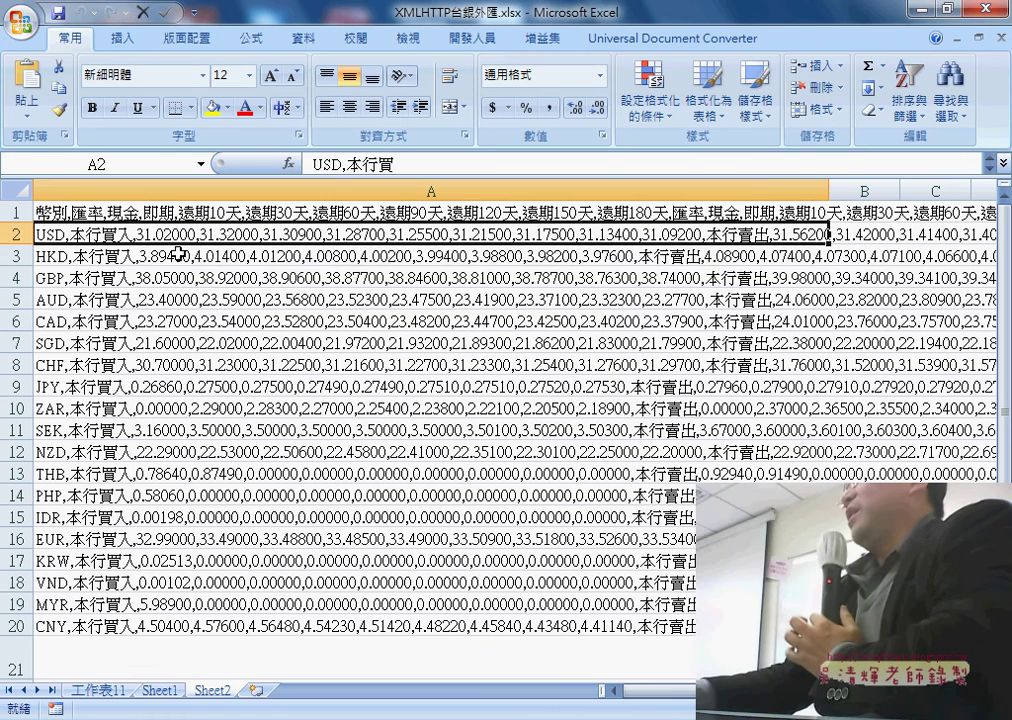
{"action": "left_click", "coordinate": [181, 256]}
{"action": "left_click", "coordinate": [182, 278]}
{"action": "left_click", "coordinate": [183, 300]}
{"action": "left_click", "coordinate": [185, 325]}
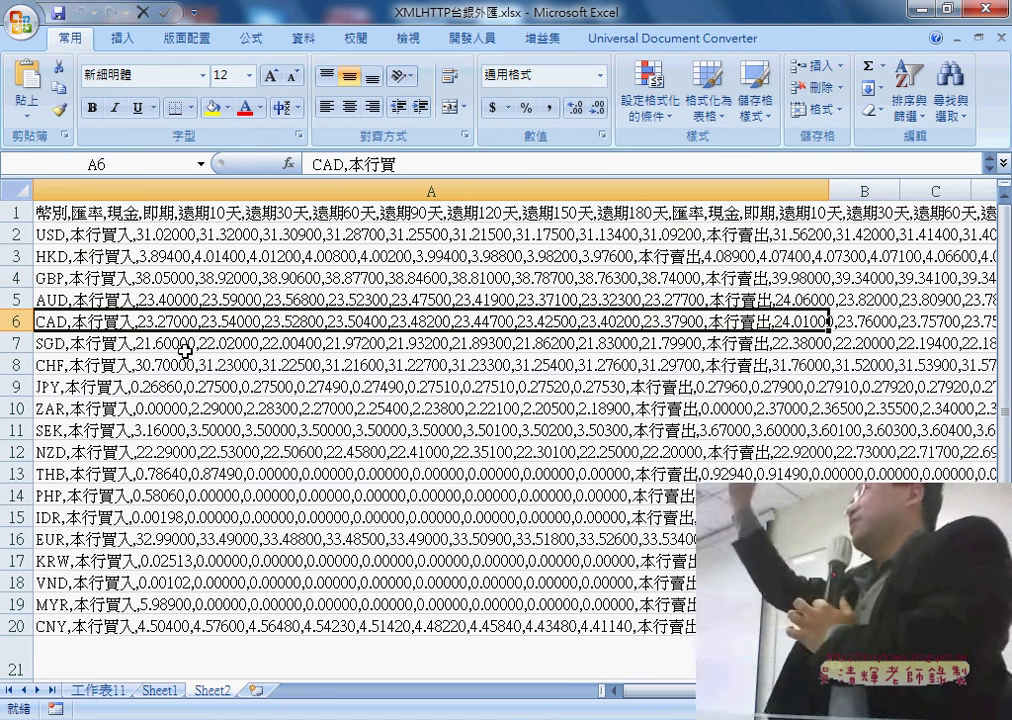
{"action": "left_click", "coordinate": [186, 346]}
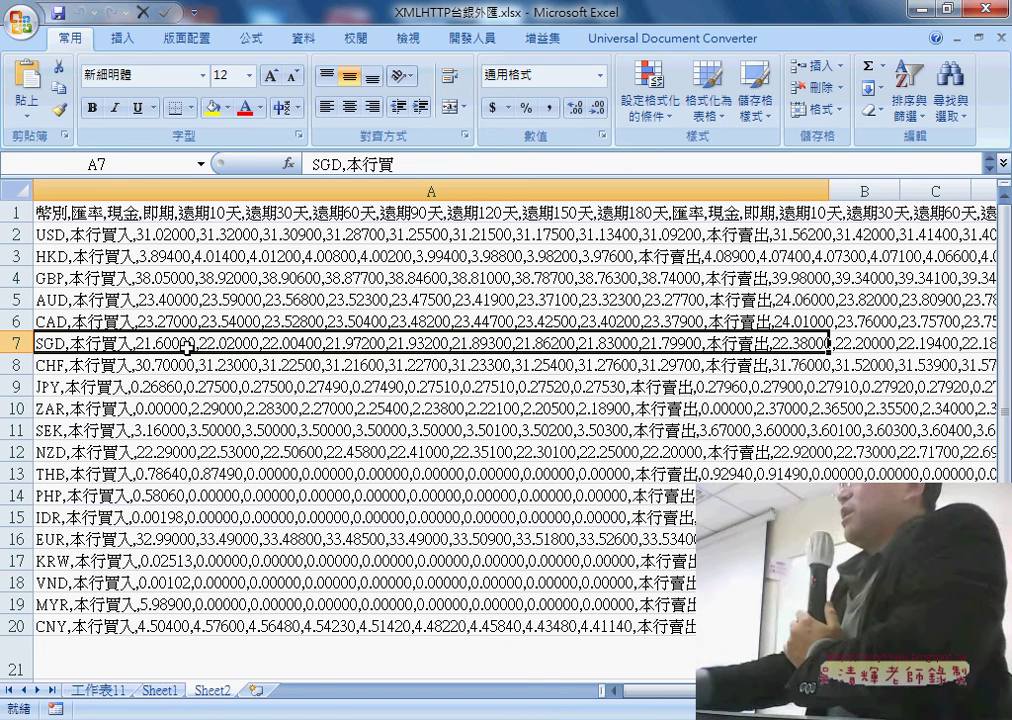
{"action": "left_click_drag", "start_coordinate": [283, 212], "coordinate": [315, 626]}
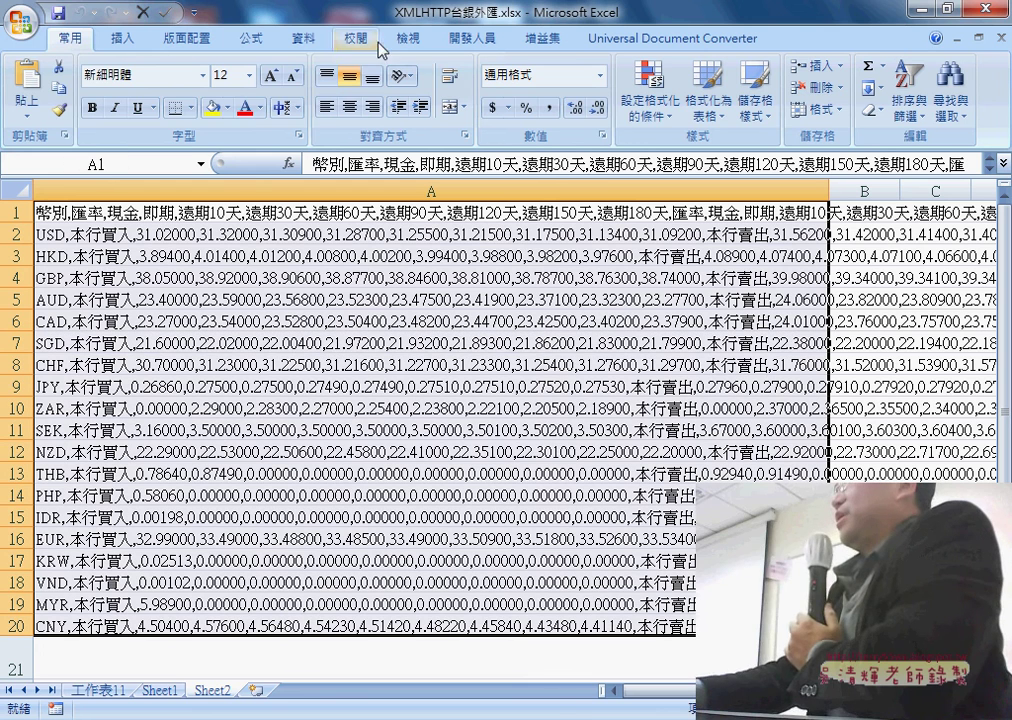
Show the 資料 (Data) ribbon tab to reach 資料剖析 (Text to Columns).
{"action": "left_click", "coordinate": [308, 38]}
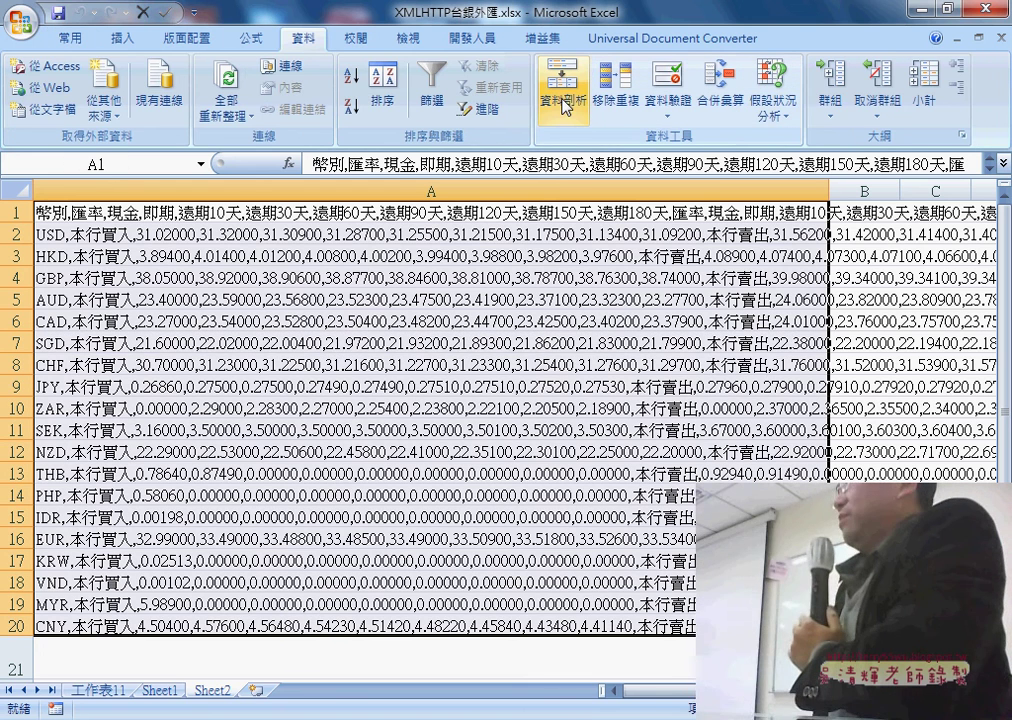